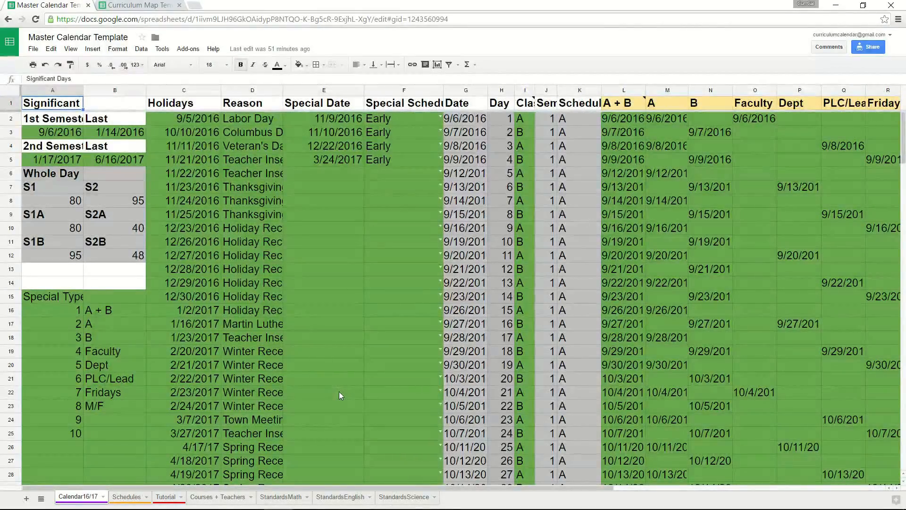
Step: Examine the Master Calendar Template's dates and compare them with the Calendar and Details sheets of the Curriculum Map Template
scroll(324, 376, "down", 5)
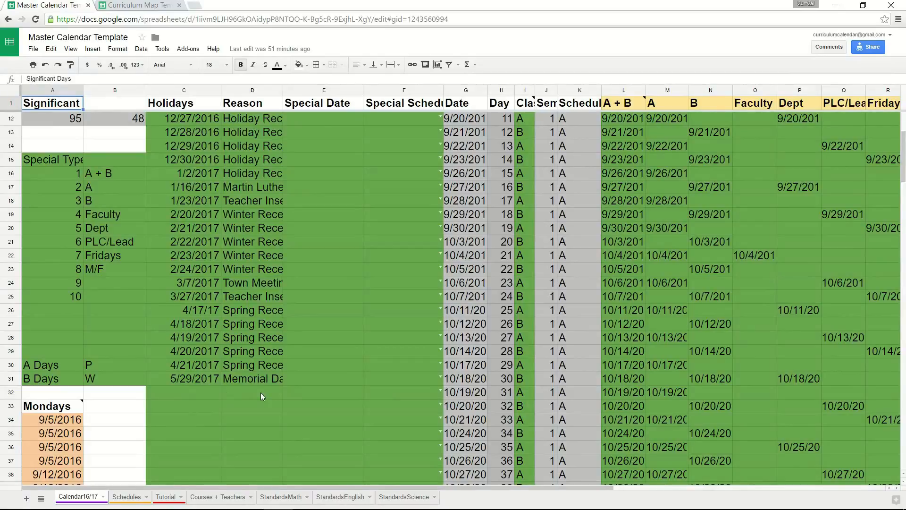
scroll(357, 325, "up", 5)
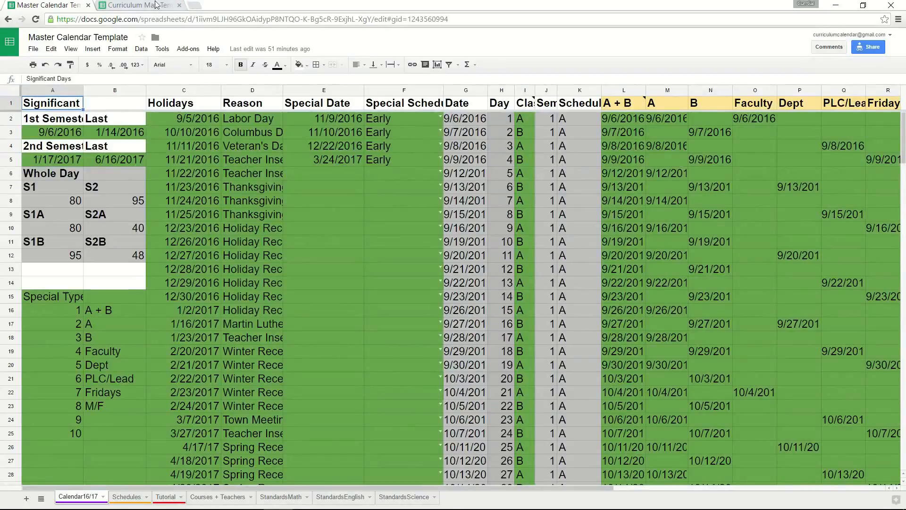
left_click(140, 5)
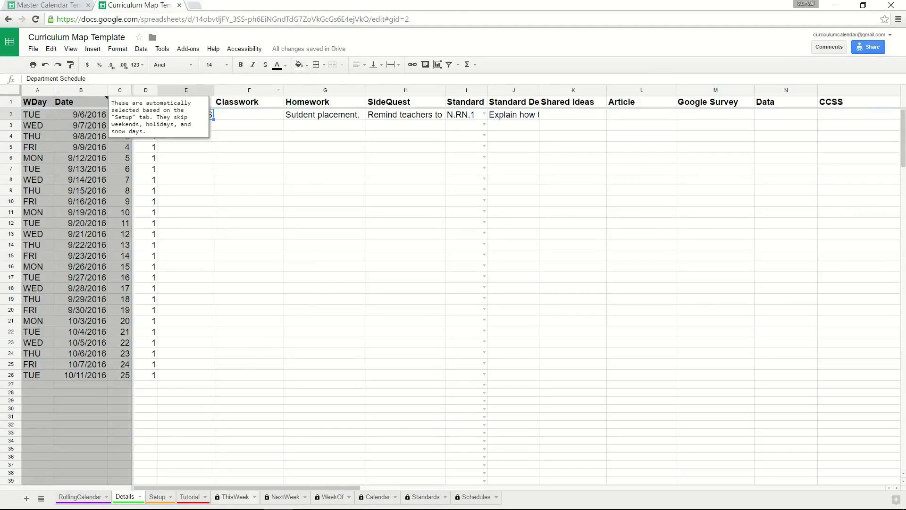
left_click(378, 496)
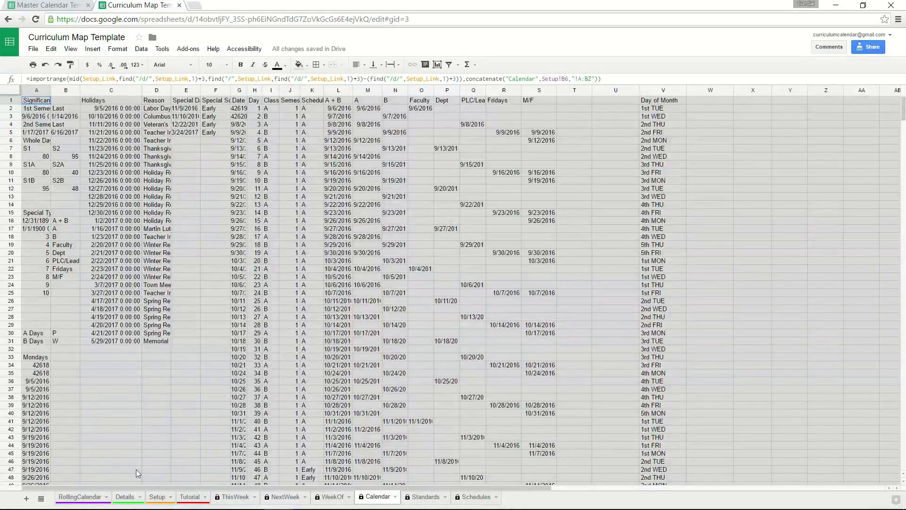
left_click(127, 496)
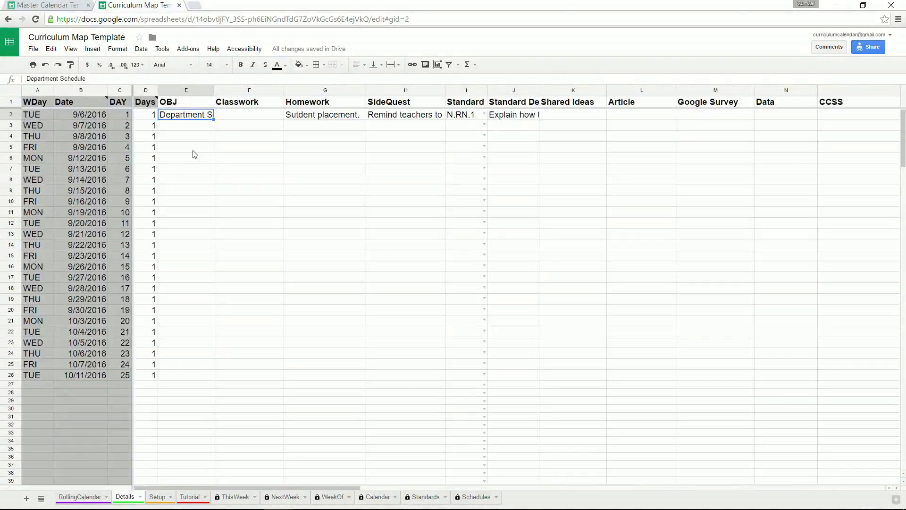
left_click(47, 5)
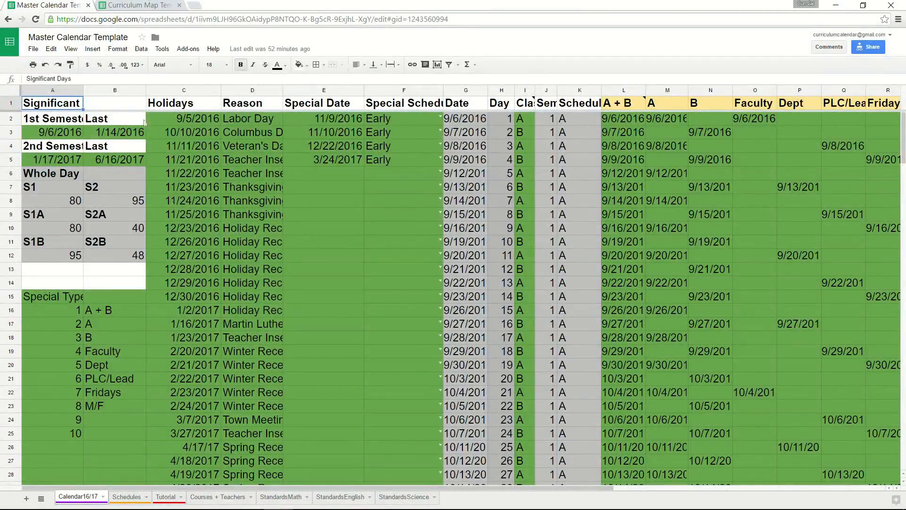
left_click(136, 5)
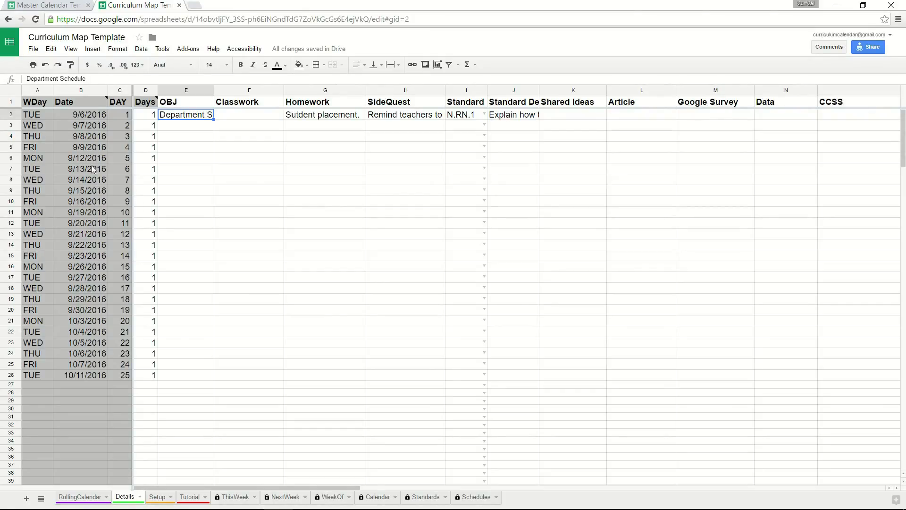
Step: Start a copy of the Master Calendar Template and name it "Master Calendar BUHS"
left_click(54, 5)
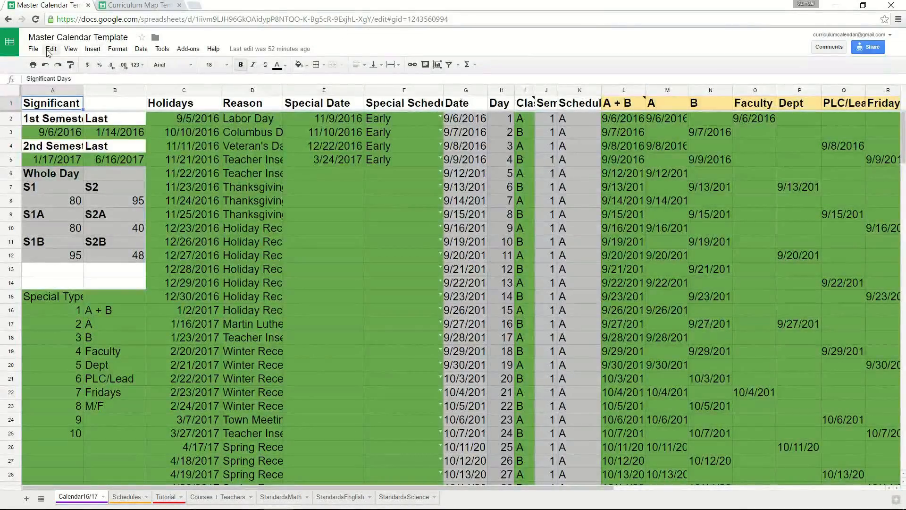
left_click(34, 50)
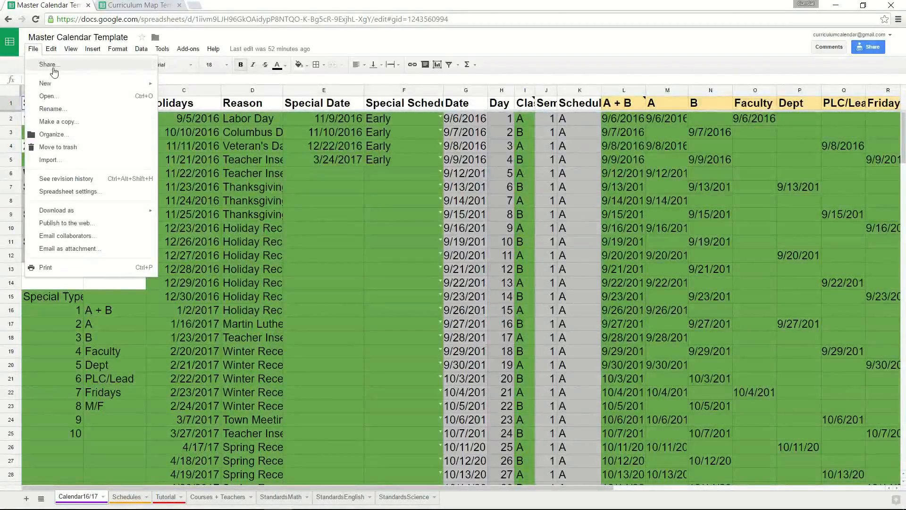
left_click(66, 124)
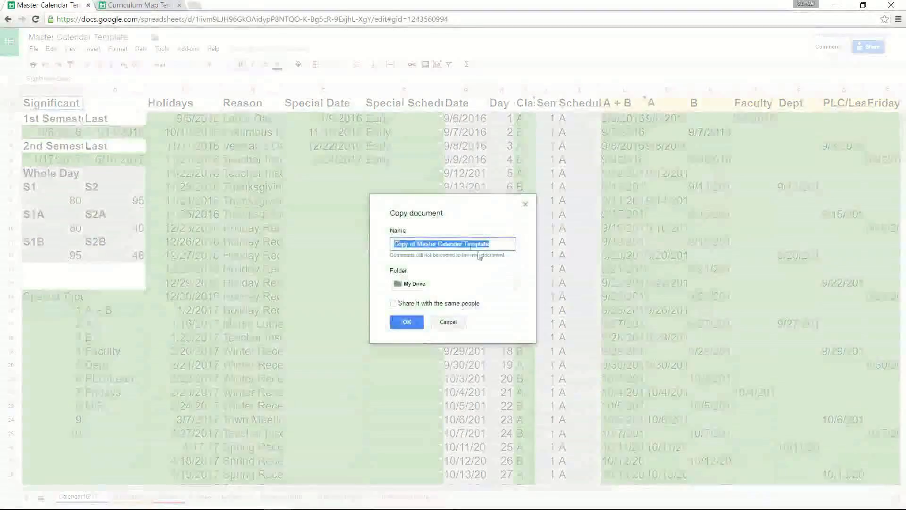
left_click(418, 245)
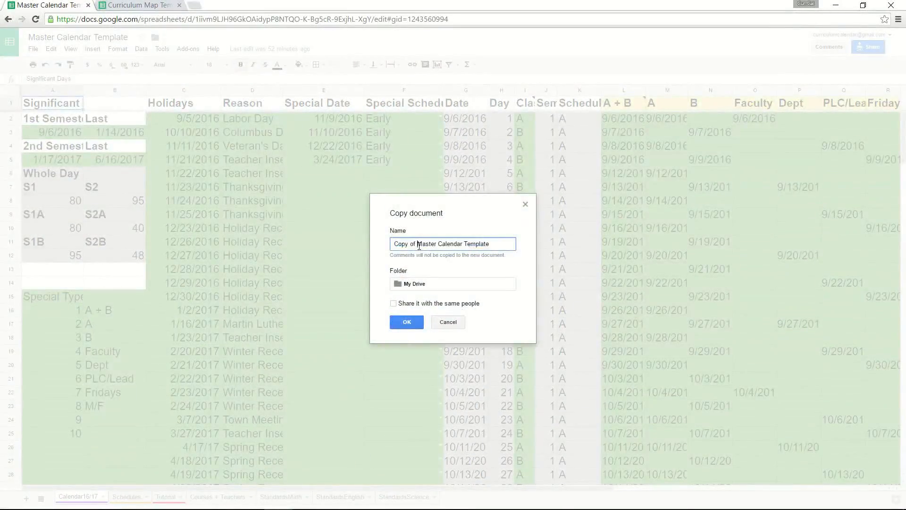
key("ctrl+shift+Left")
key("ctrl+shift+Left")
key("BackSpace")
key("End")
key("ctrl+shift+Left")
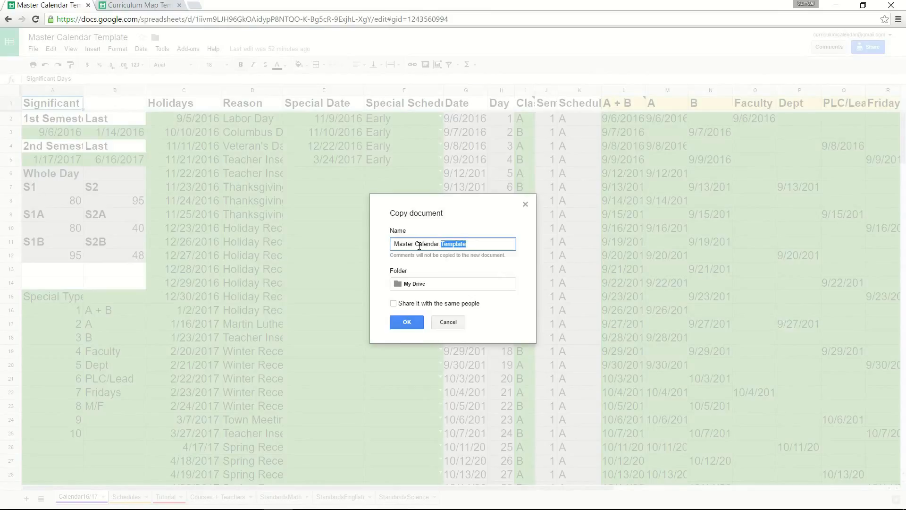
type("BUHS")
Step: Choose the BUHS folder as the copy's destination and create the copy
left_click(430, 285)
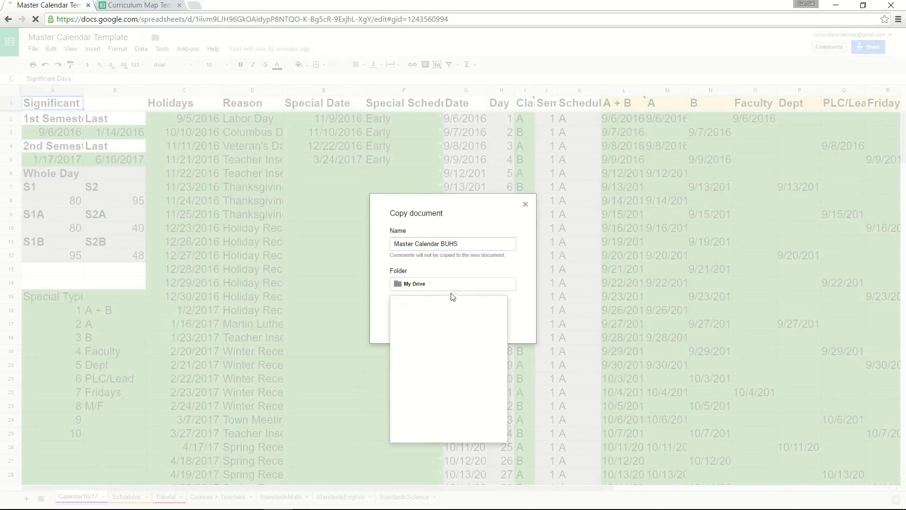
left_click(498, 326)
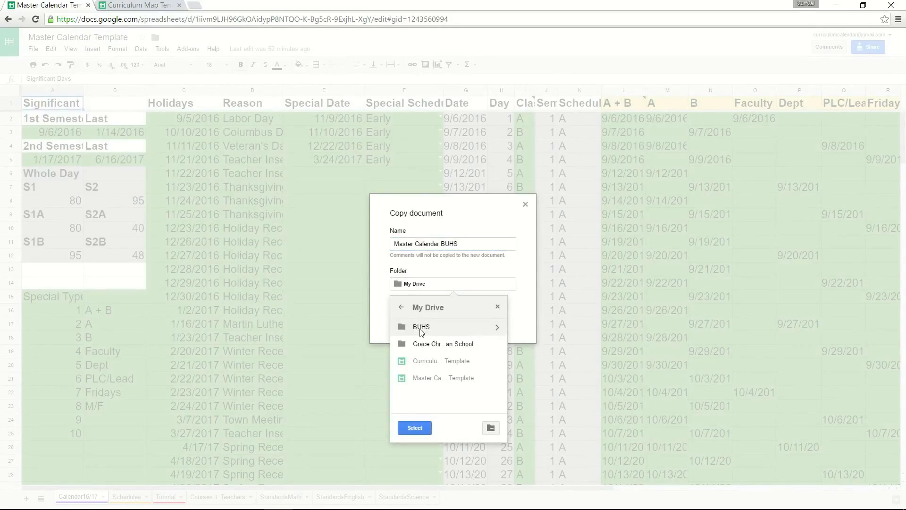
double_click(422, 327)
left_click(425, 427)
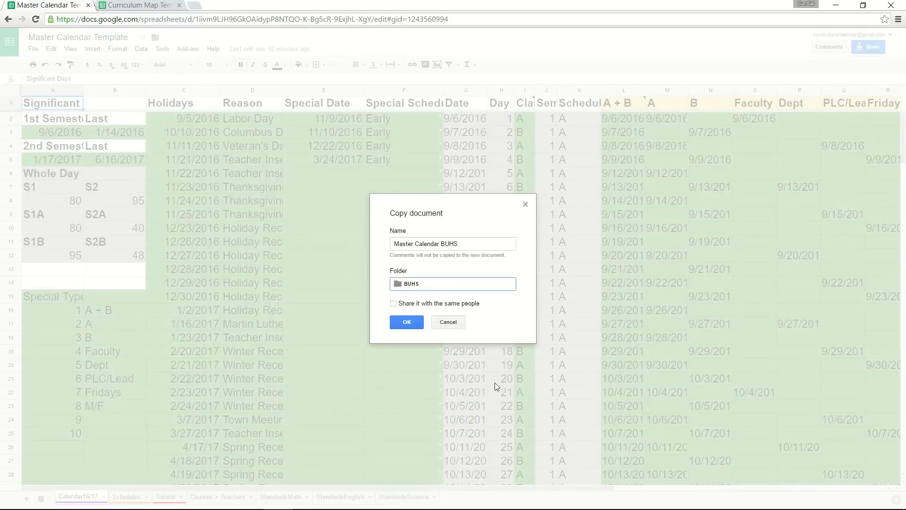
left_click(408, 321)
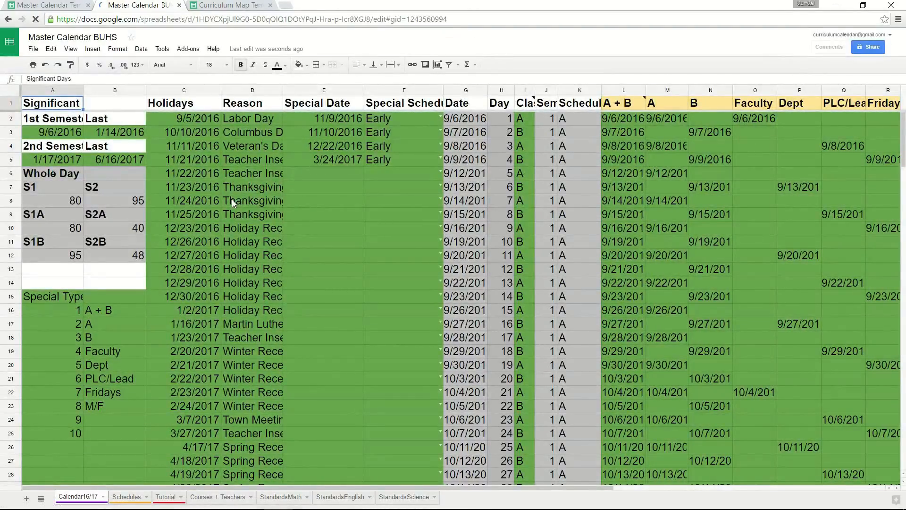
Step: Turn on link sharing for Master Calendar BUHS so anyone with the link can view it
left_click(31, 50)
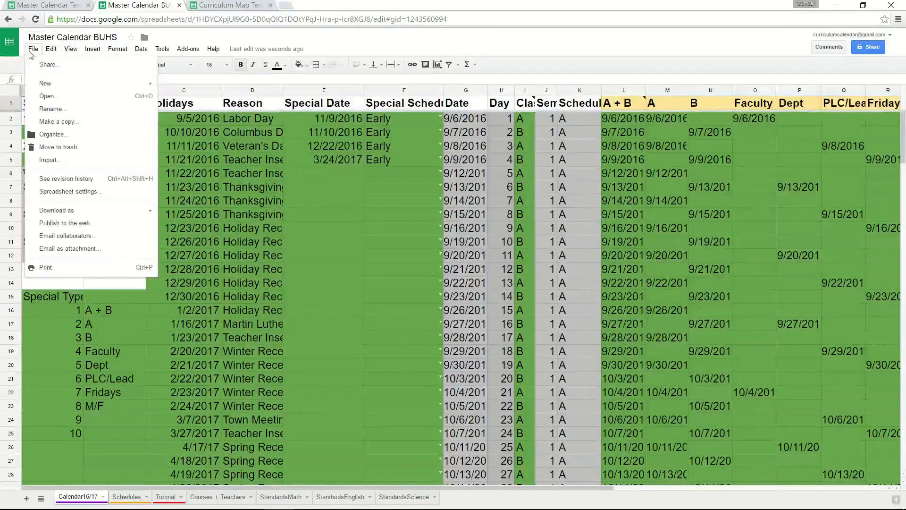
left_click(89, 66)
left_click(561, 225)
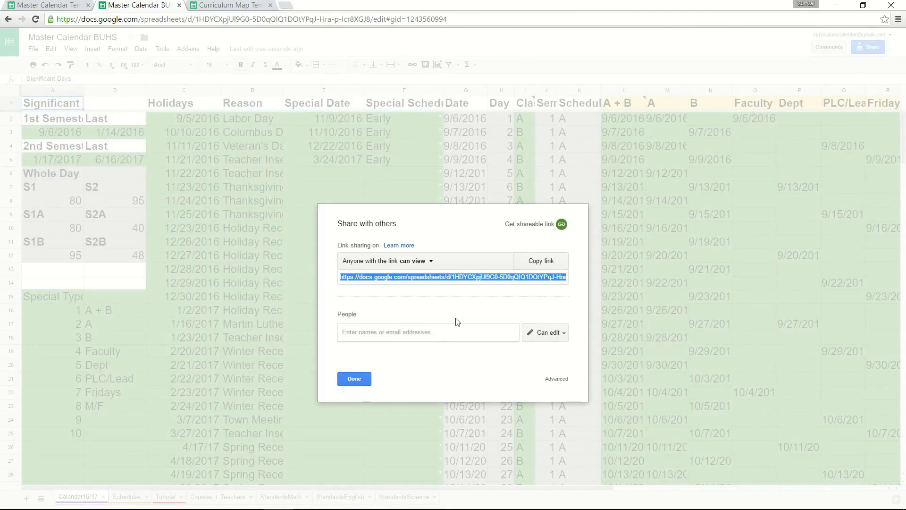
left_click(360, 378)
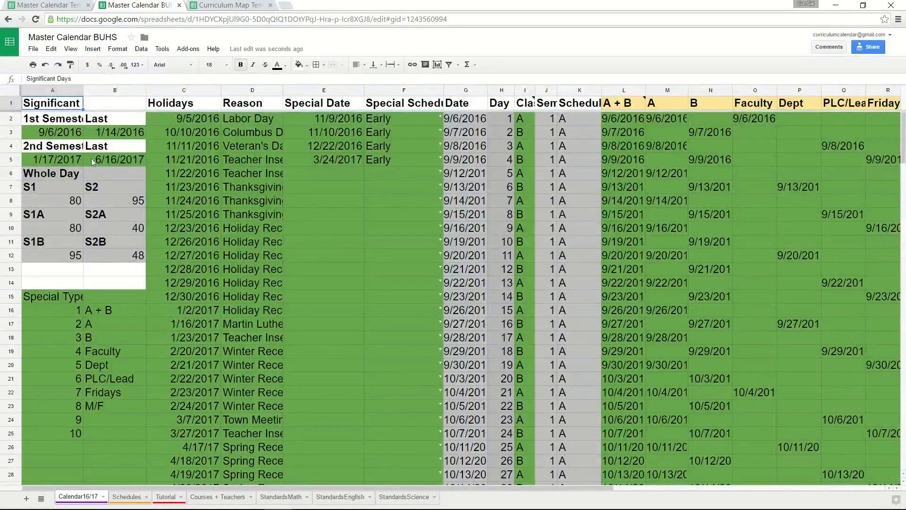
Step: Set the 1st Semester start date in A3 to 8/30/2016 and reload the spreadsheet to refresh the calendar
double_click(68, 134)
left_click(26, 145)
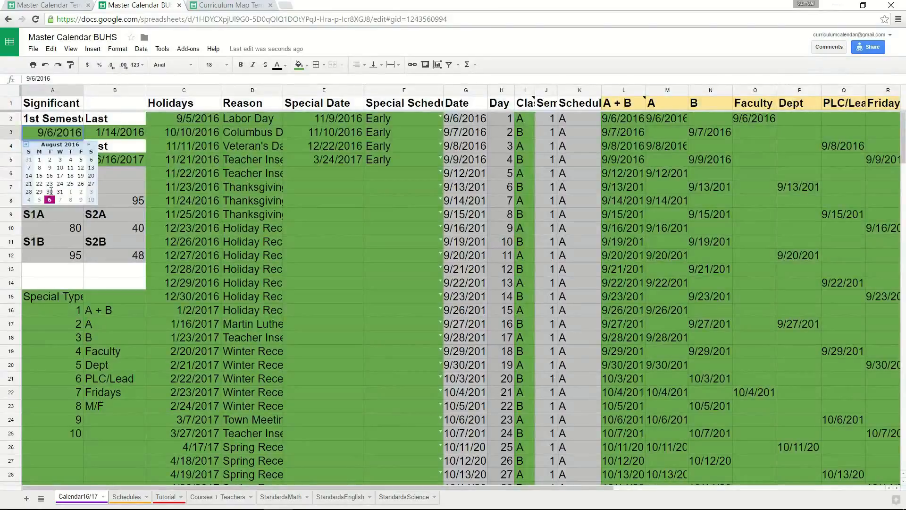
left_click(50, 190)
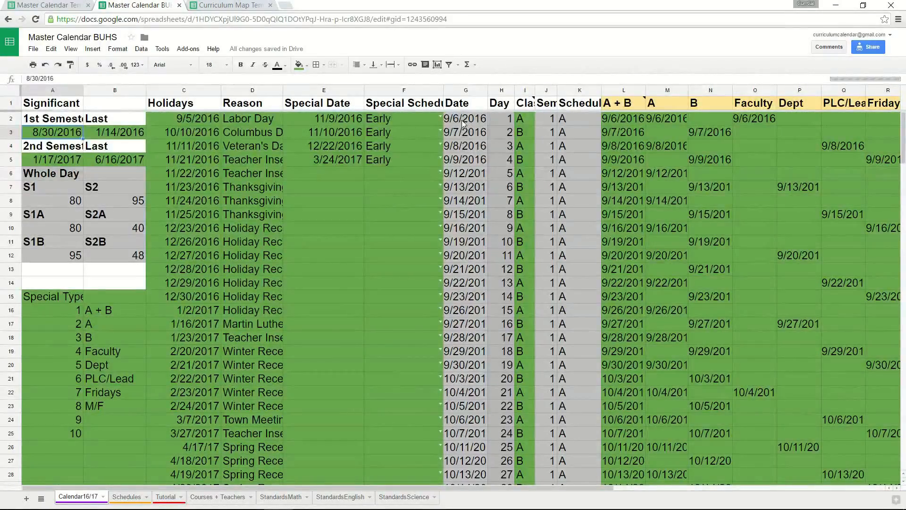
key("Return")
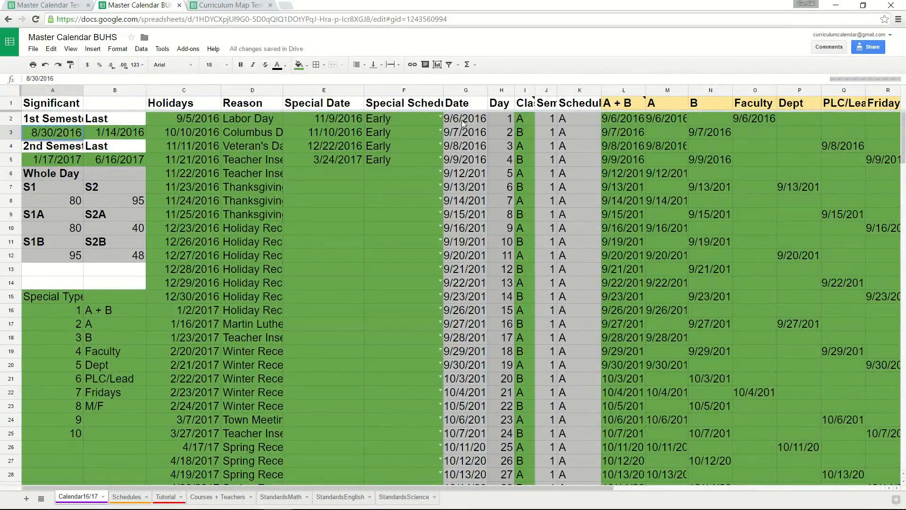
key("Return")
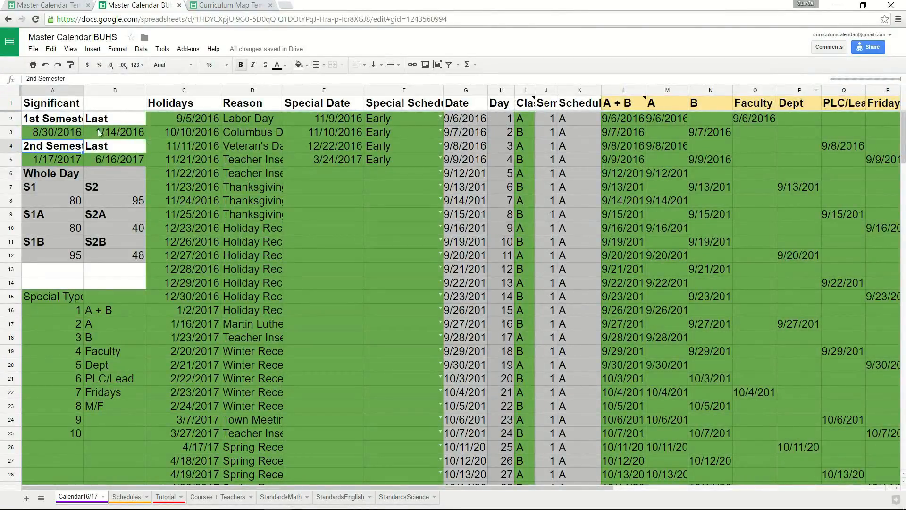
left_click(114, 148)
left_click(65, 132)
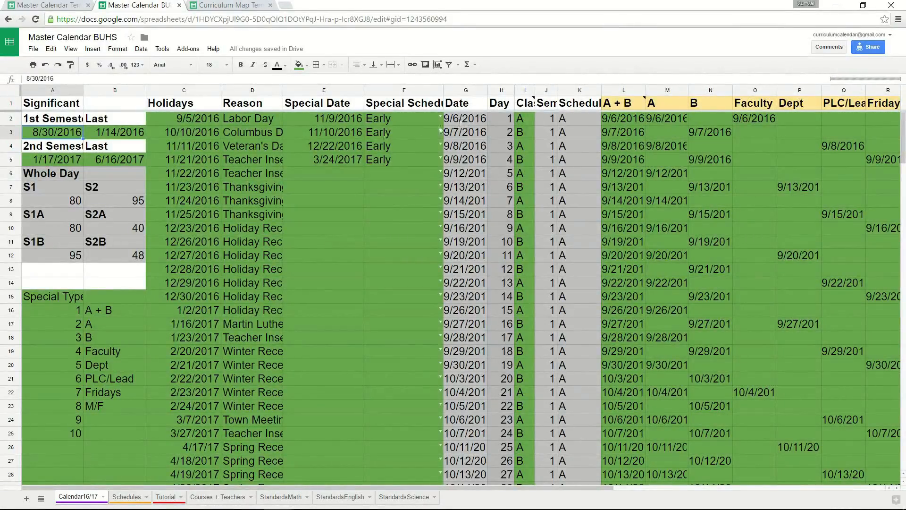
left_click(35, 19)
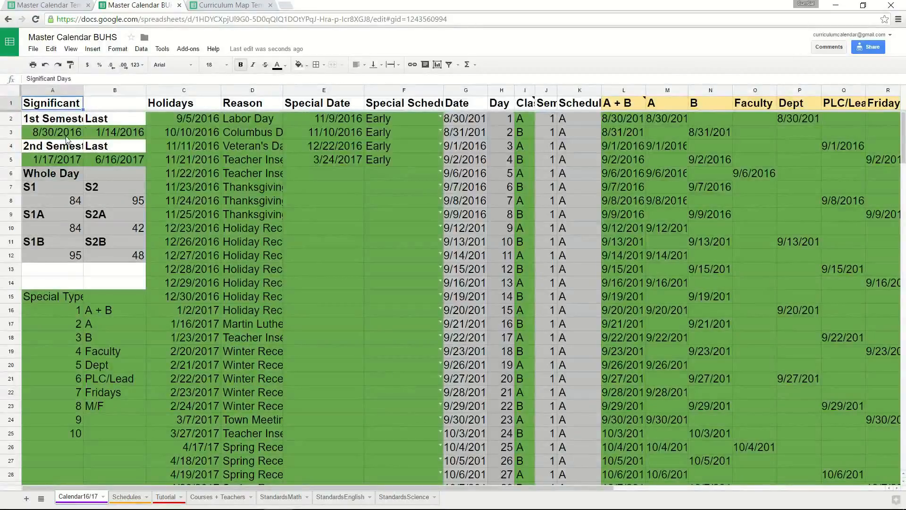
Step: Review the remaining semester dates, the generated school-day rows, and the Holidays list with its reasons
left_click(109, 137)
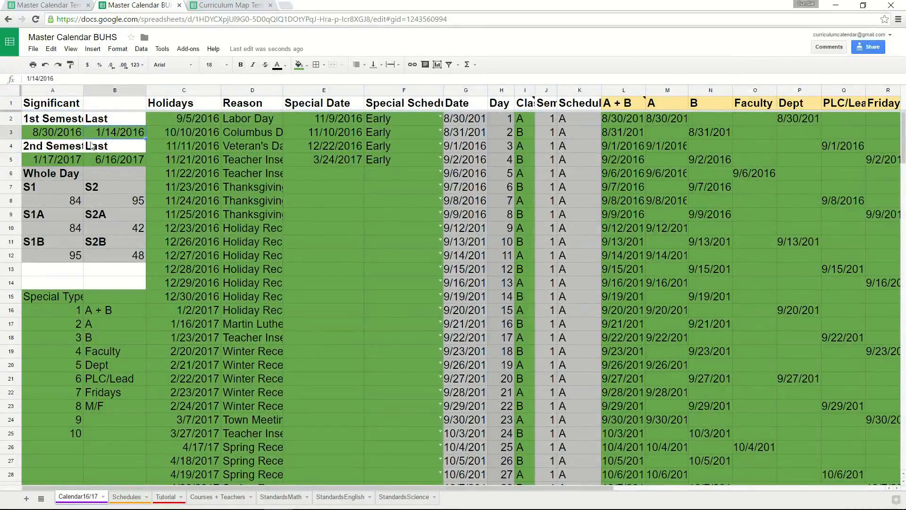
left_click(69, 160)
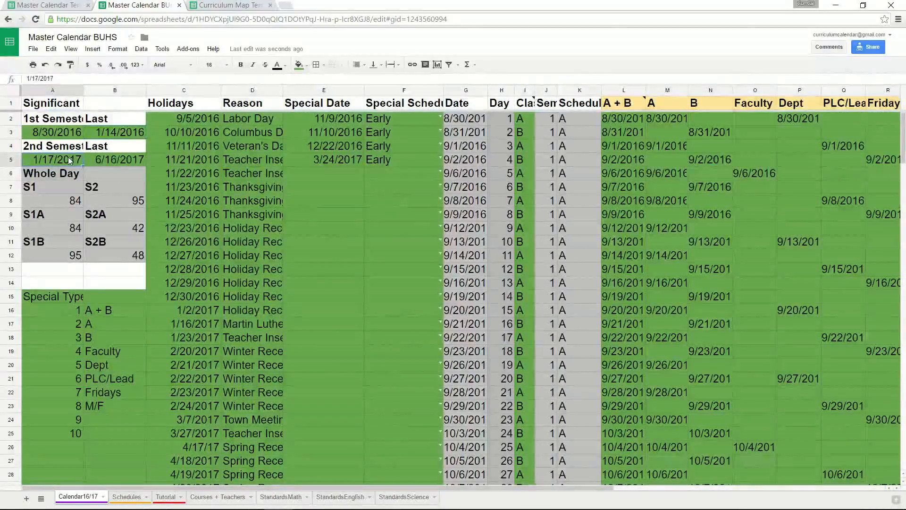
left_click(113, 159)
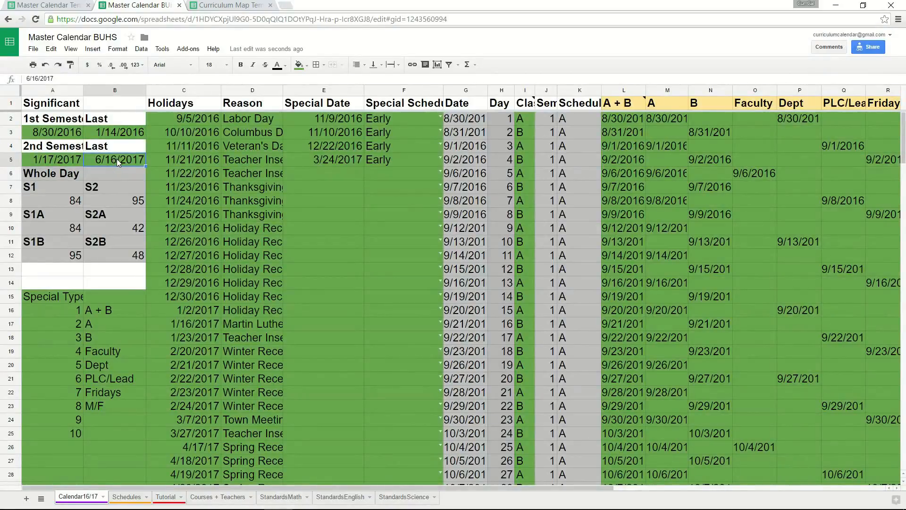
scroll(117, 158, "down", 6)
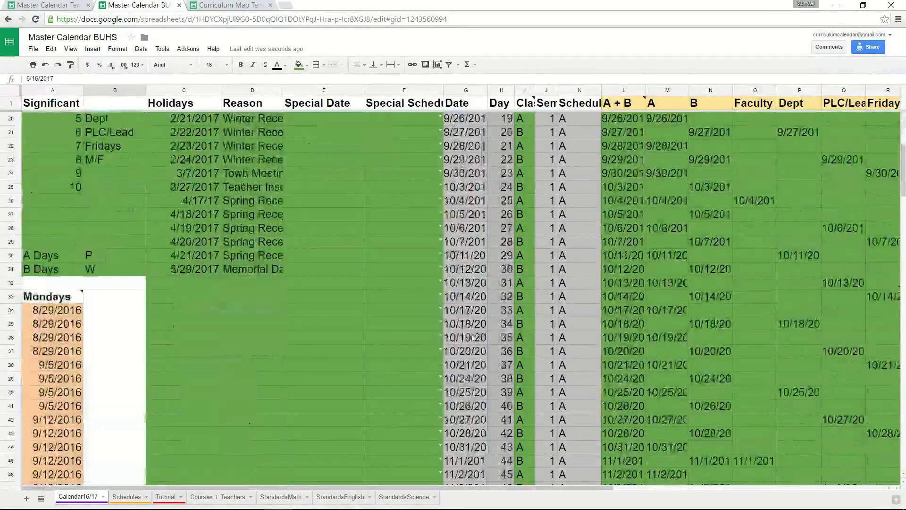
scroll(473, 337, "down", 6)
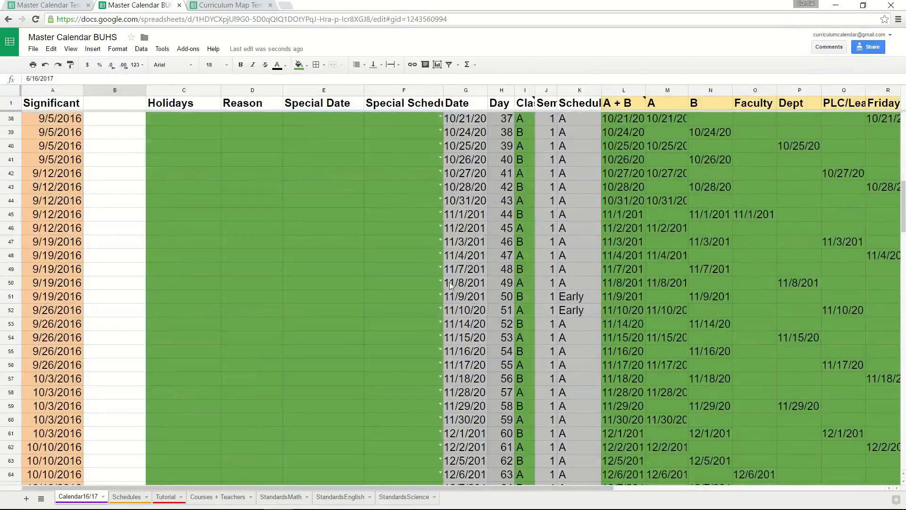
scroll(449, 282, "up", 12)
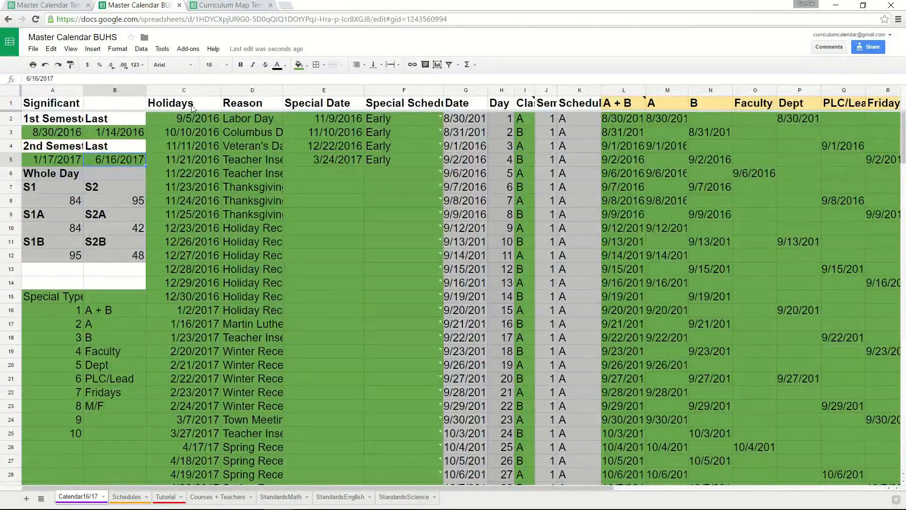
scroll(191, 188, "down", 2)
left_click_drag(190, 262, 194, 461)
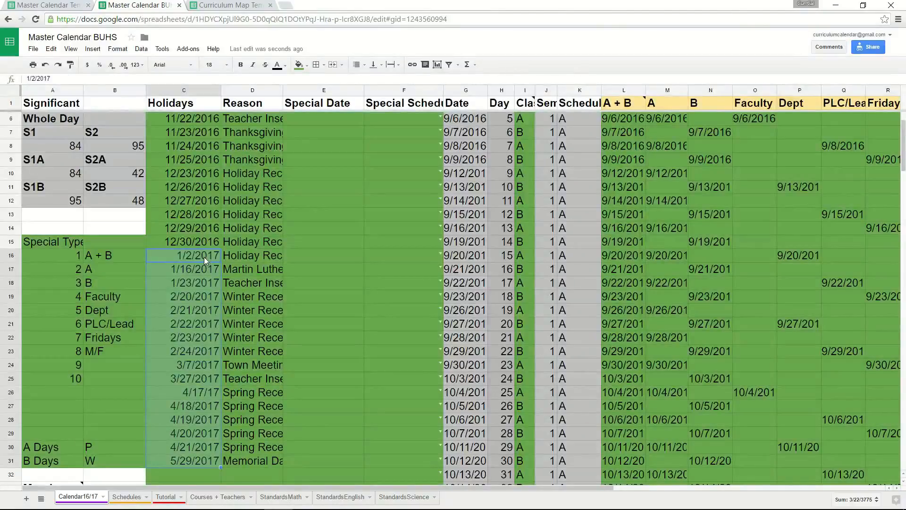
left_click(234, 230)
scroll(232, 231, "up", 2)
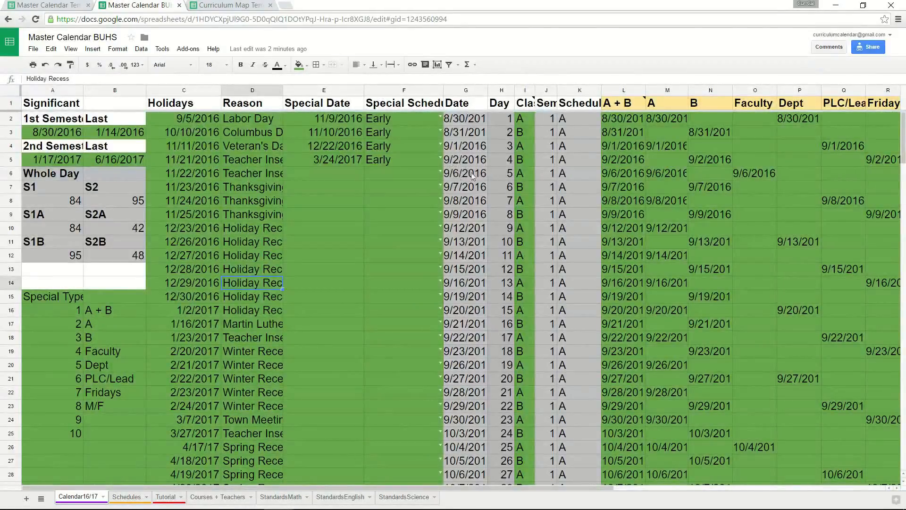
Step: Clear the Labor Day date from the Holidays column
left_click(203, 118)
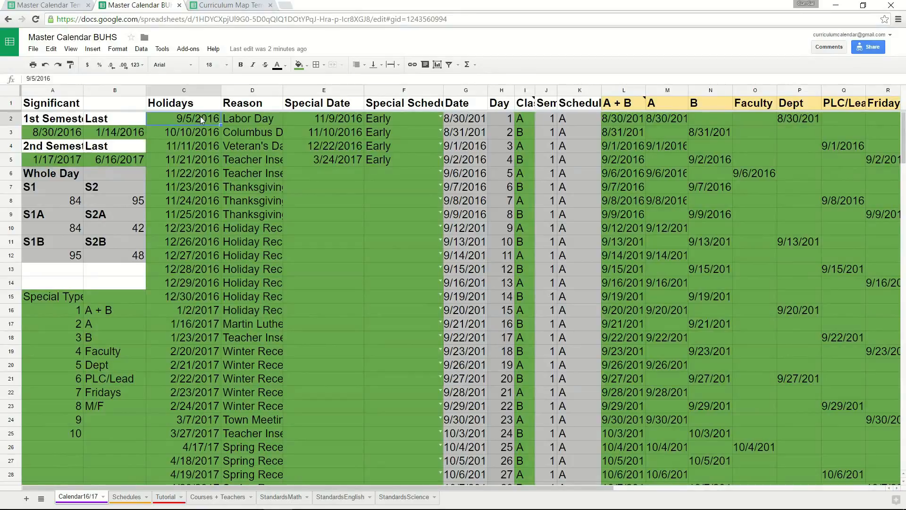
key("Delete")
key("Down")
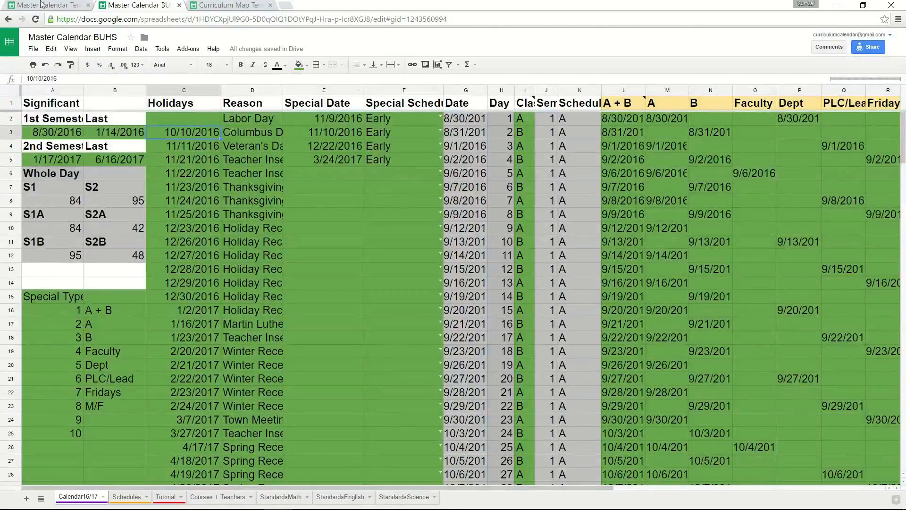
Step: Reload the spreadsheet to refresh the calendar, and enter 9/5/16 as the Labor Day date in the Holidays column
left_click(35, 20)
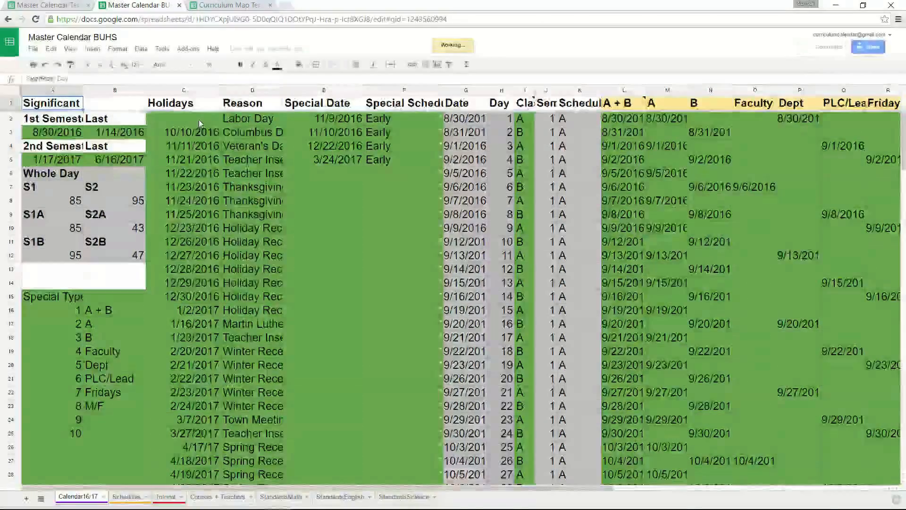
type("9/5/16")
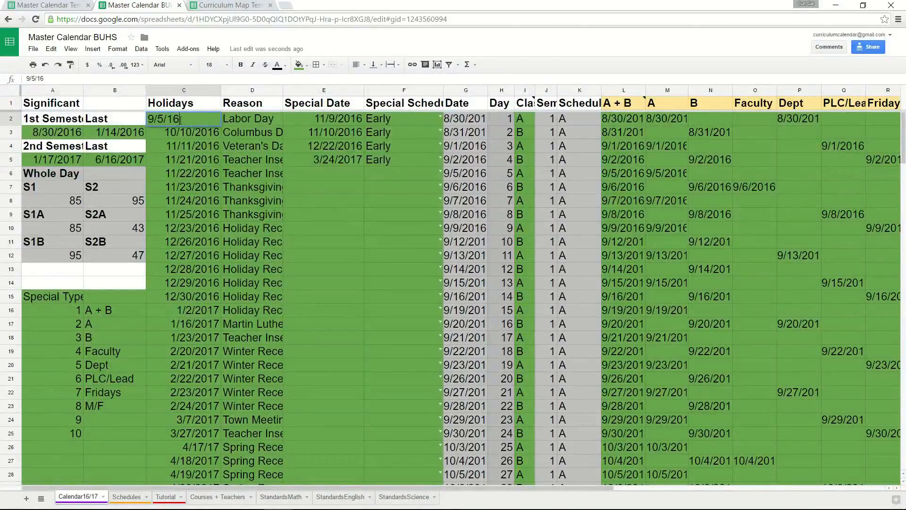
left_click(210, 134)
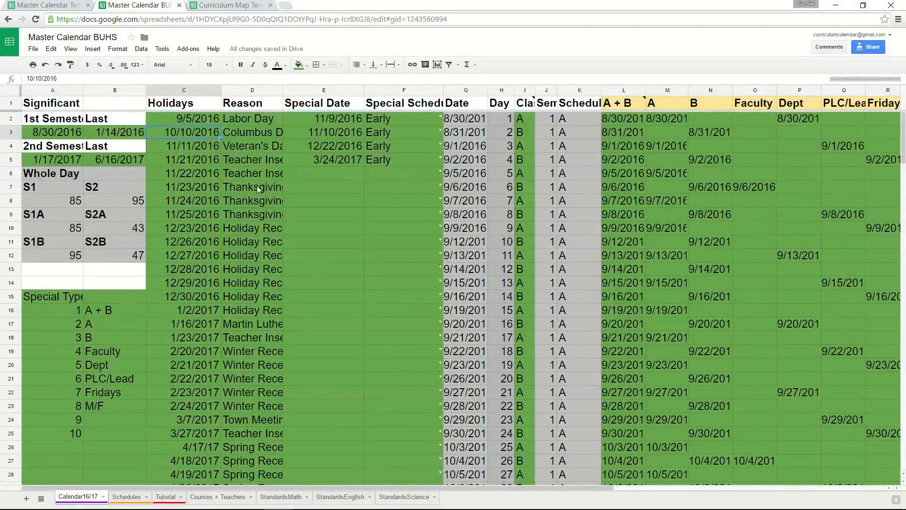
scroll(256, 186, "down", 3)
scroll(200, 253, "up", 3)
Step: Set the font size of the whole Schedules sheet to 18, accepting the protected-range edit
left_click(131, 501)
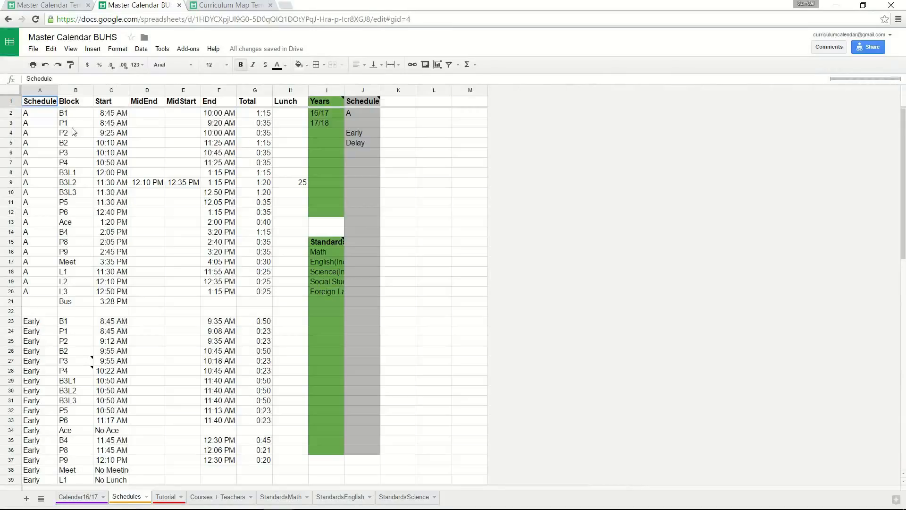
left_click(11, 89)
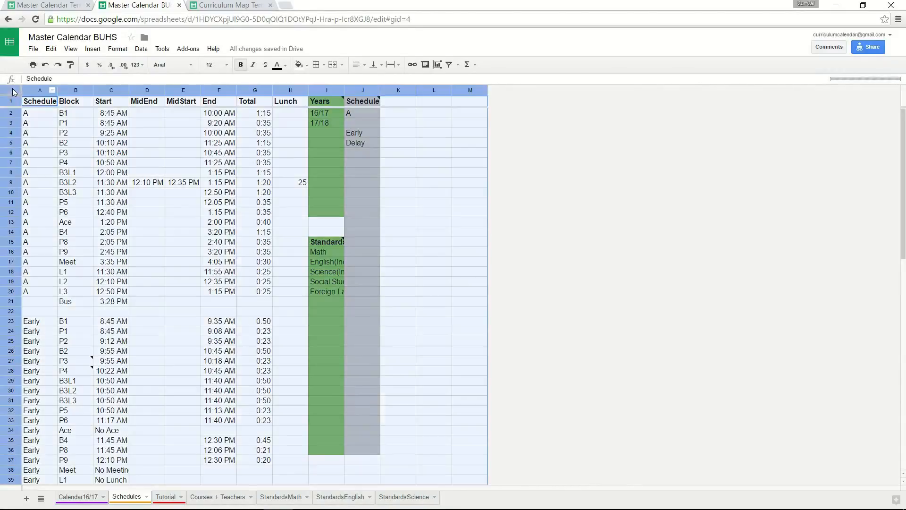
left_click(221, 65)
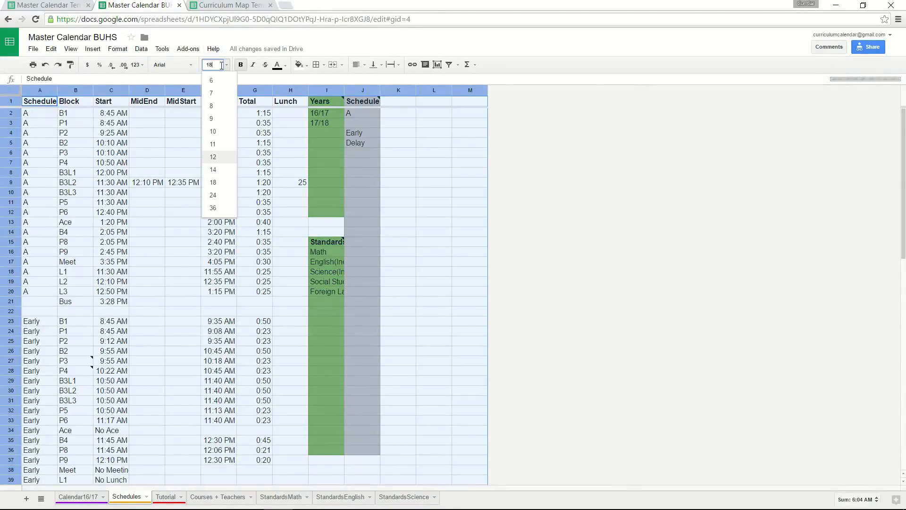
type("18")
key("Return")
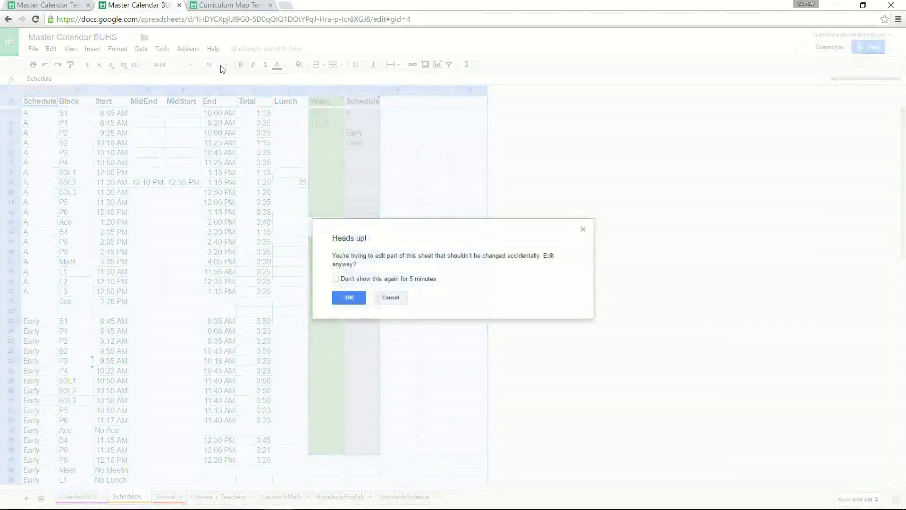
left_click(350, 297)
left_click(396, 160)
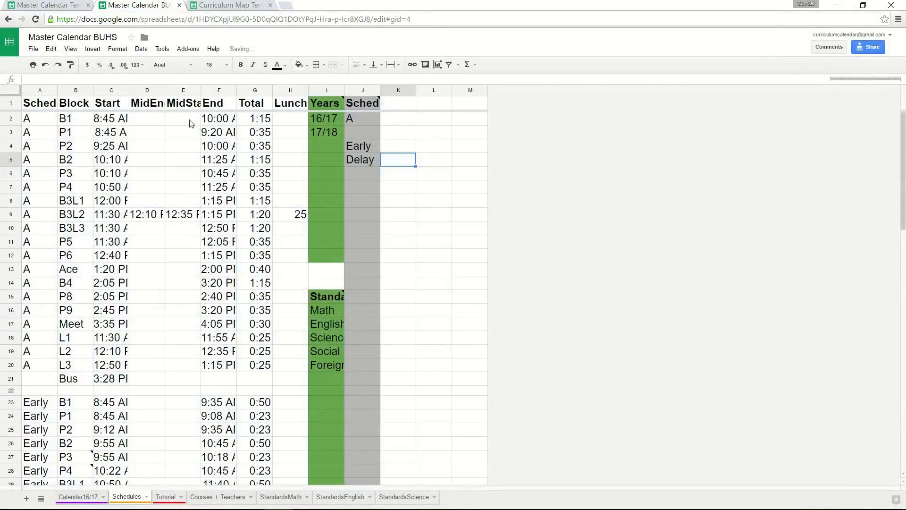
Step: Widen columns A through M of the Schedules sheet together so the times fit better, accepting the protected-range edit
left_click(41, 91)
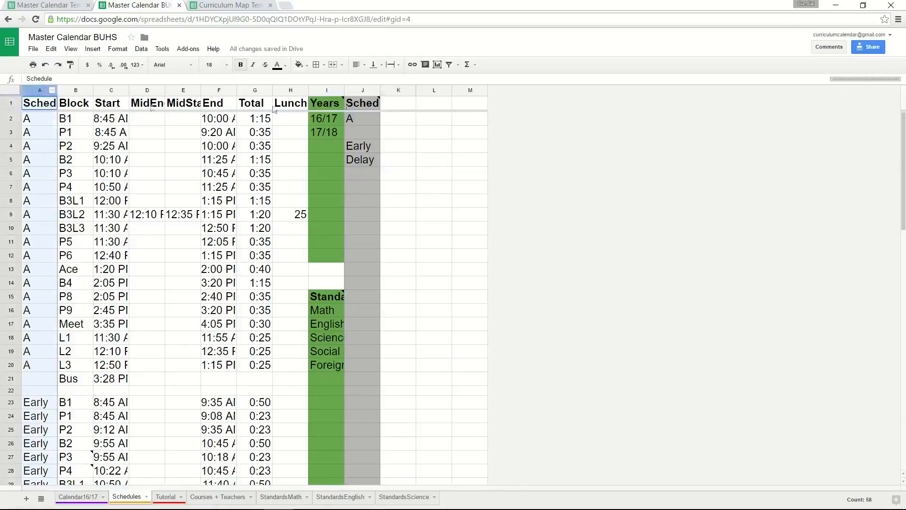
left_click(470, 91, "shift")
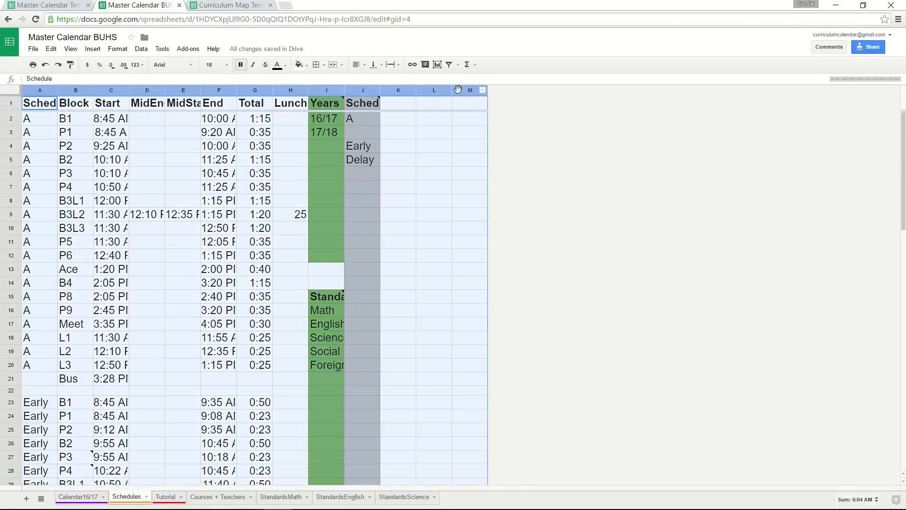
left_click_drag(57, 93, 63, 93)
left_click(358, 297)
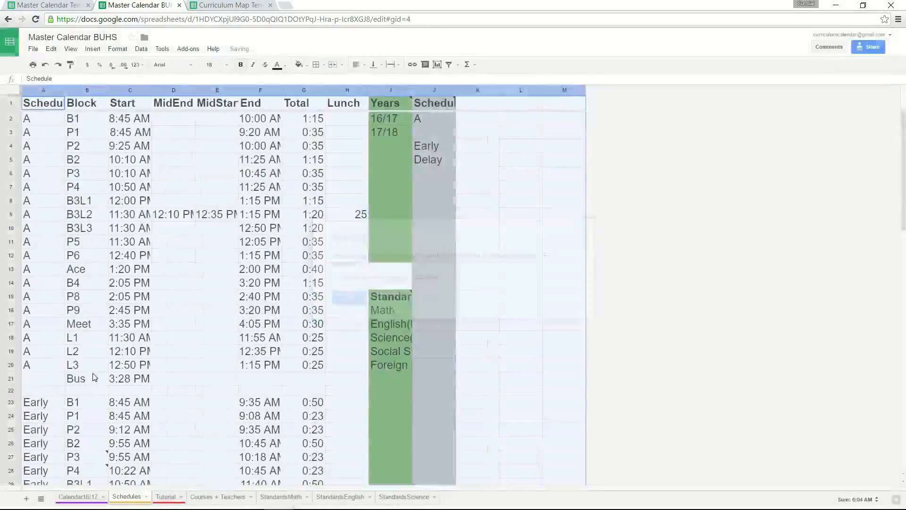
left_click(564, 259)
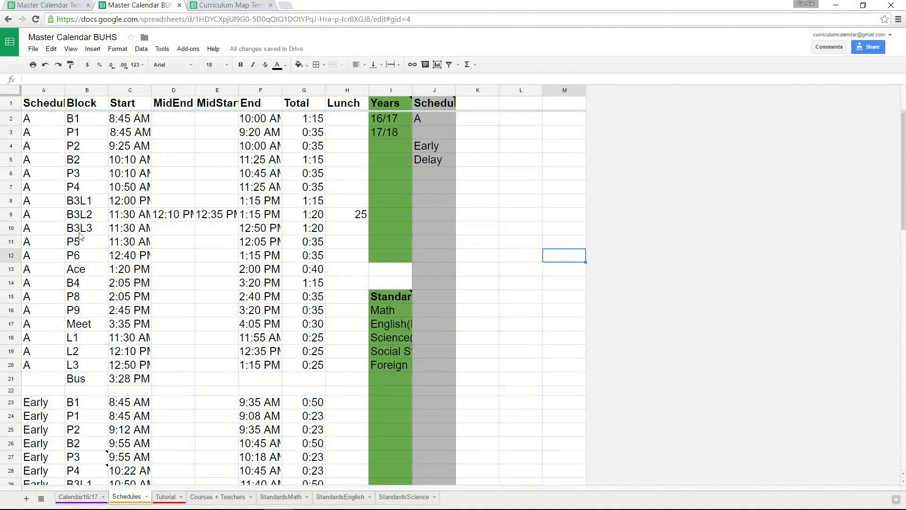
Step: Examine the A schedule labels, the Schedule column on Calendar16/17, the Total formula in G2, and the Early and Delay blocks
left_click_drag(38, 117, 37, 366)
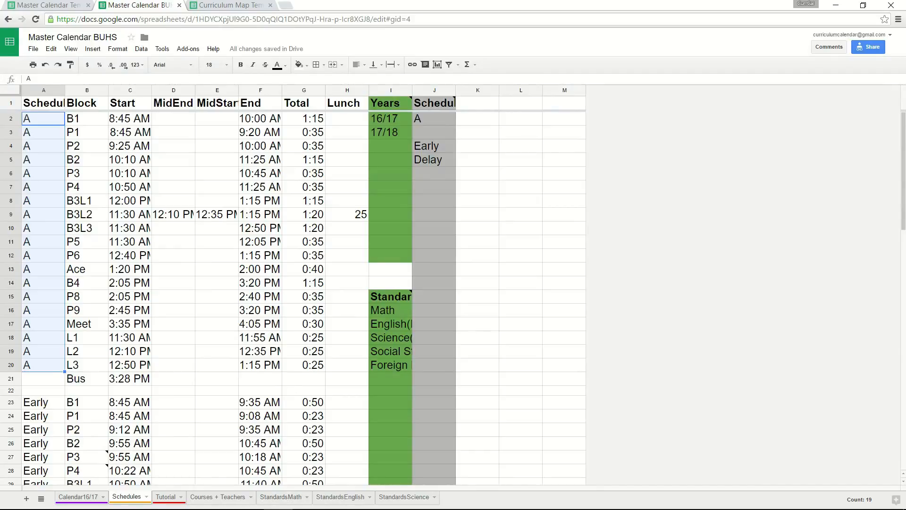
left_click(82, 497)
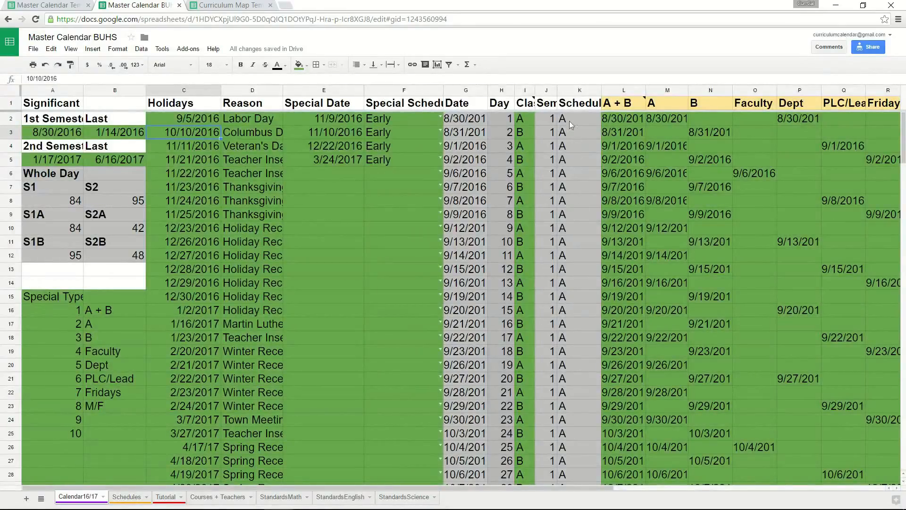
left_click(134, 496)
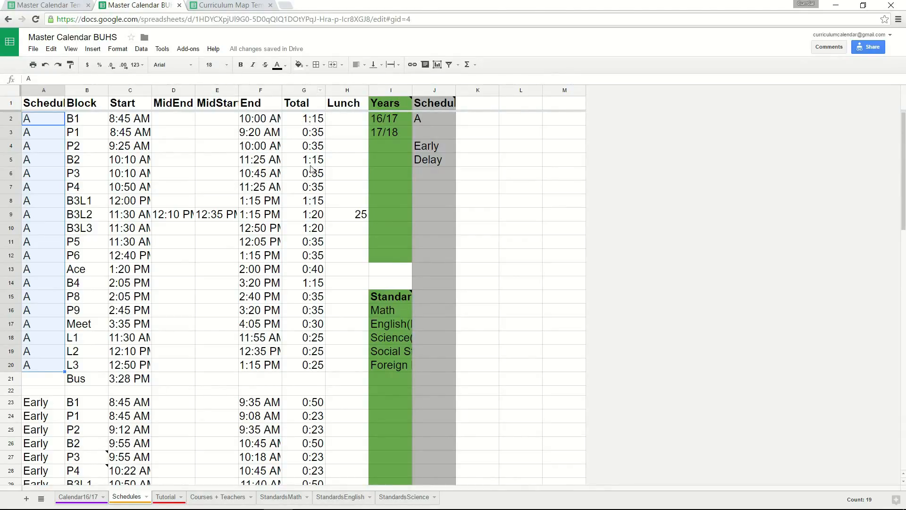
double_click(314, 121)
key("Return")
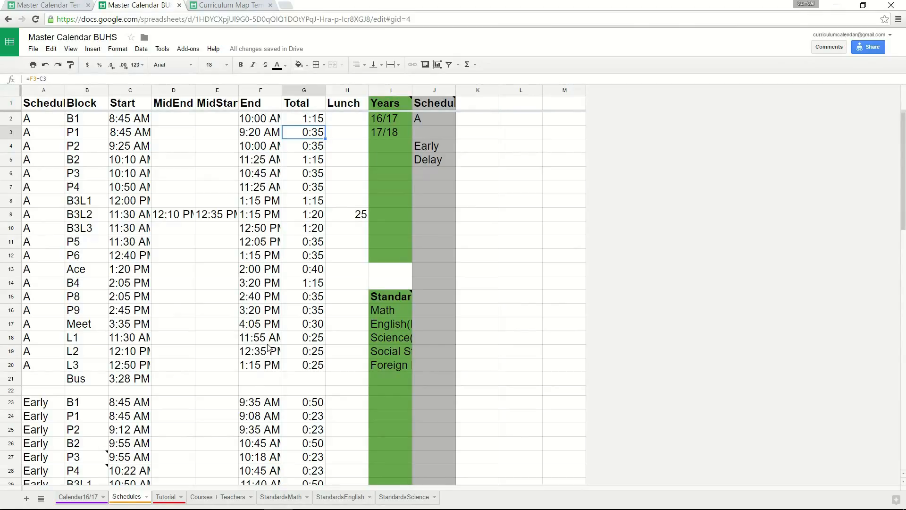
scroll(224, 309, "down", 6)
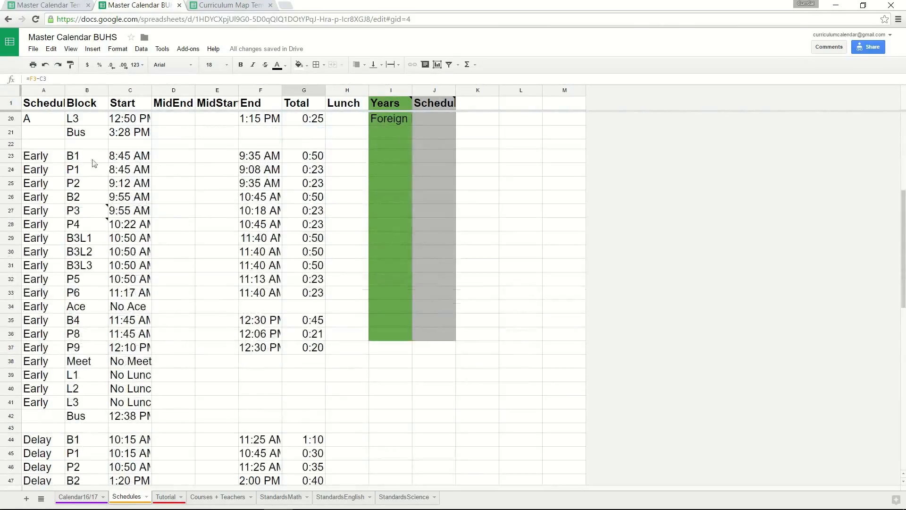
Step: Copy the A schedule block A2:H21 and paste it at A66, below the Delay block
scroll(116, 247, "up", 6)
left_click_drag(26, 121, 353, 382)
key("ctrl+c")
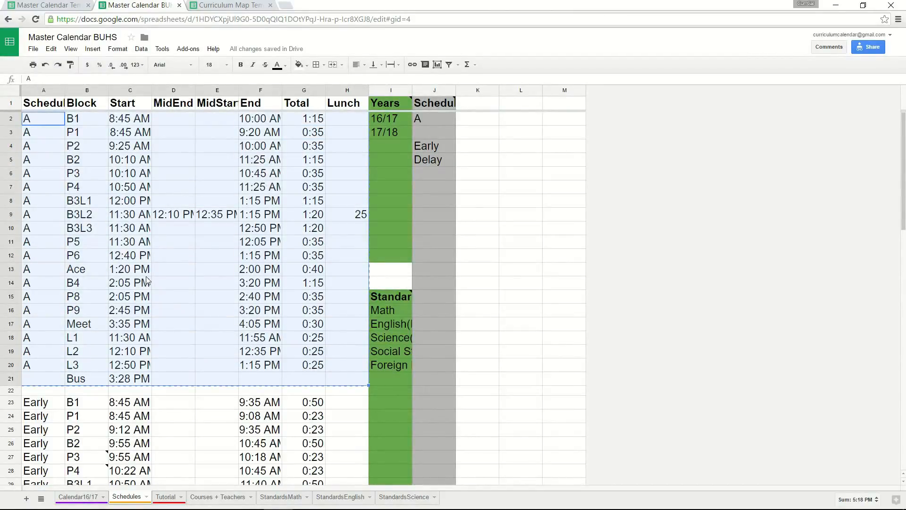
scroll(147, 281, "down", 6)
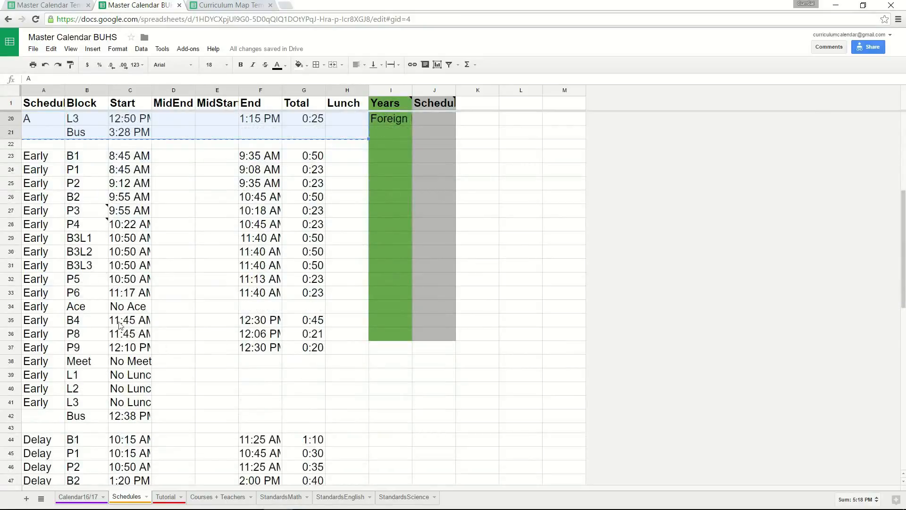
scroll(119, 325, "down", 10)
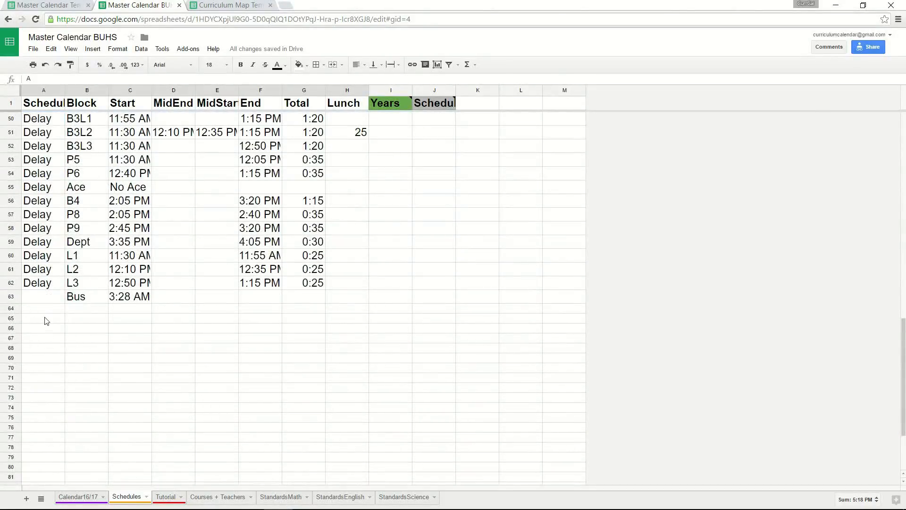
scroll(46, 321, "up", 14)
scroll(56, 223, "up", 2)
scroll(54, 236, "down", 8)
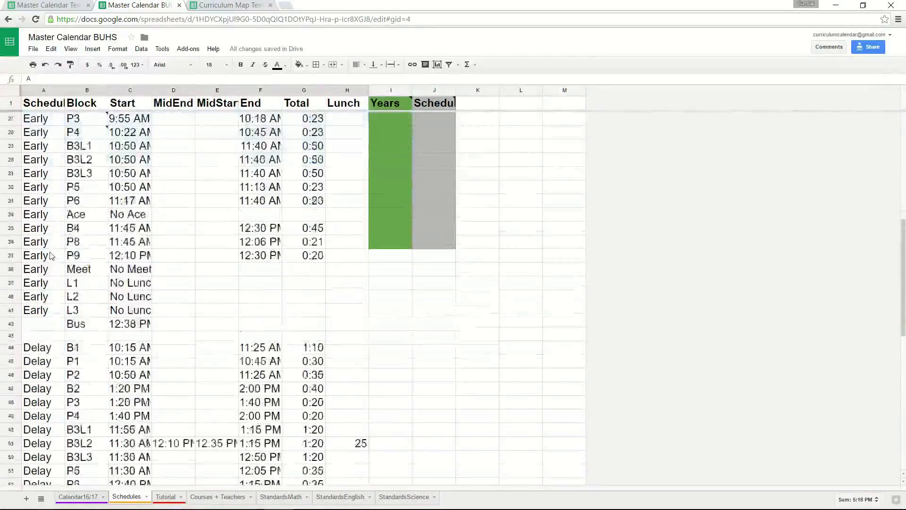
scroll(51, 255, "down", 5)
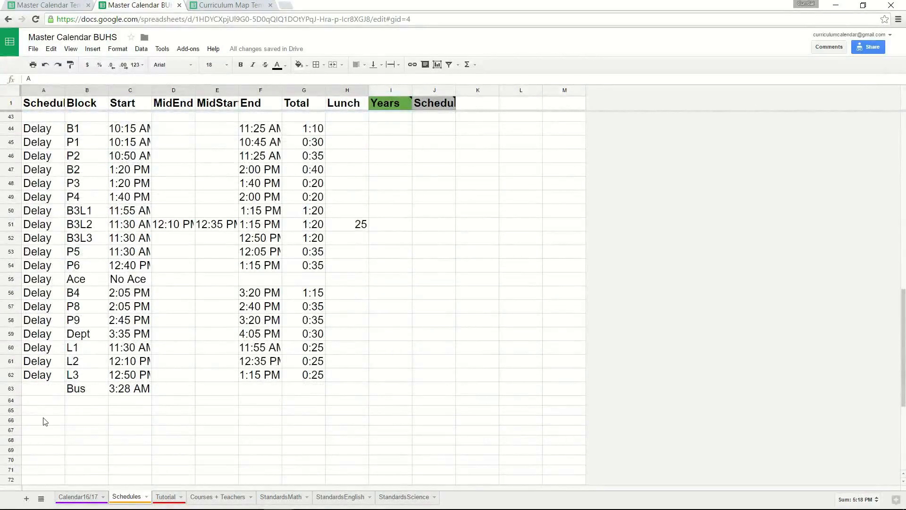
left_click(45, 421)
scroll(135, 382, "down", 3)
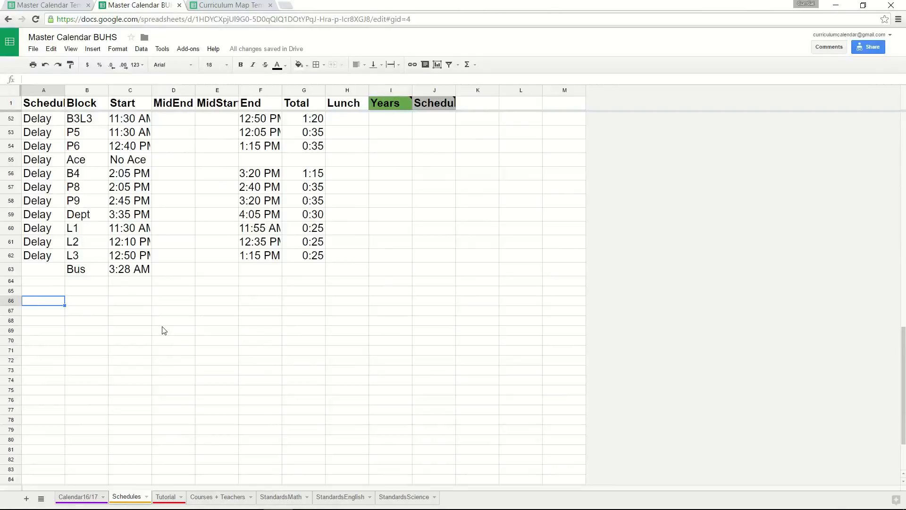
key("ctrl+v")
Step: Rename the schedule of the pasted block to Assembly in A66 through A84
left_click(40, 306)
type("Assembly")
key("Return")
left_click(41, 306)
scroll(41, 309, "down", 3)
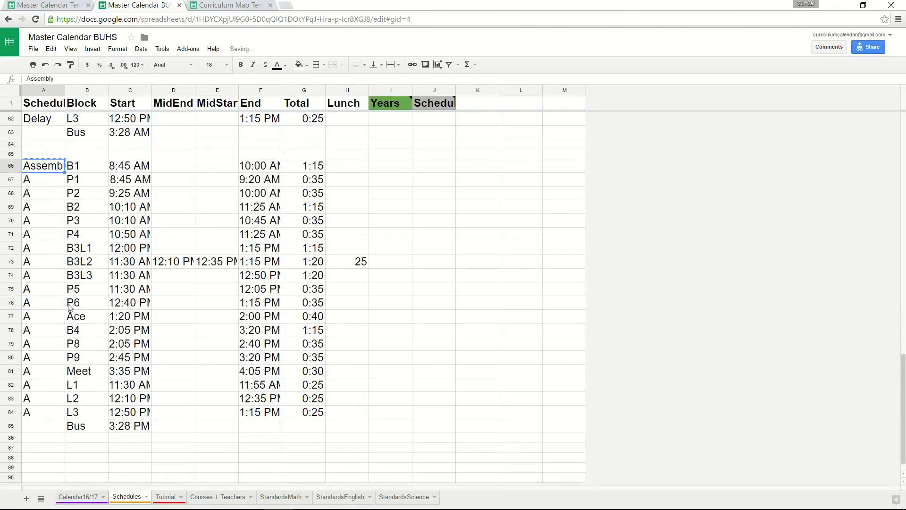
left_click(52, 412, "shift")
key("ctrl+v")
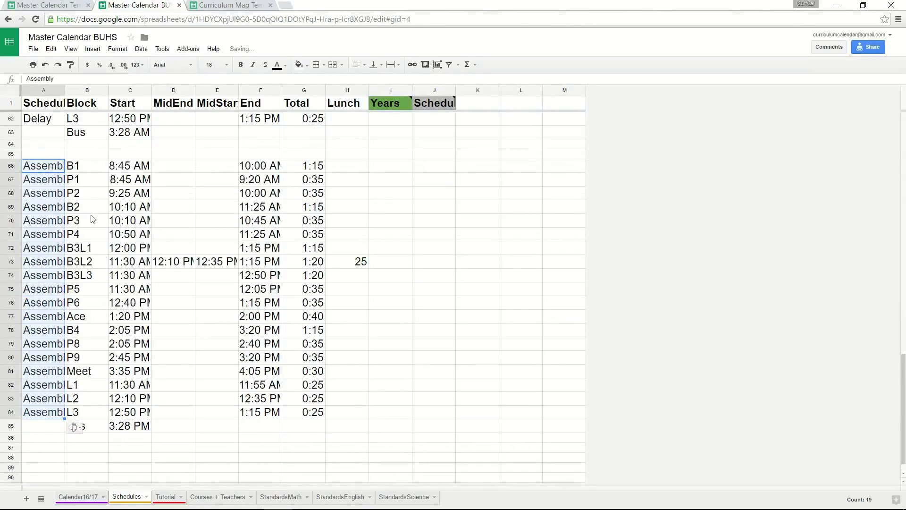
Step: Review the Assembly block's rows, the Delay schedule's Ace entry, and the schedule names list in column J
left_click(87, 247)
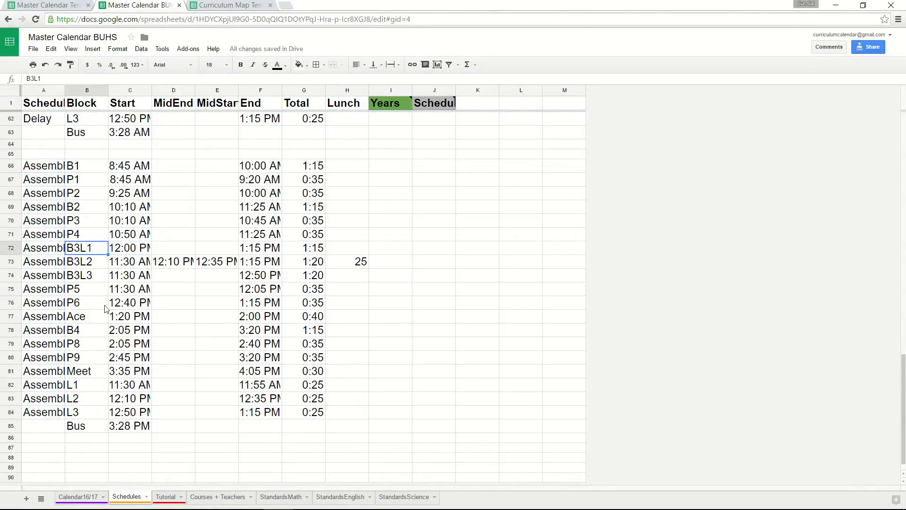
scroll(101, 240, "up", 5)
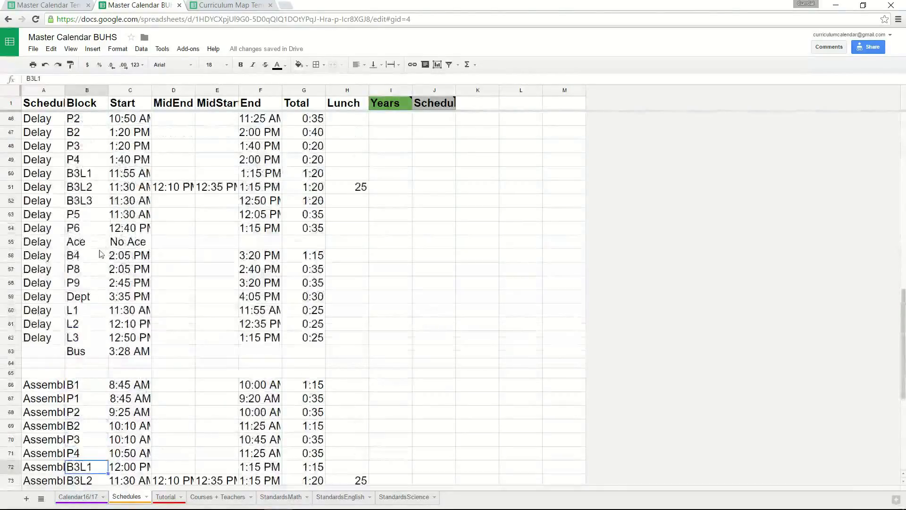
left_click(126, 245)
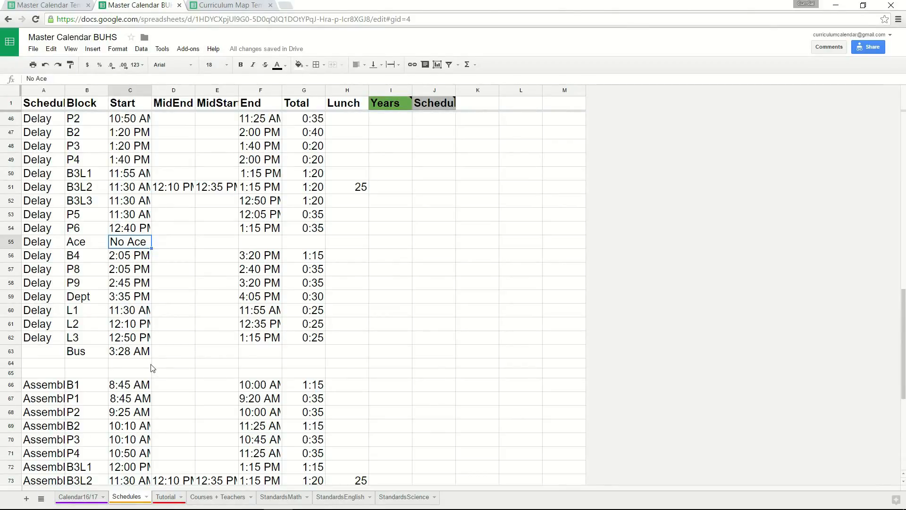
scroll(152, 368, "down", 2)
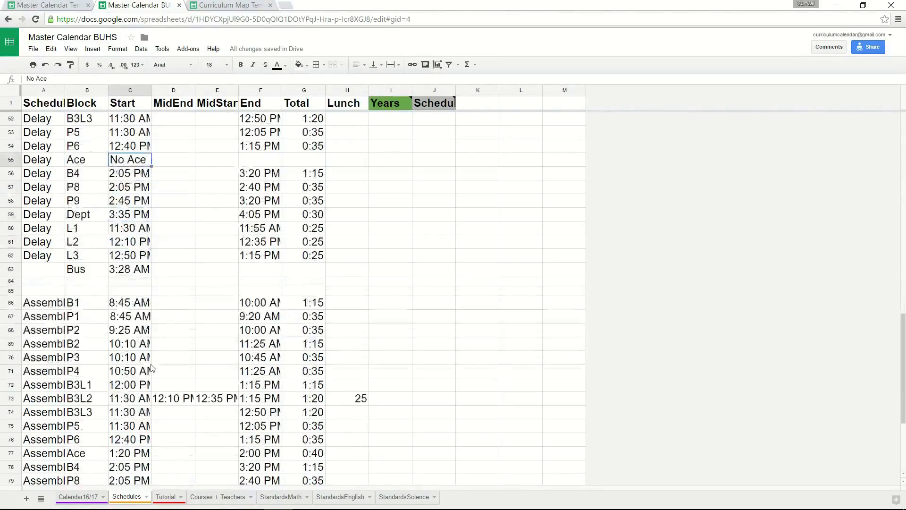
scroll(152, 368, "down", 3)
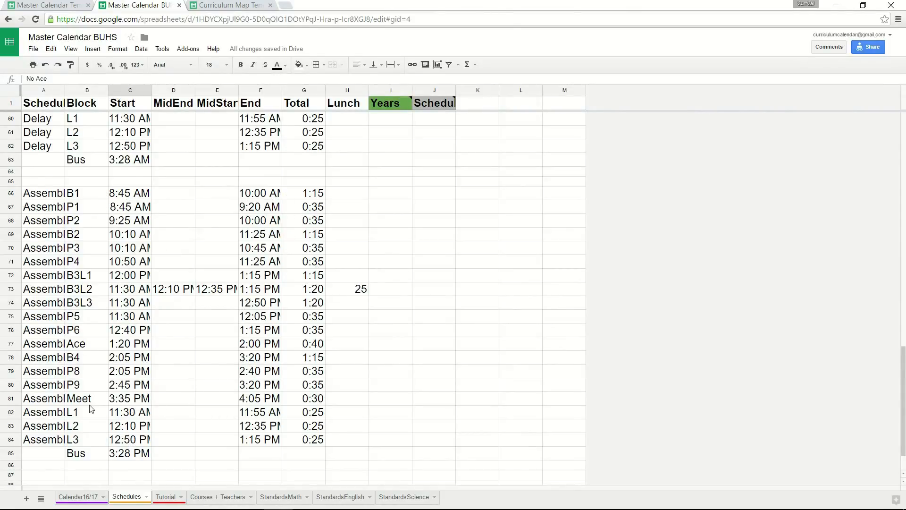
scroll(91, 409, "up", 17)
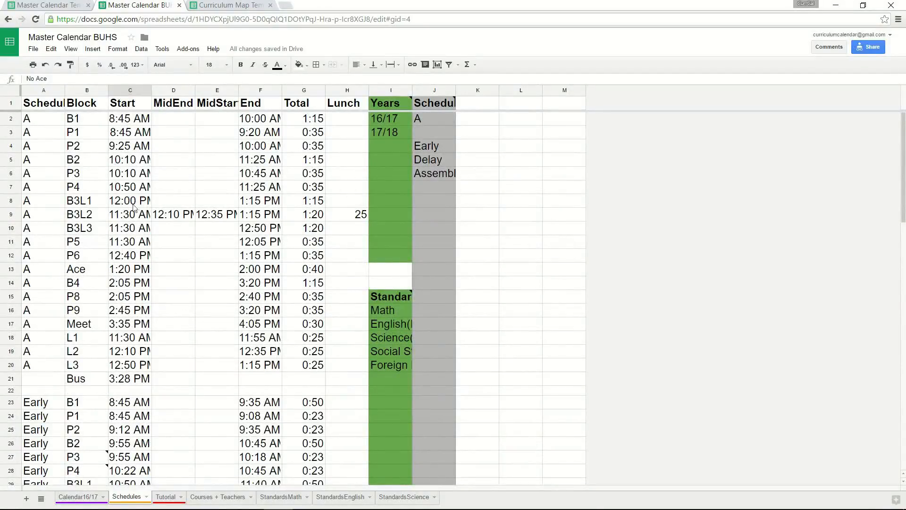
Step: Examine the B3L1 to B3L3 lunch blocks and the B3L2 MidEnd time in the A schedule, undoing the accidental cell move
left_click_drag(76, 202, 130, 229)
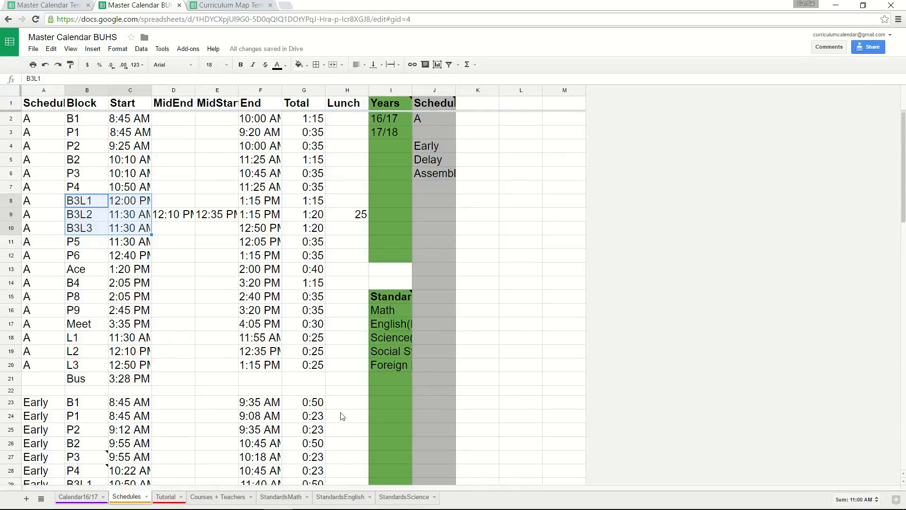
left_click_drag(66, 231, 95, 203)
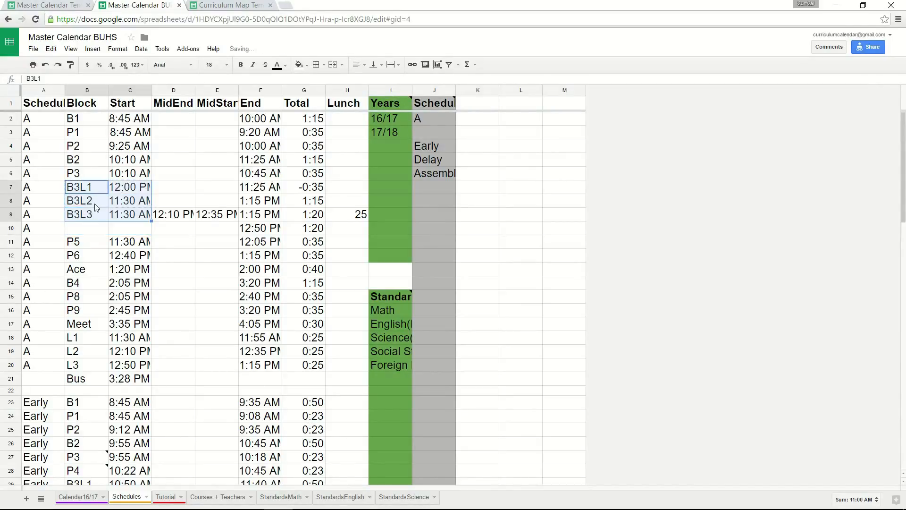
key("ctrl+z")
left_click(163, 265)
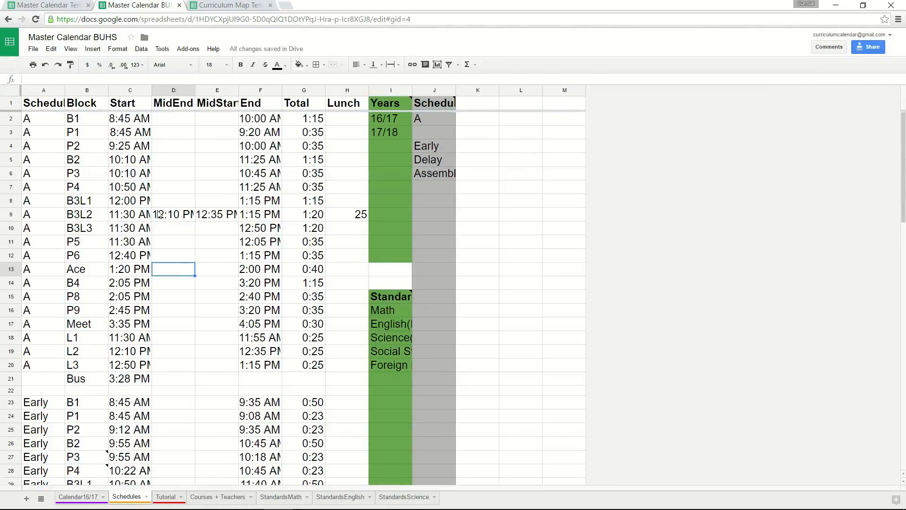
left_click(182, 217)
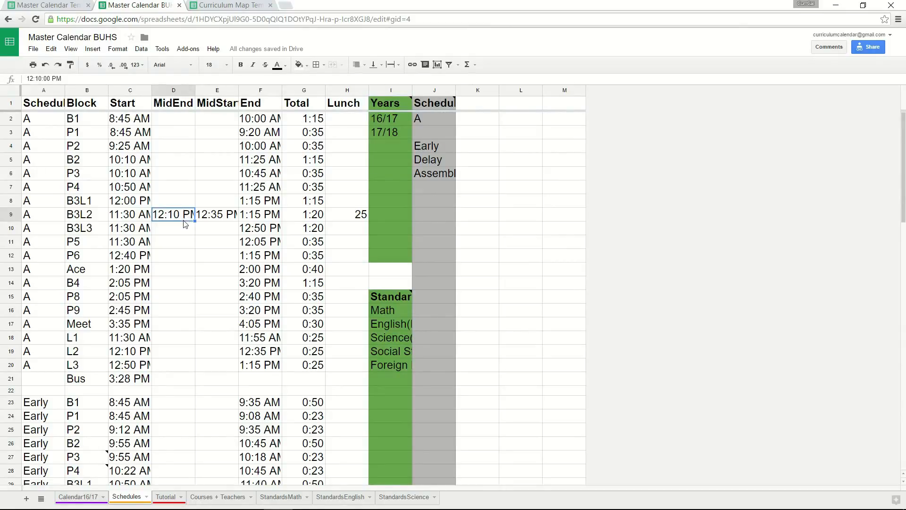
Step: Examine the MidStart time and Lunch length of B3L2 in the A schedule, and look over the Early and Delay blocks
left_click(215, 216)
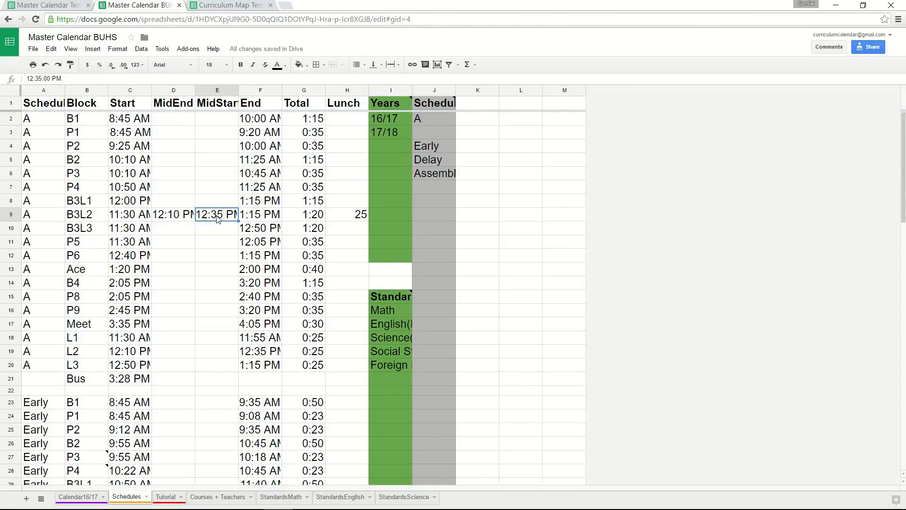
left_click(360, 220)
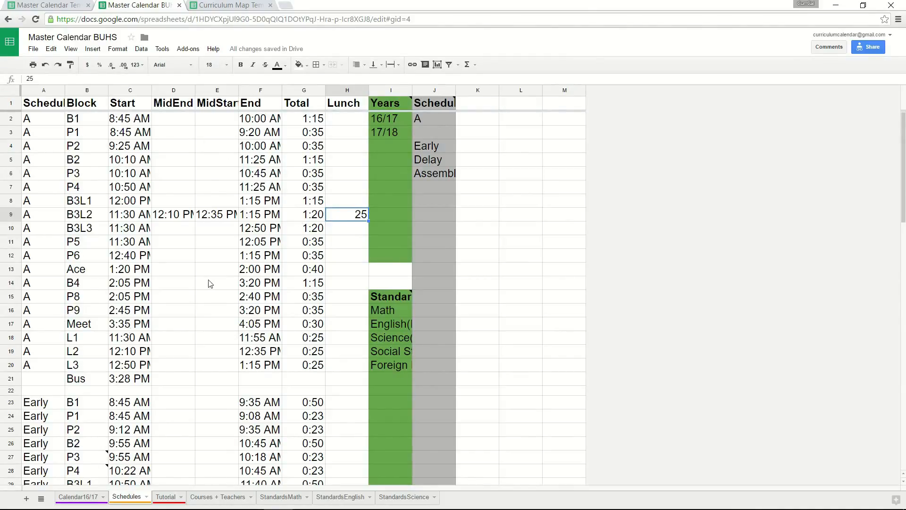
scroll(188, 299, "down", 5)
scroll(208, 401, "down", 5)
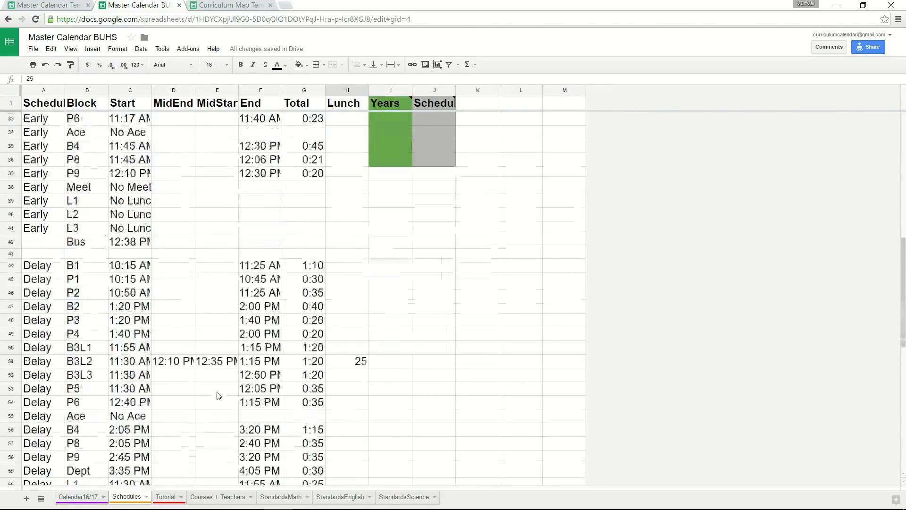
scroll(189, 387, "up", 6)
scroll(169, 384, "up", 1)
mouse_move(101, 299)
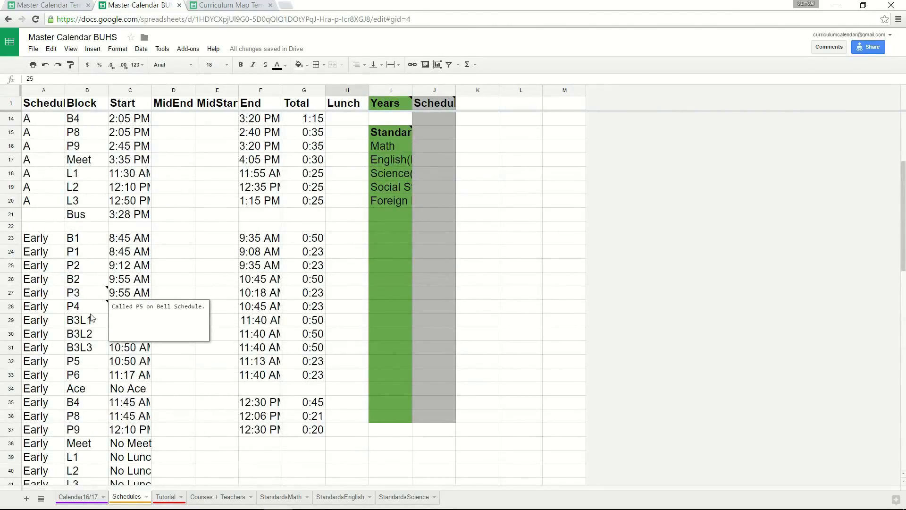
scroll(262, 293, "up", 4)
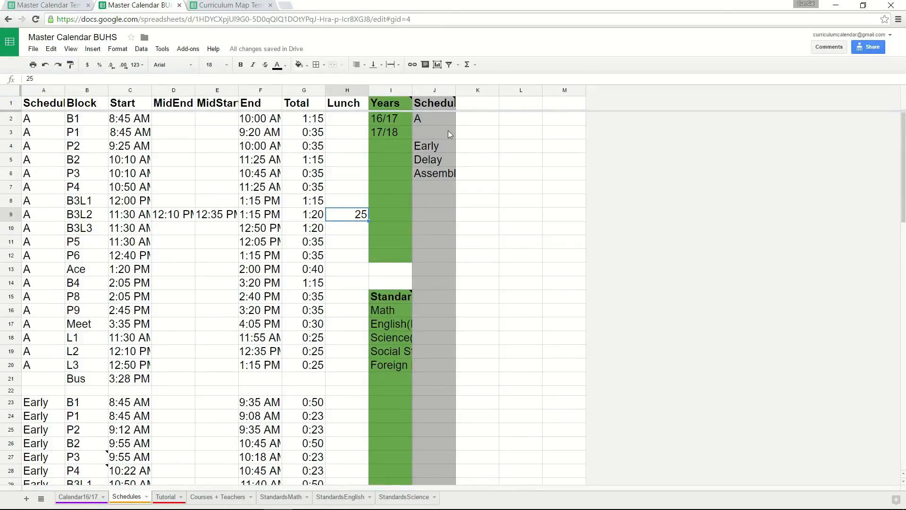
Step: Enter Field Day as a schedule name in A87 below the Assembly block and check the schedule names list in column J
left_click(439, 121)
left_click(435, 161)
left_click(436, 175)
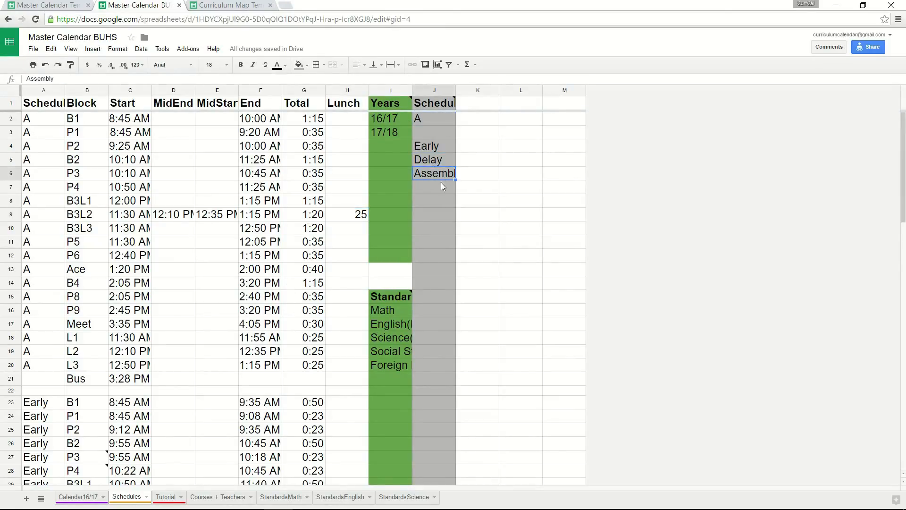
scroll(66, 410, "down", 18)
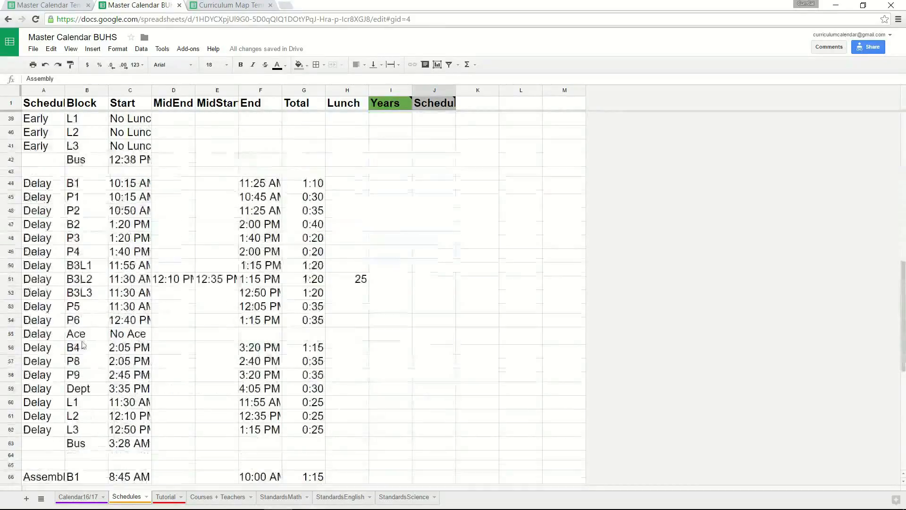
left_click(48, 430)
left_click(50, 422)
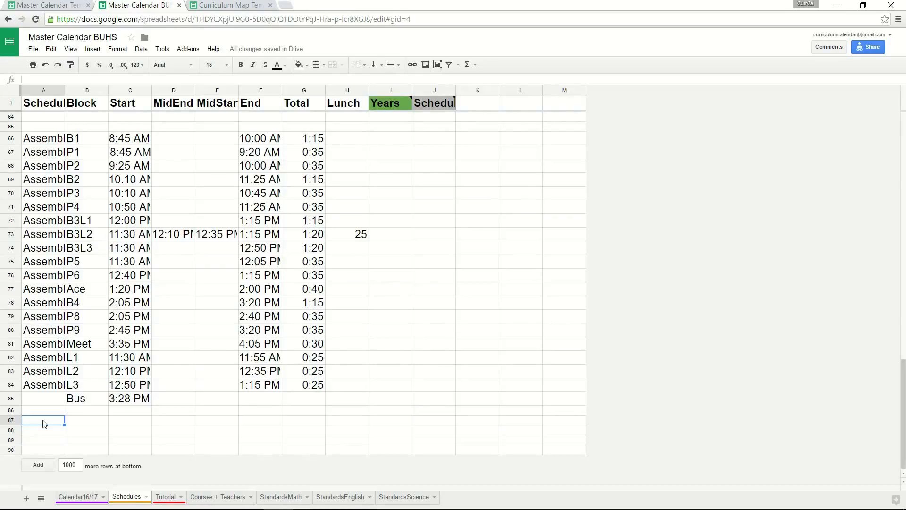
type("Field Day")
key("Return")
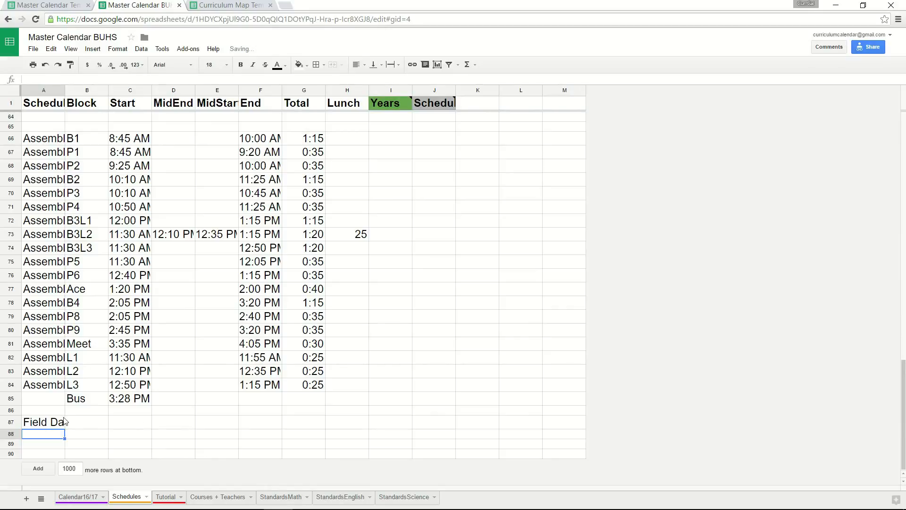
scroll(404, 277, "up", 15)
scroll(418, 198, "up", 2)
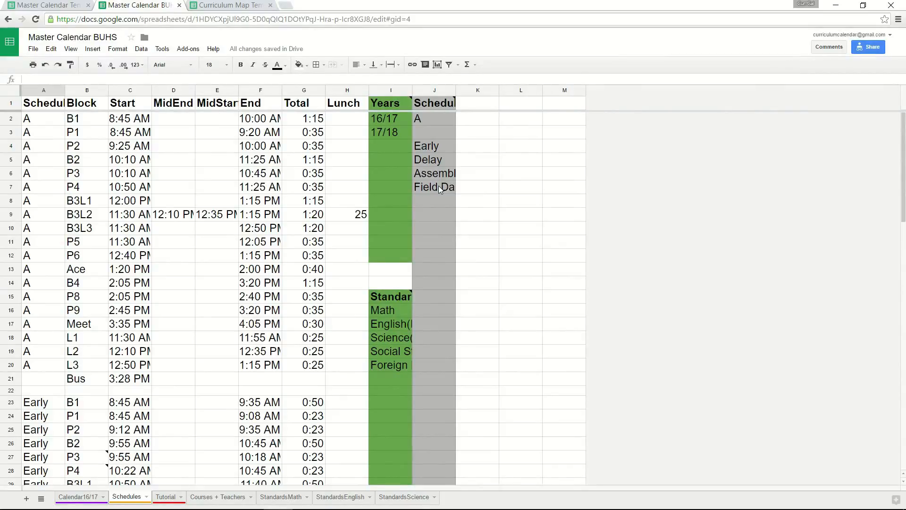
Step: Delete the Field Day entry from A87 and check the schedule names list in column J again
scroll(438, 185, "down", 20)
scroll(46, 375, "down", 1)
left_click(48, 421)
key("Delete")
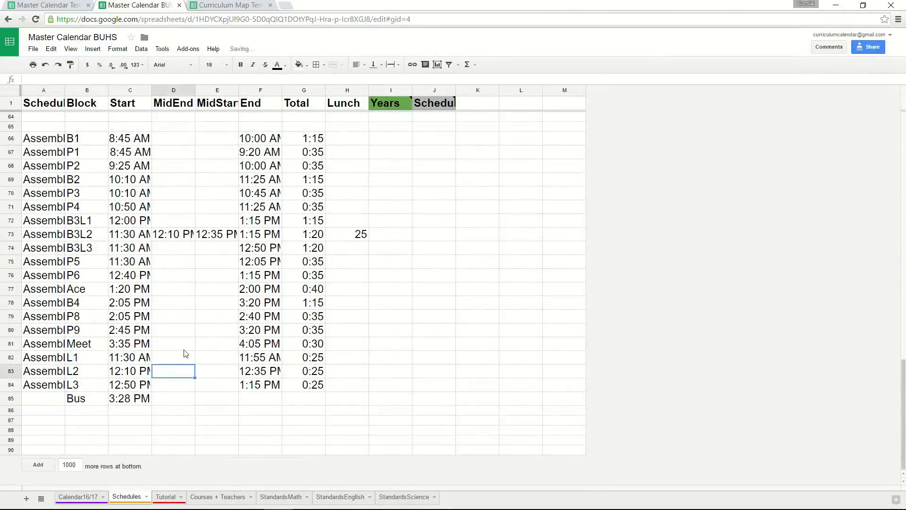
scroll(187, 351, "up", 20)
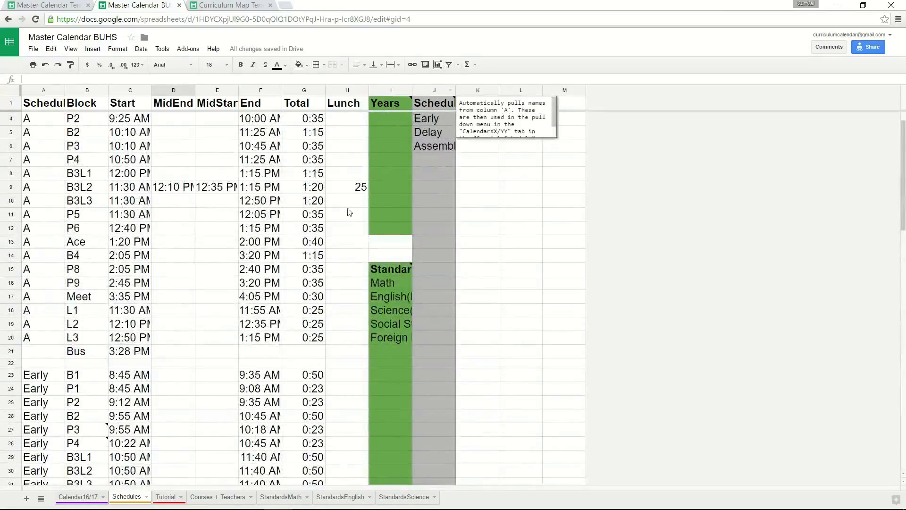
scroll(216, 257, "up", 1)
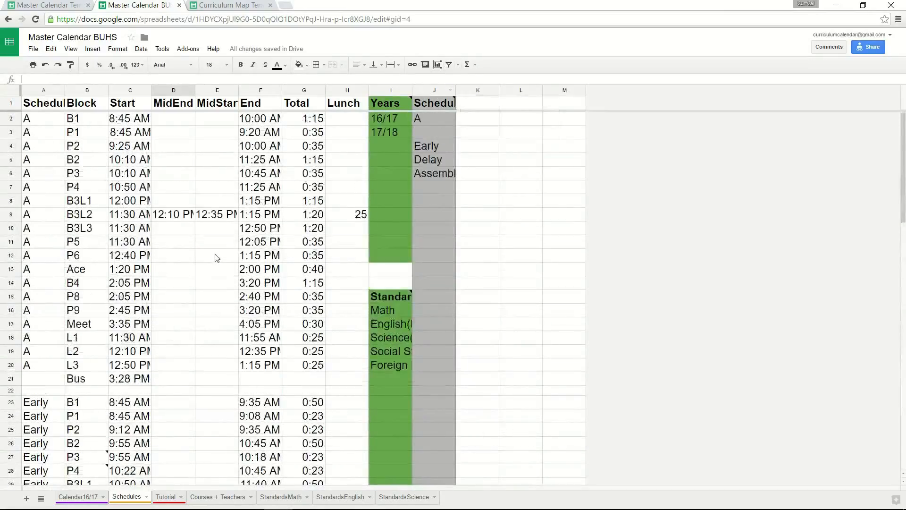
Step: Open the Calendar16/17 sheet and examine the Special Date and Special Schedule columns, including the schedule choices available for 11/9/2016
left_click(90, 498)
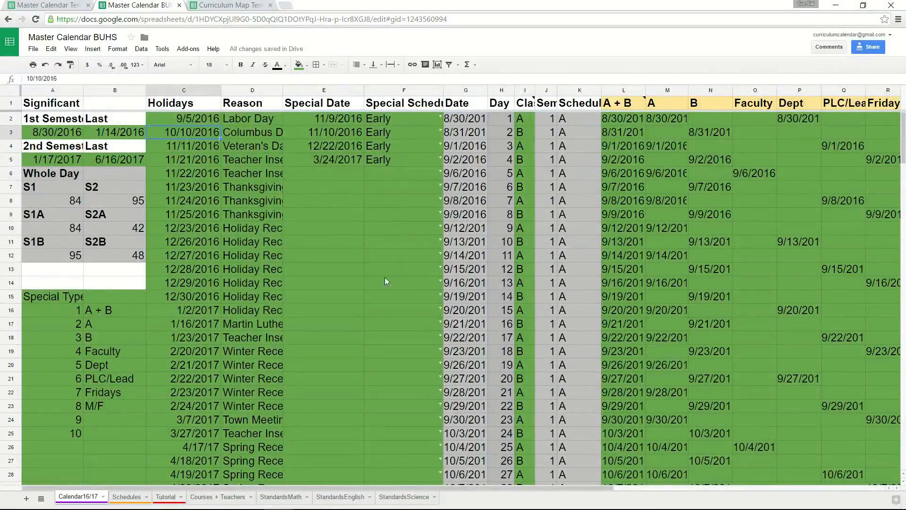
left_click(326, 119)
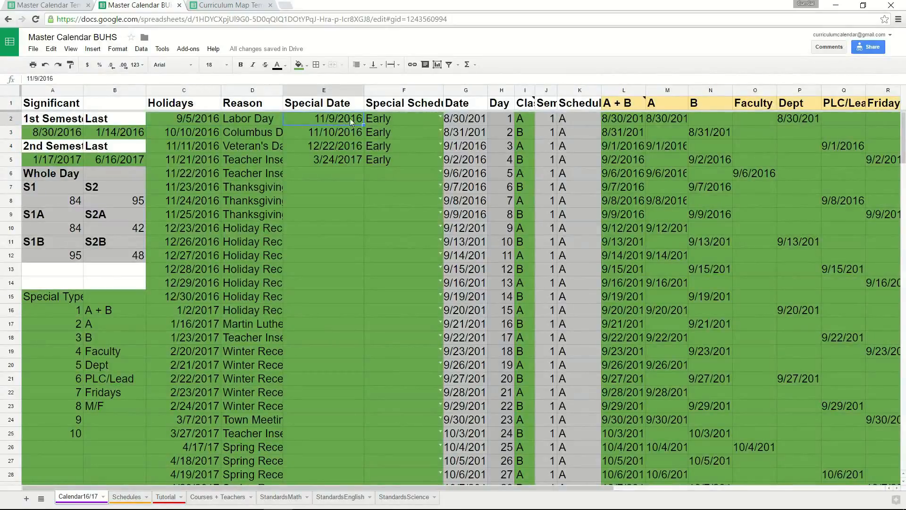
left_click(440, 118)
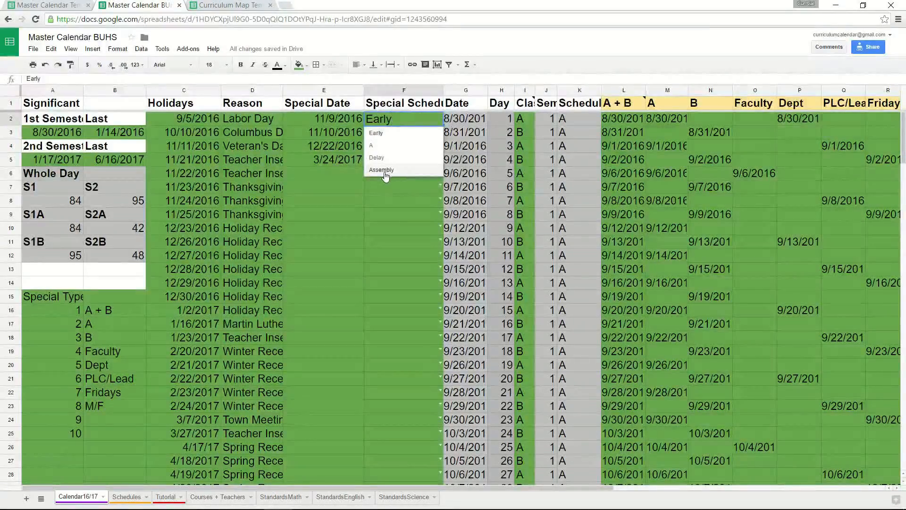
key("Escape")
left_click_drag(344, 104, 375, 104)
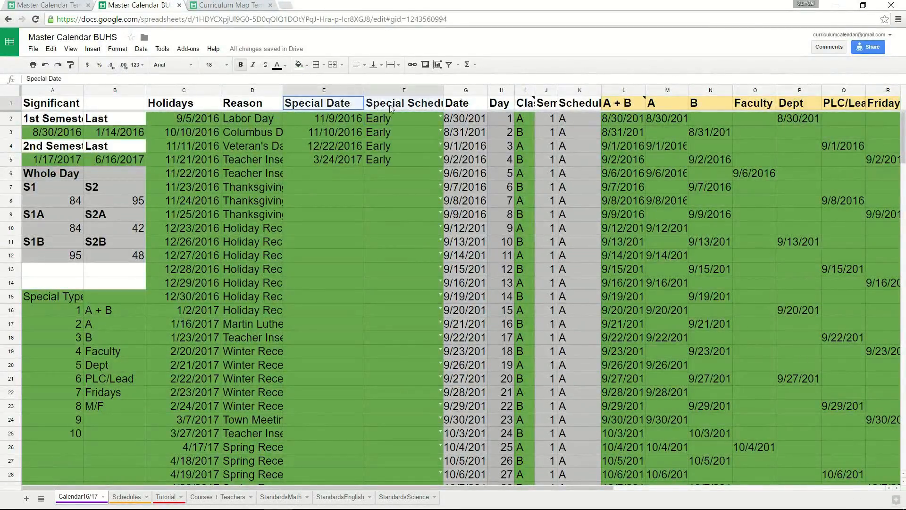
left_click(327, 90)
left_click(391, 90)
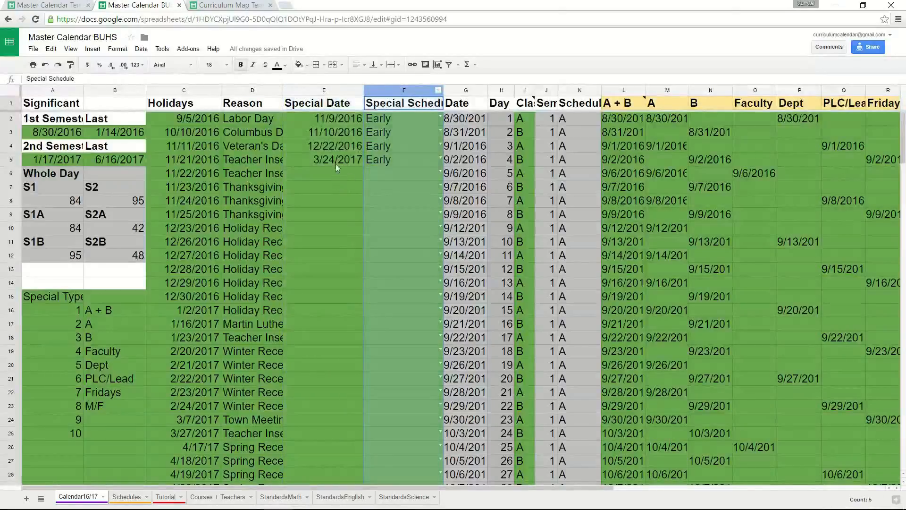
Step: Add the special date 4/16/2017 in E6 and assign it the Assembly schedule
left_click(335, 177)
type("4")
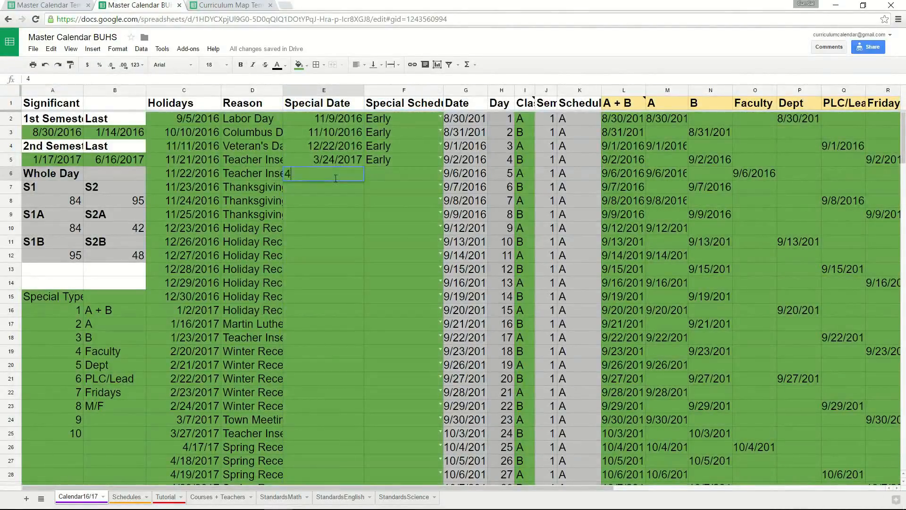
type("/16/2017")
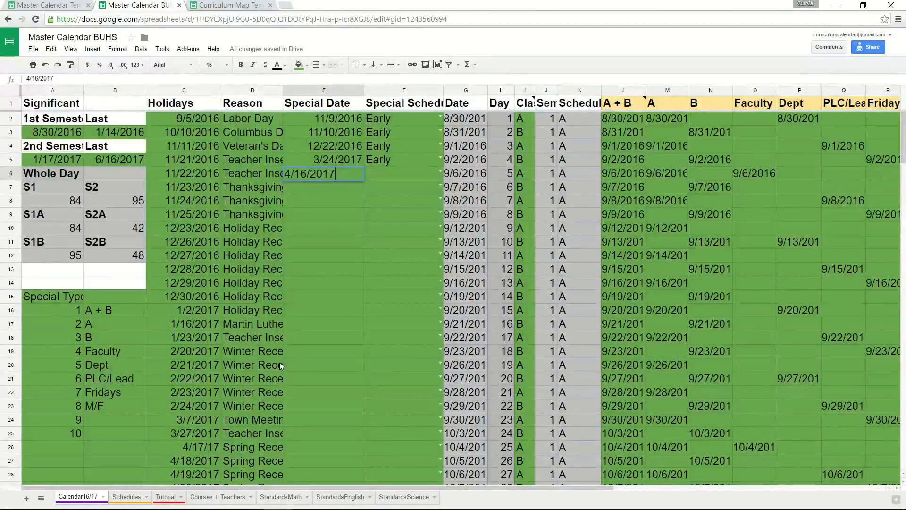
key("Return")
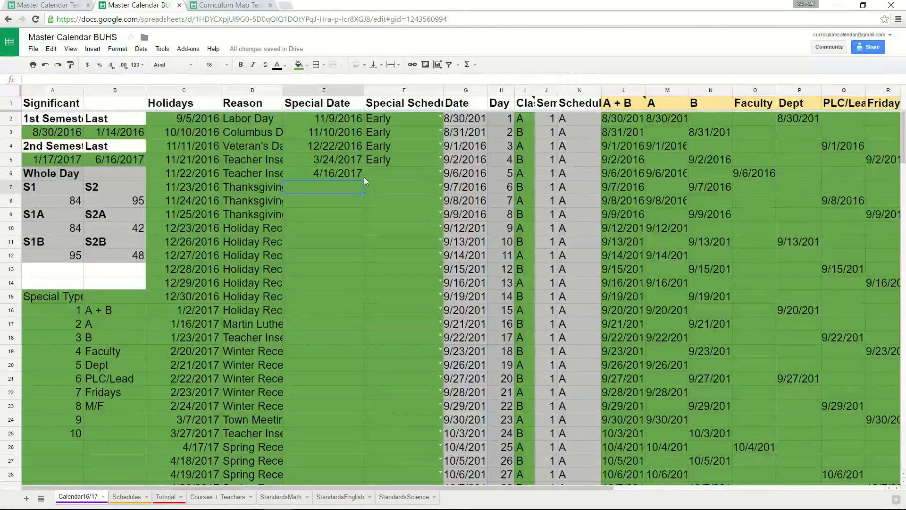
left_click(440, 170)
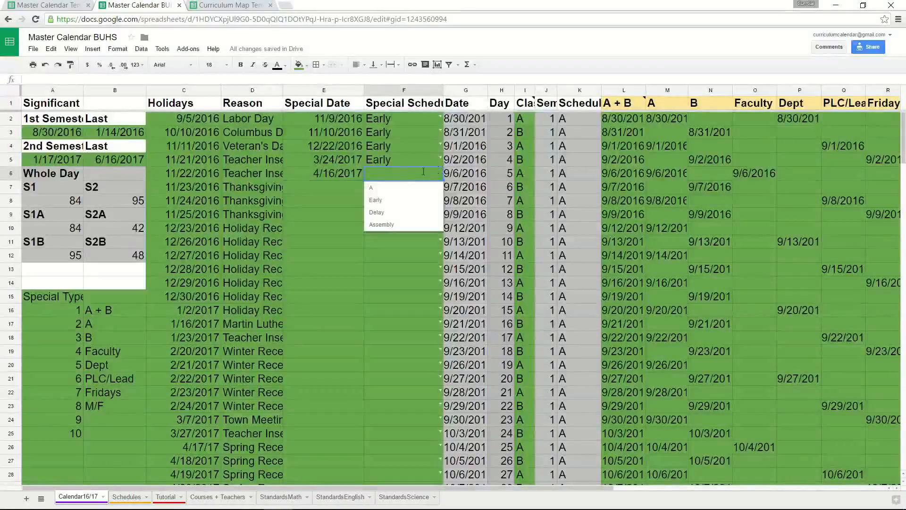
left_click(386, 225)
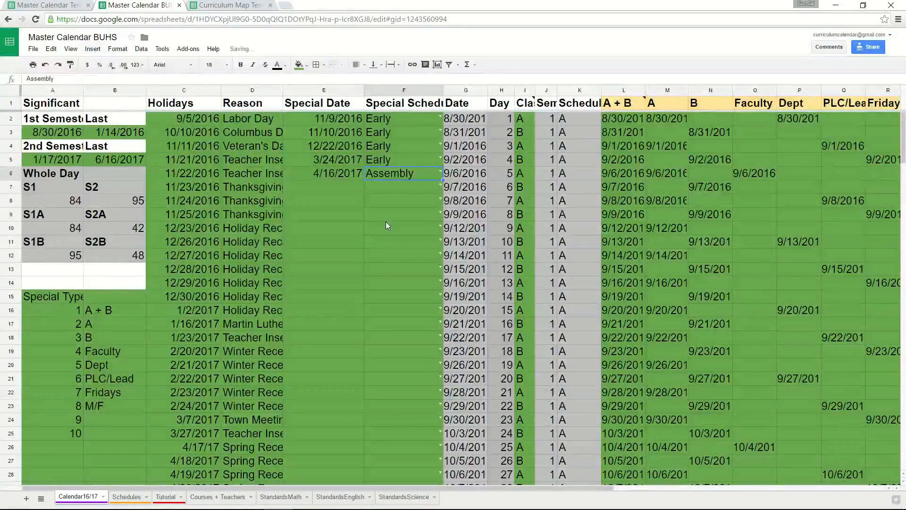
Step: Look through the calendar's April 2017 dates and change the special date in E6 to 9/9/2016
scroll(364, 165, "down", 20)
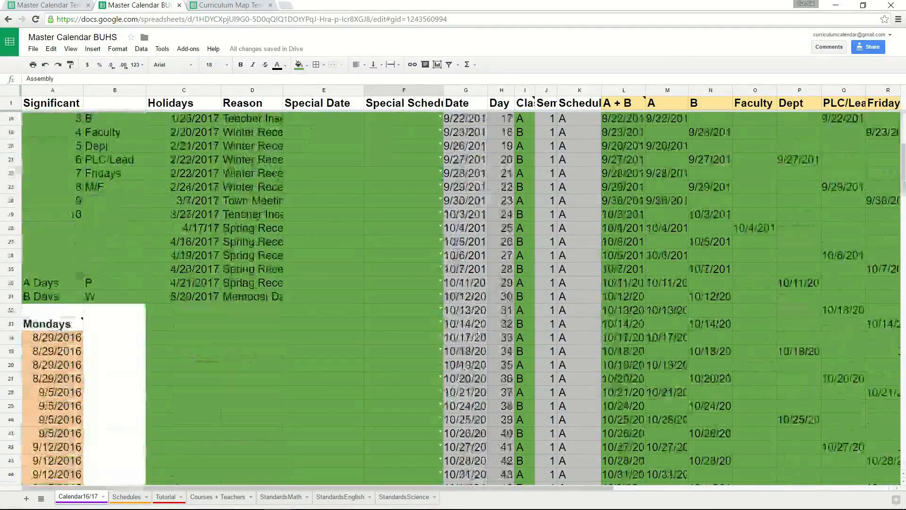
scroll(461, 367, "down", 15)
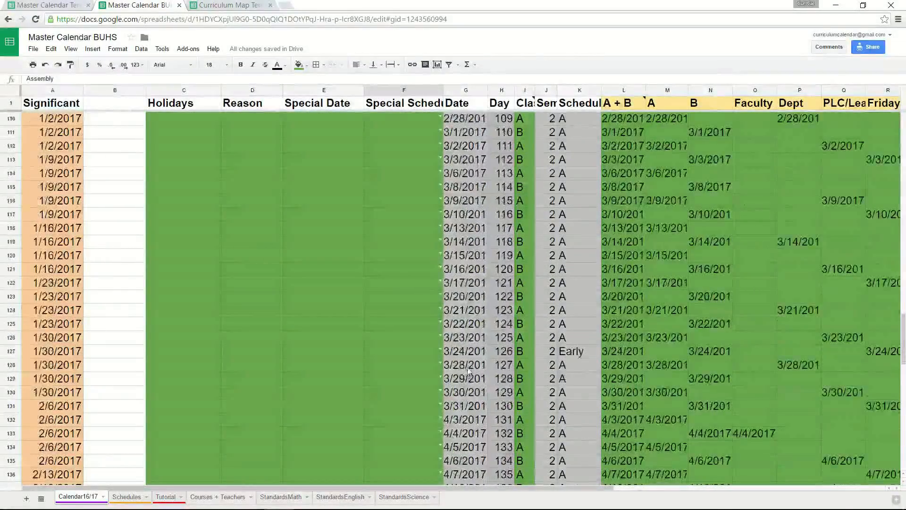
scroll(503, 392, "down", 2)
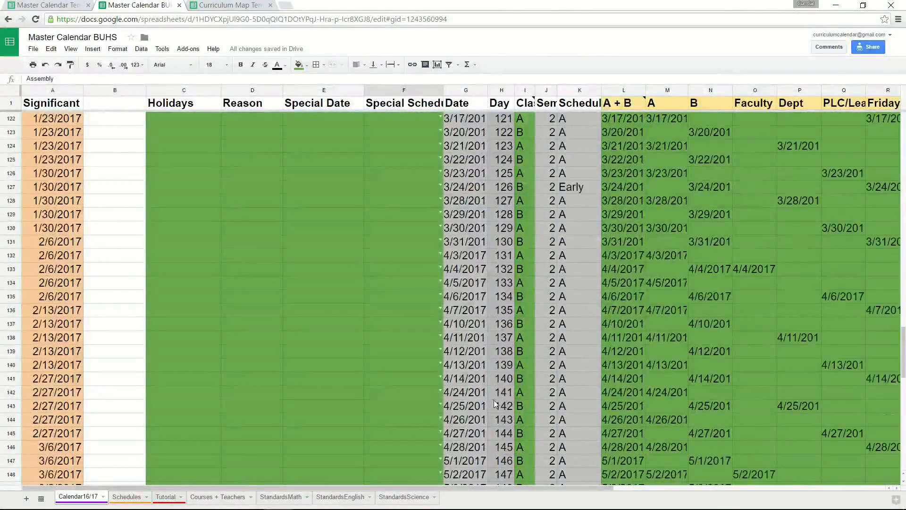
scroll(384, 357, "up", 18)
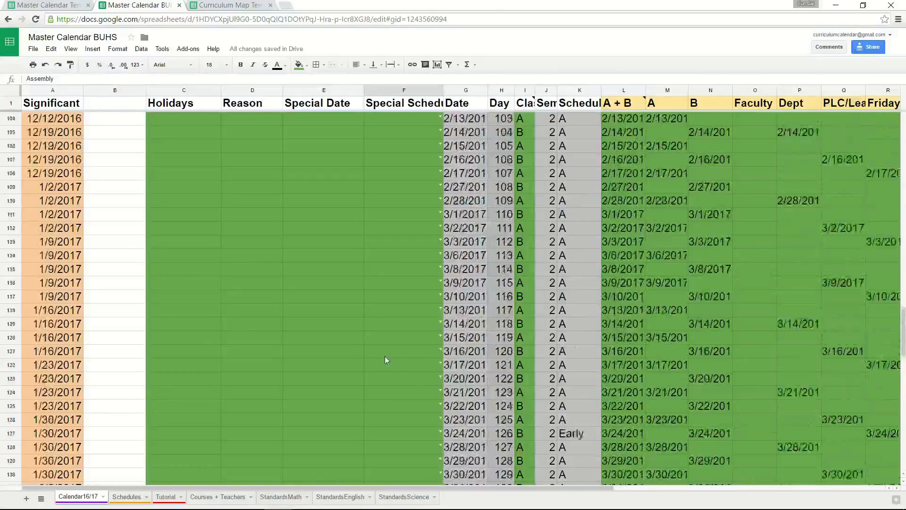
scroll(366, 362, "up", 20)
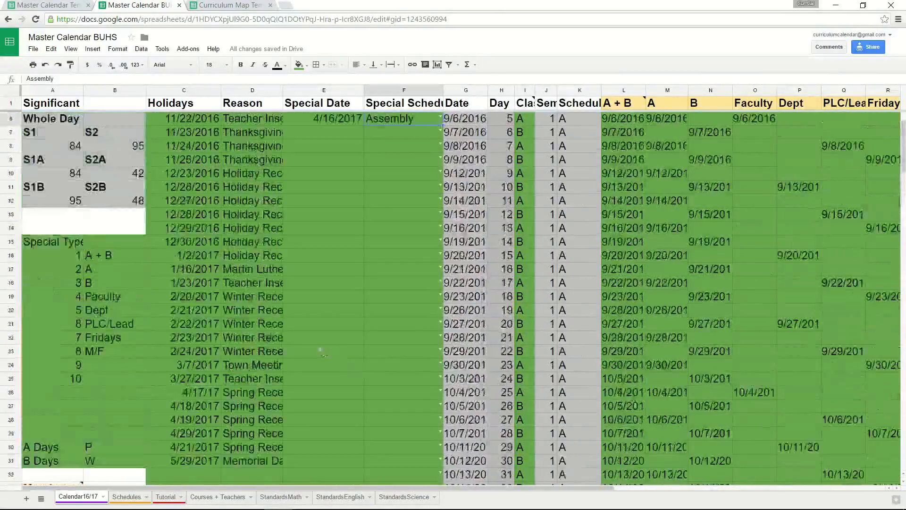
left_click(335, 171)
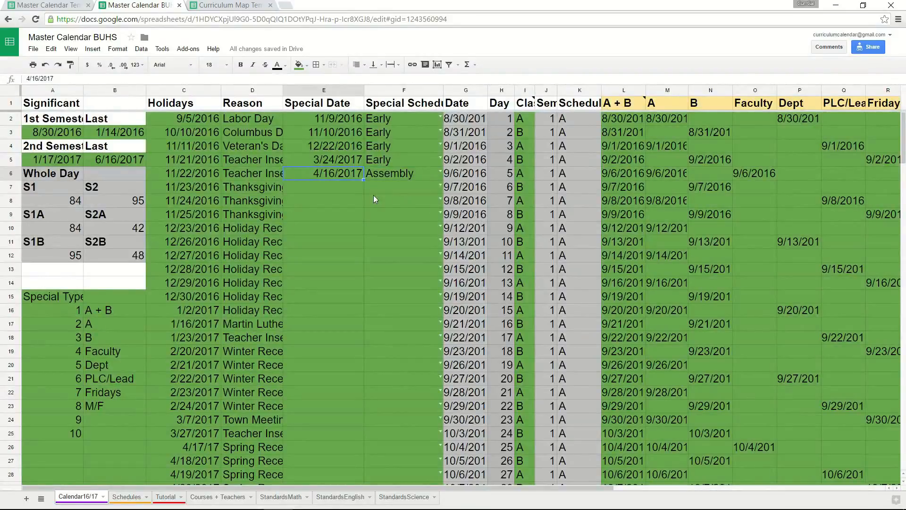
type("9/9/2016")
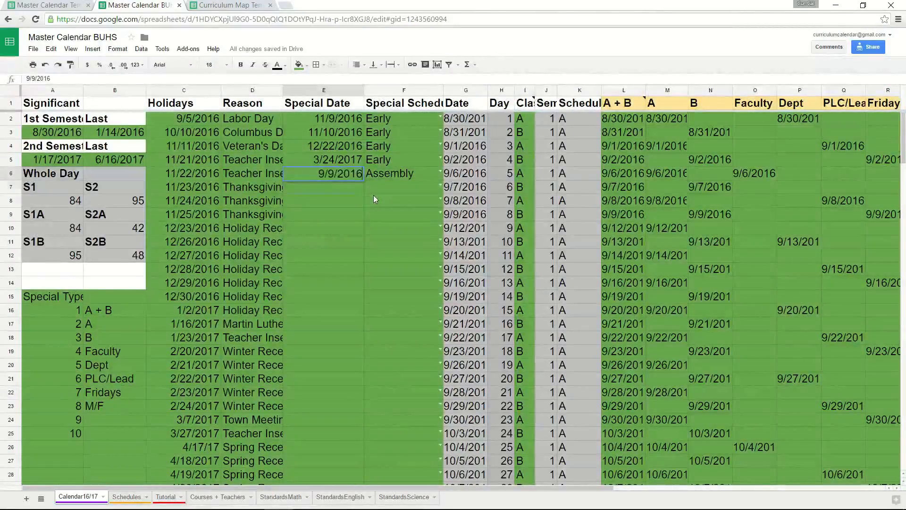
key("Return")
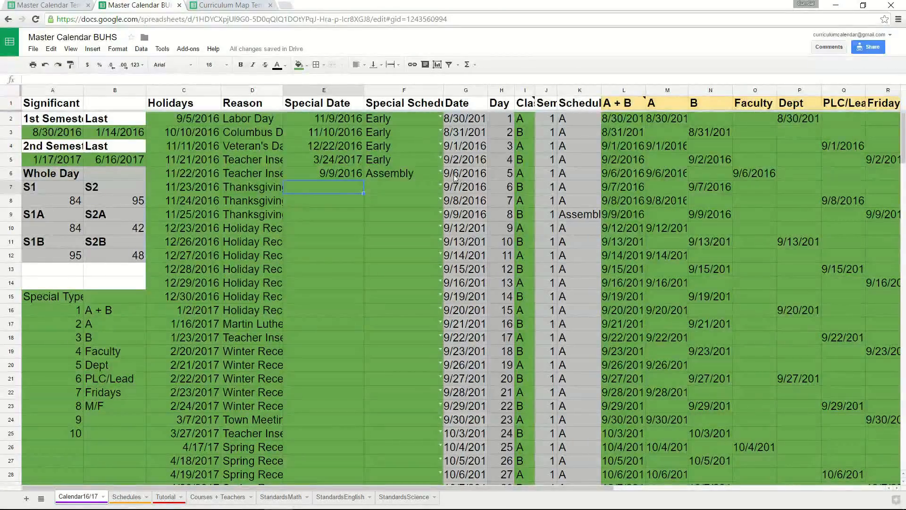
Step: Switch the special schedule in F6 to Early and then to A
left_click(439, 171)
left_click(409, 212)
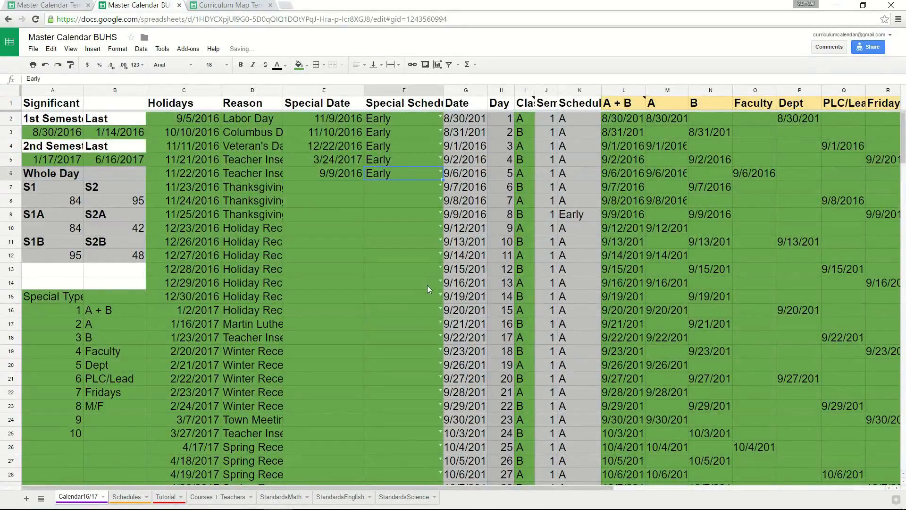
left_click(440, 171)
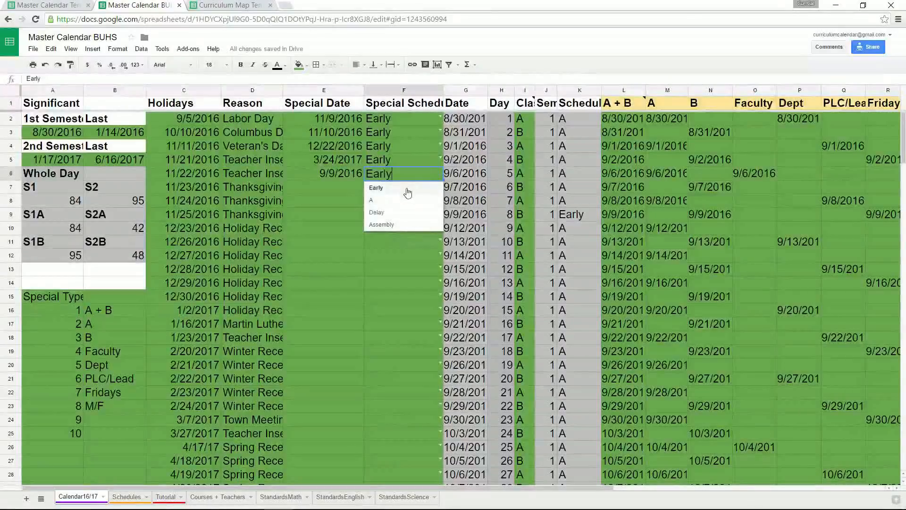
left_click(396, 200)
Step: Clear the special date in E6 and its special schedule in F6
left_click(350, 175)
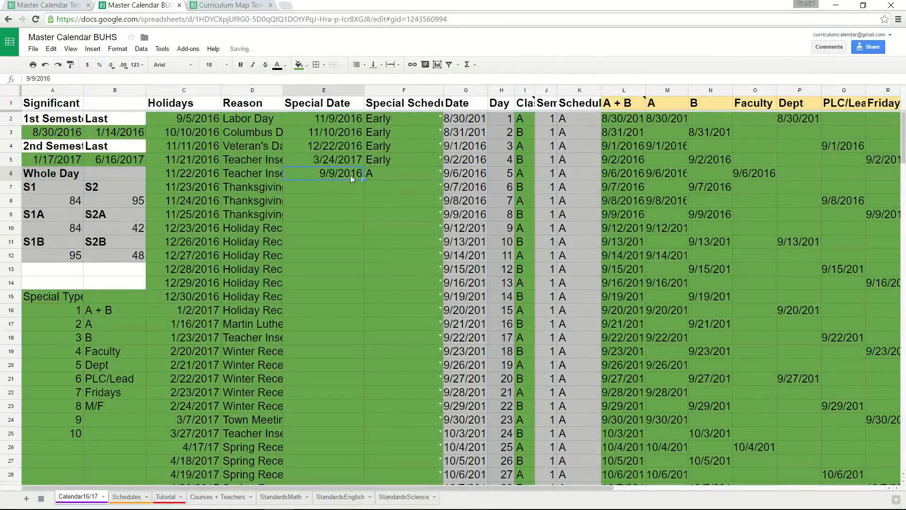
key("Delete")
key("Right")
key("Delete")
key("Down")
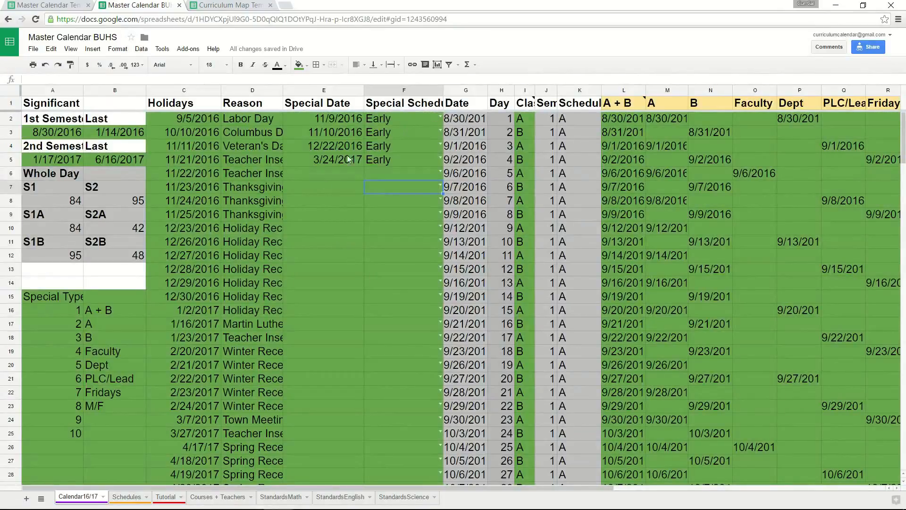
Step: Review the Standards subject list and the Years entries on the Schedules sheet of Master Calendar BUHS
left_click(126, 497)
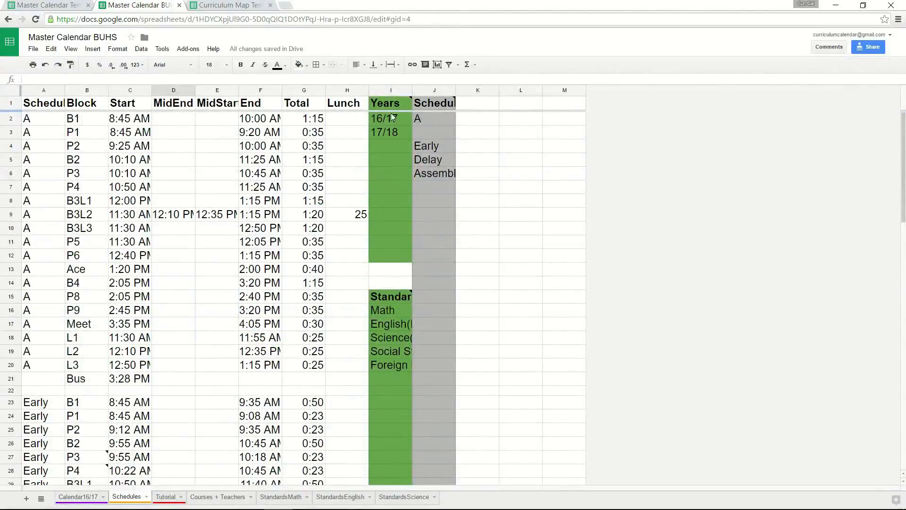
left_click_drag(396, 310, 394, 390)
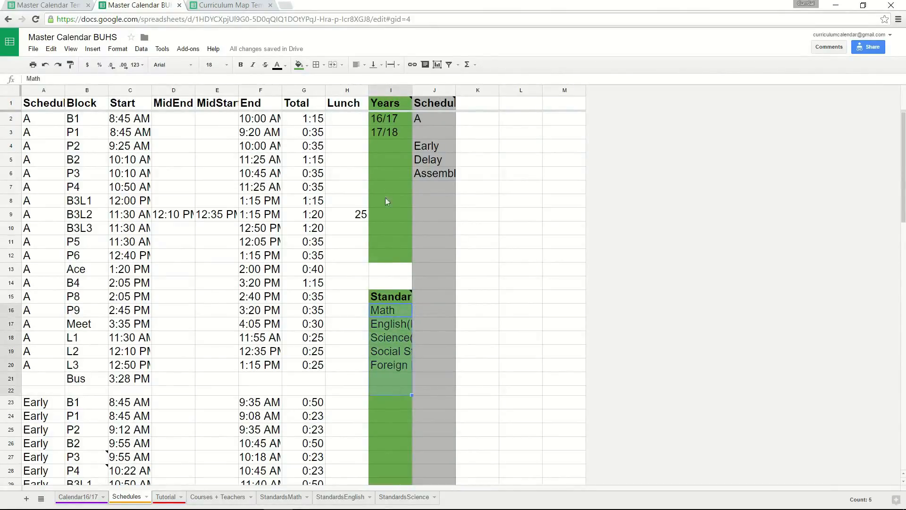
left_click(384, 158)
left_click(394, 123)
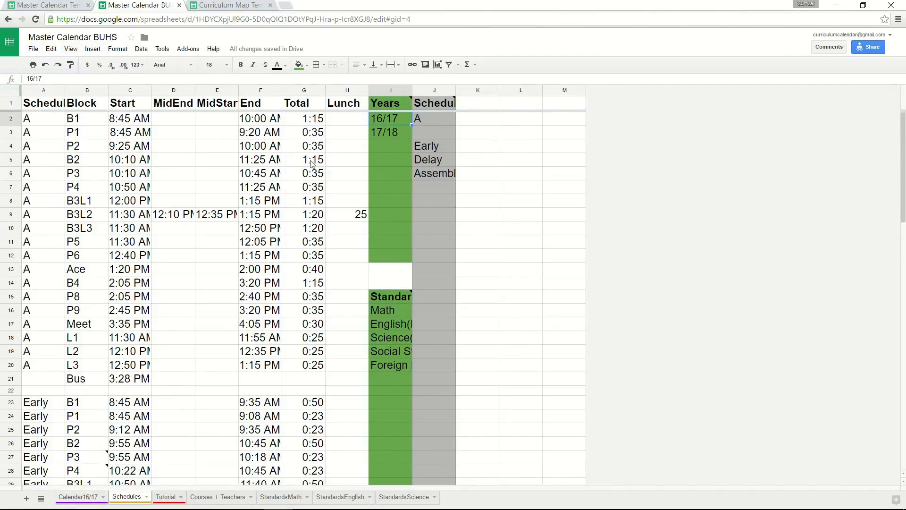
left_click(399, 135)
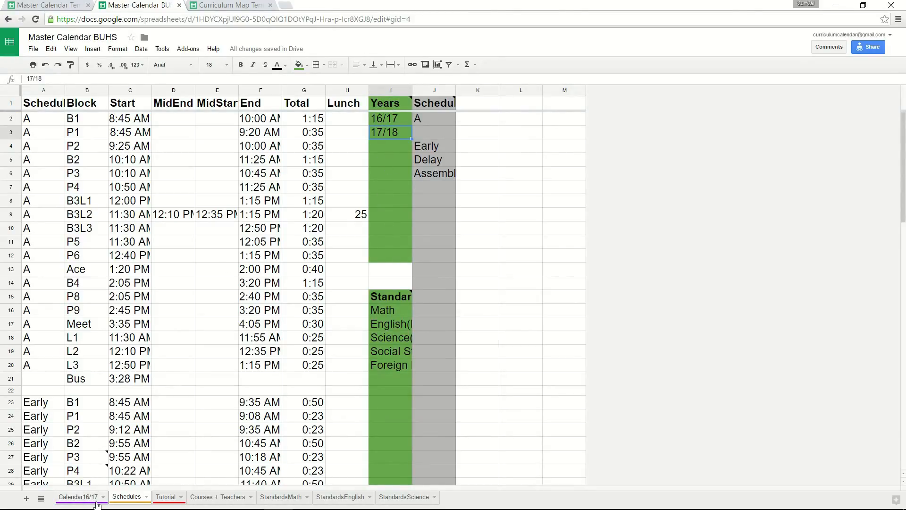
left_click(378, 147)
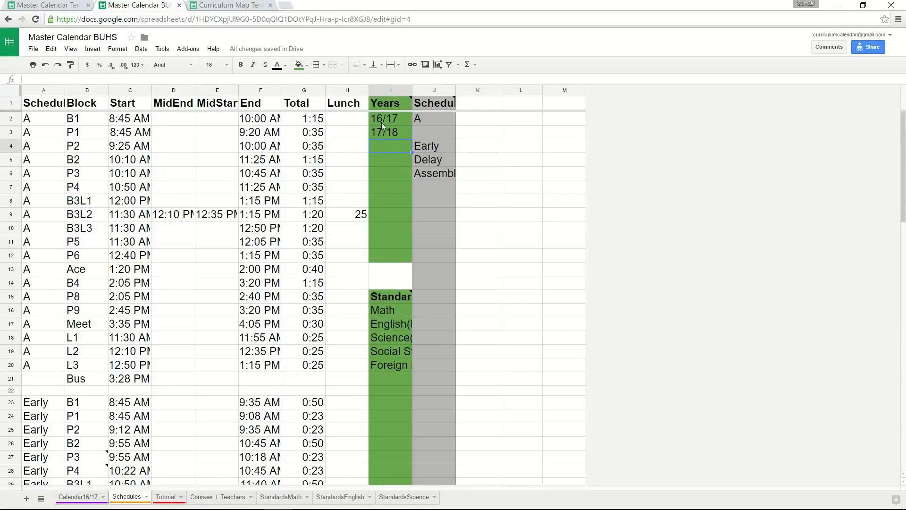
Step: Switch to the Curriculum Map Template and view the available Year choices on its Setup sheet
left_click(228, 6)
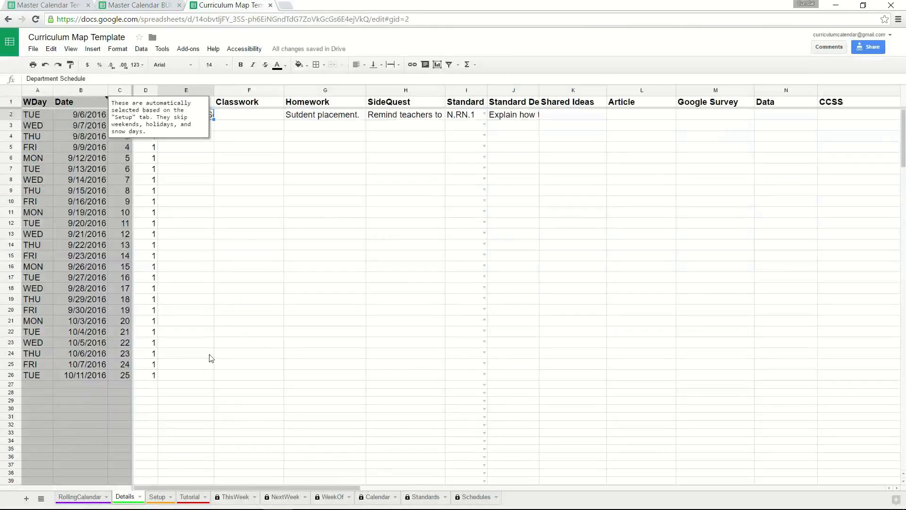
left_click(158, 497)
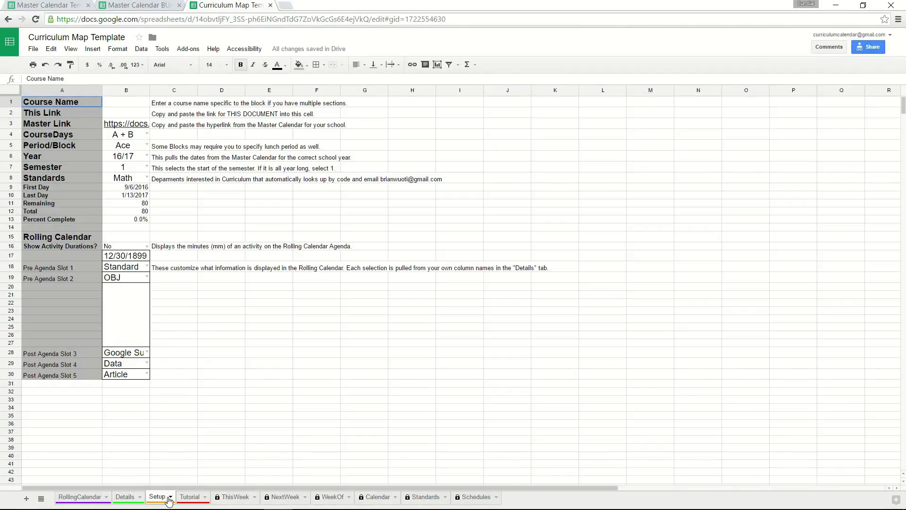
double_click(143, 159)
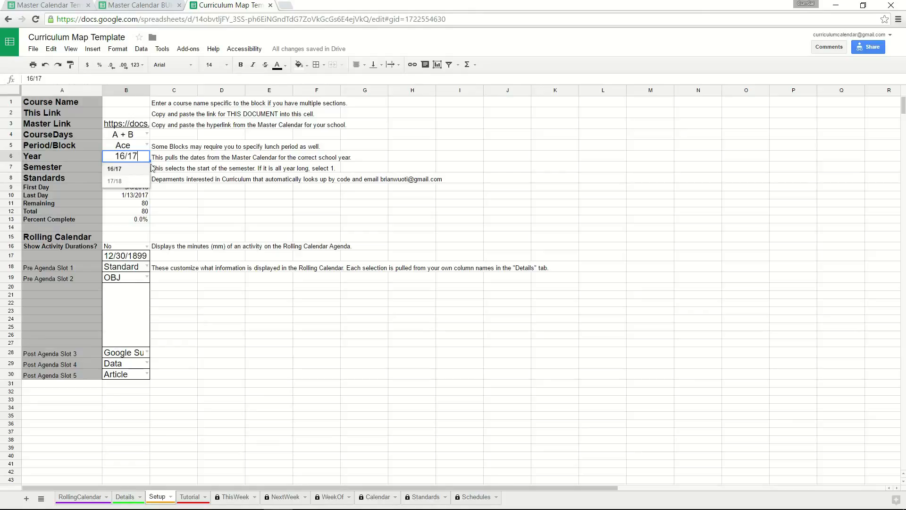
key("Escape")
Step: Return to Master Calendar BUHS and delete the 17/18 entry from the Years list on the Schedules sheet
left_click(165, 5)
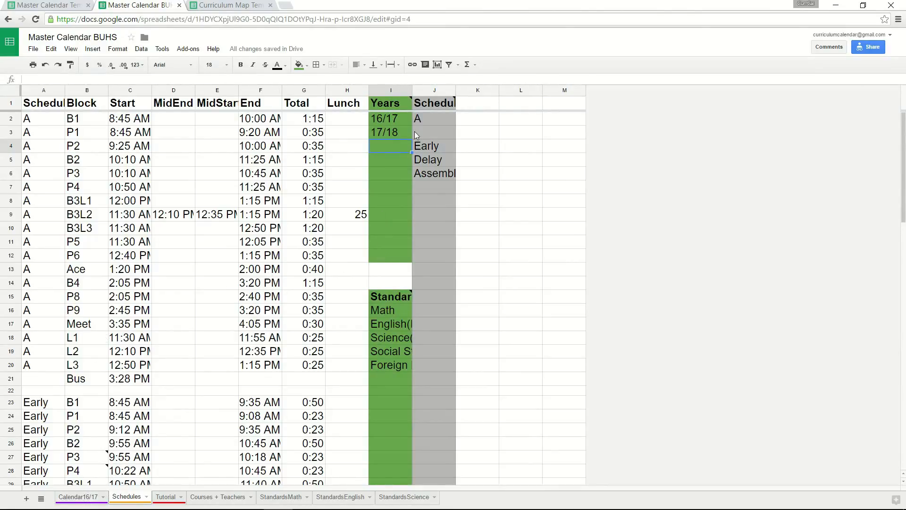
left_click(399, 135)
key("BackSpace")
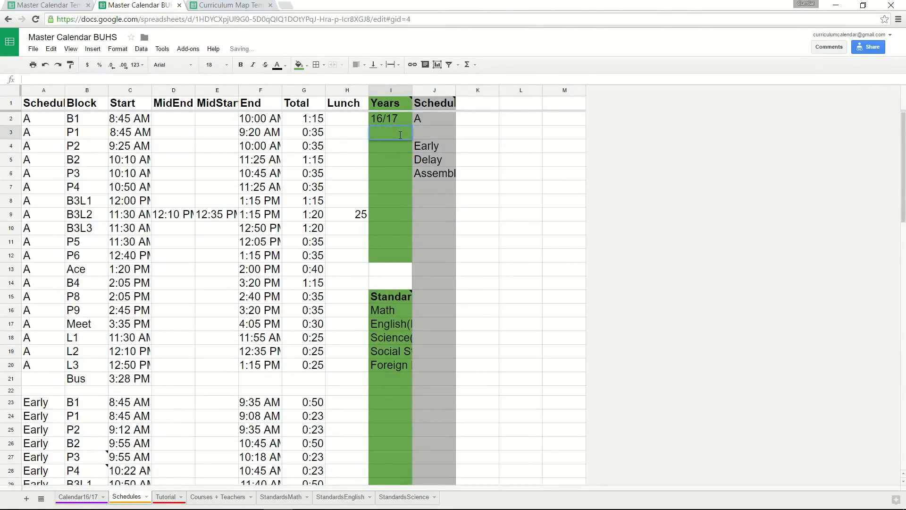
left_click(400, 160)
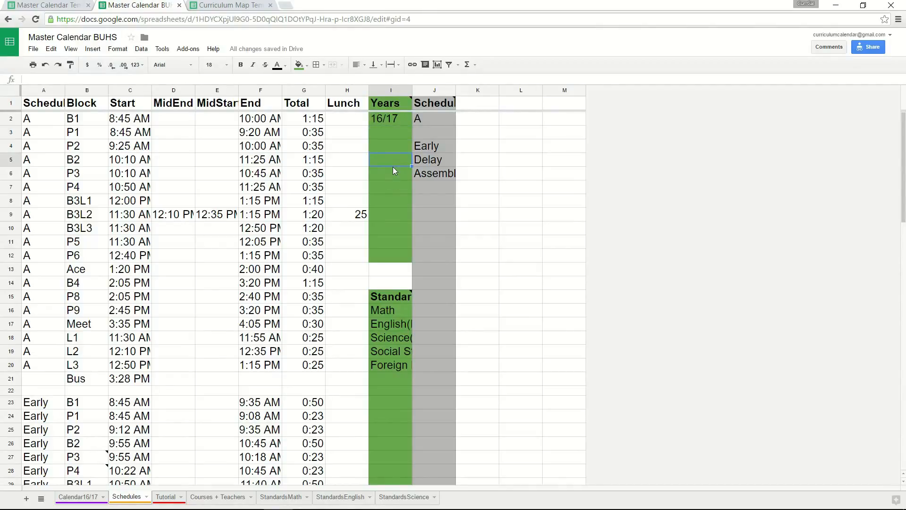
Step: Switch the Year on the Curriculum Map Template's Setup sheet to 17/18 and back to 16/17
left_click(192, 4)
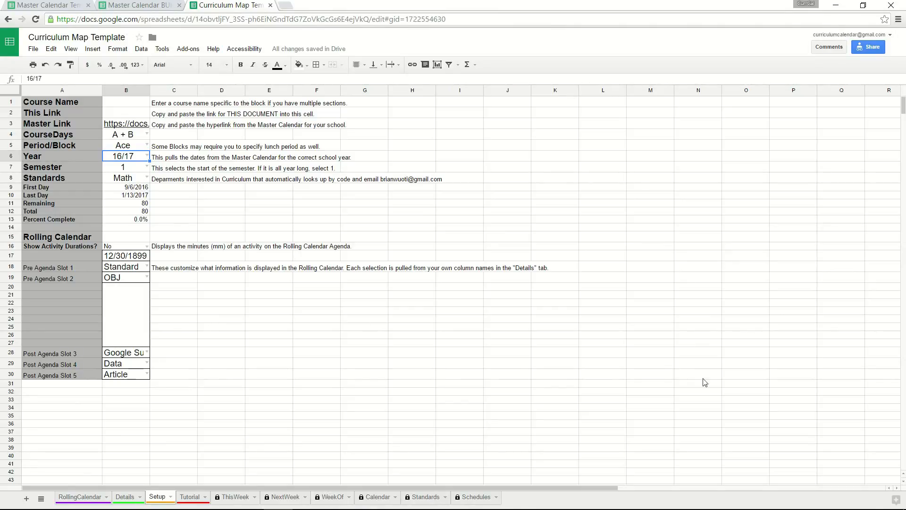
left_click_drag(149, 160, 148, 169)
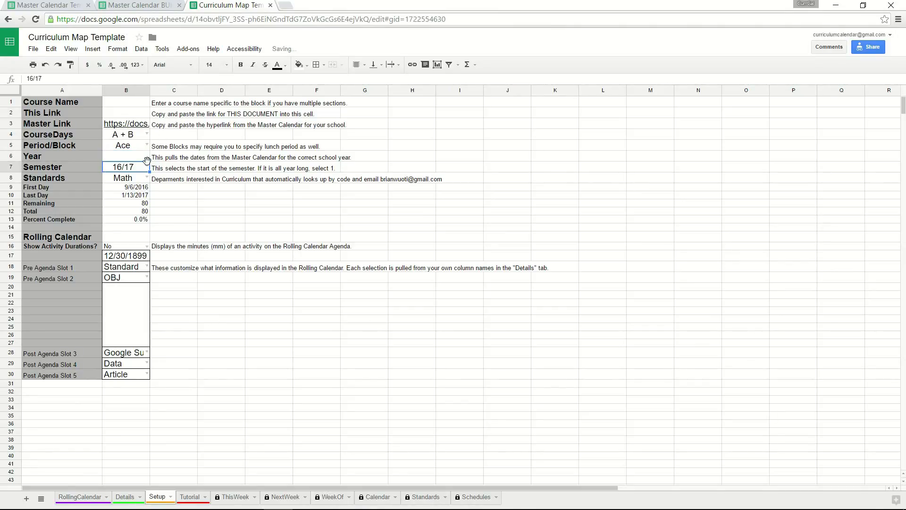
key("ctrl+z")
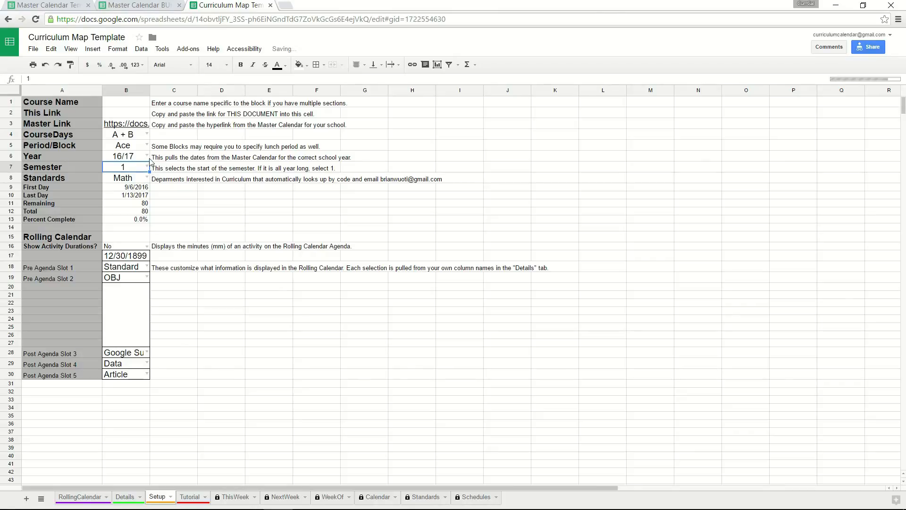
left_click(148, 155)
key("Return")
left_click(188, 158)
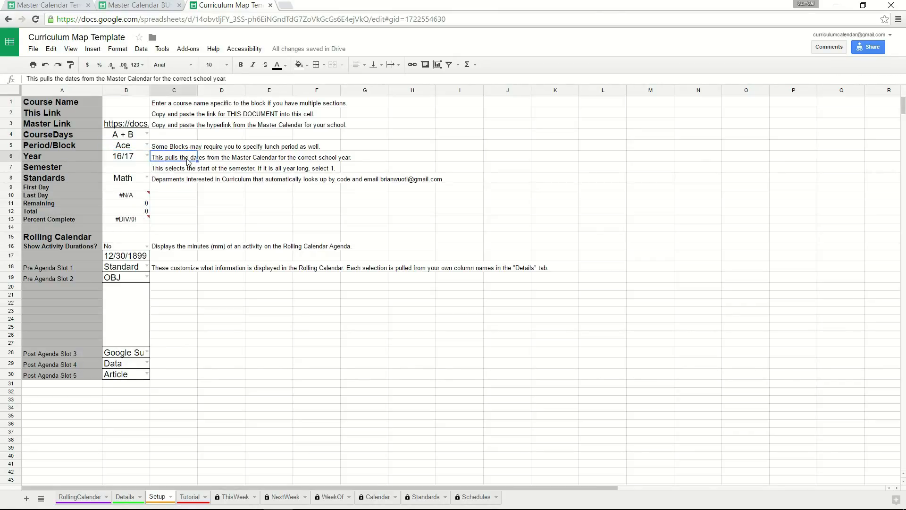
left_click(146, 156)
left_click(125, 183)
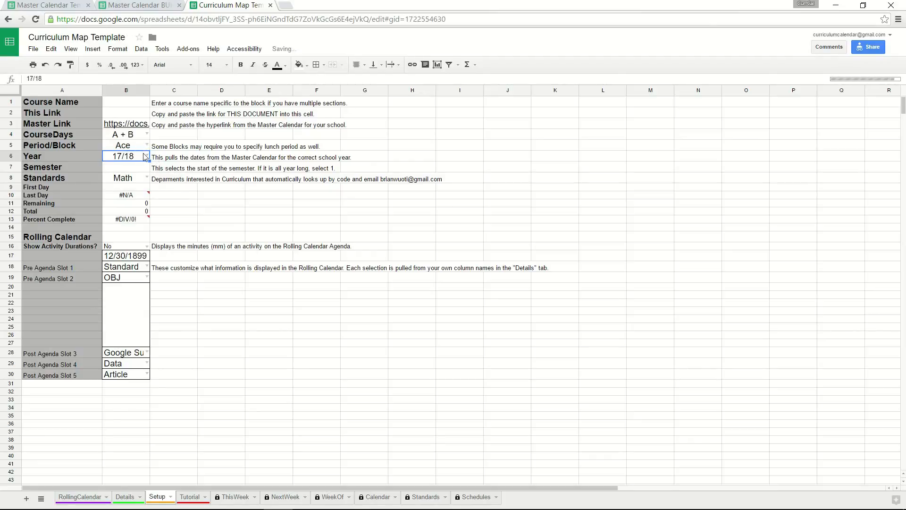
left_click(147, 158)
left_click(126, 172)
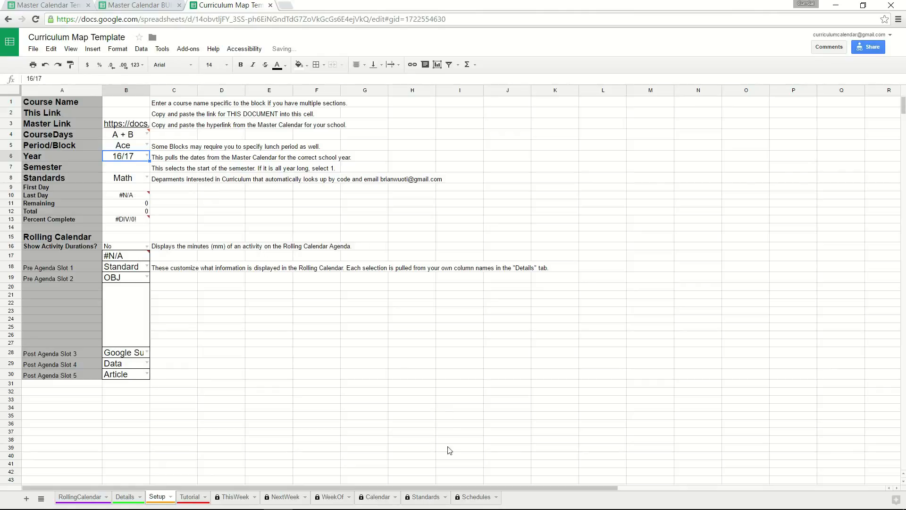
Step: Inspect the imported Calendar and Schedules sheets of the Curriculum Map Template and reload the spreadsheet
left_click(379, 497)
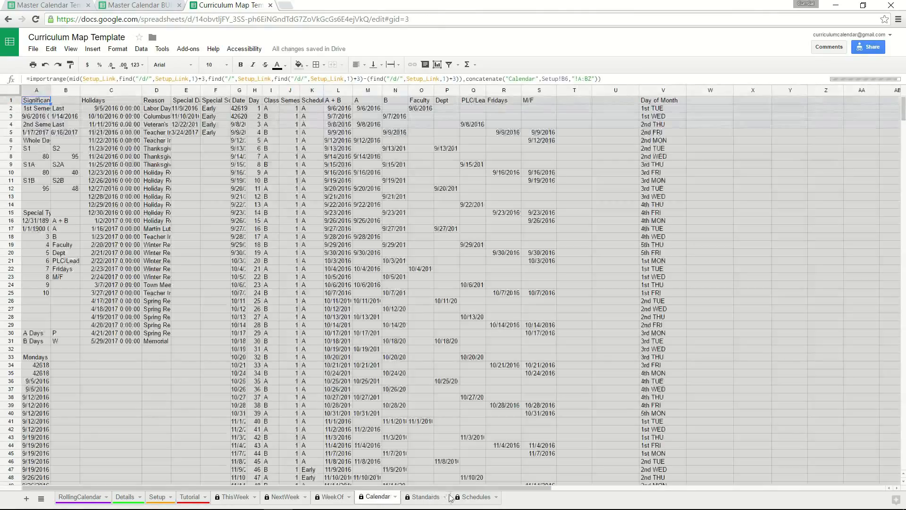
left_click(476, 497)
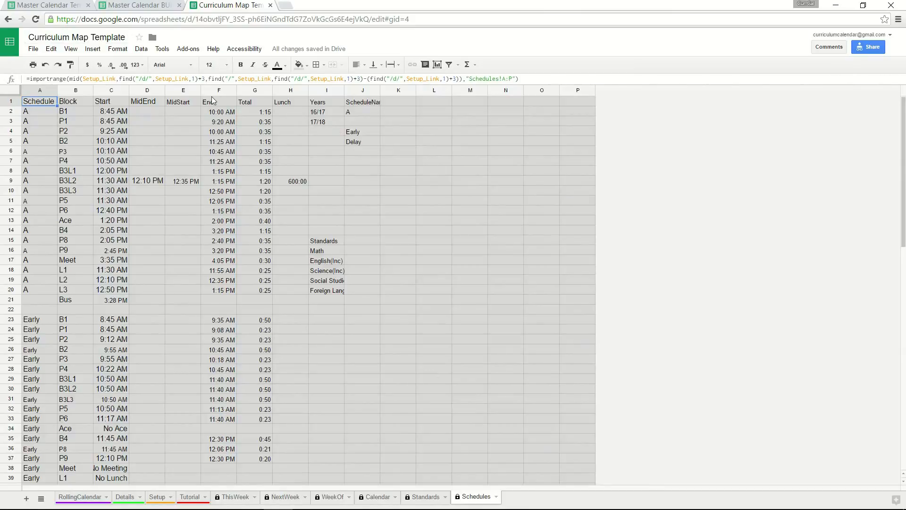
left_click(35, 19)
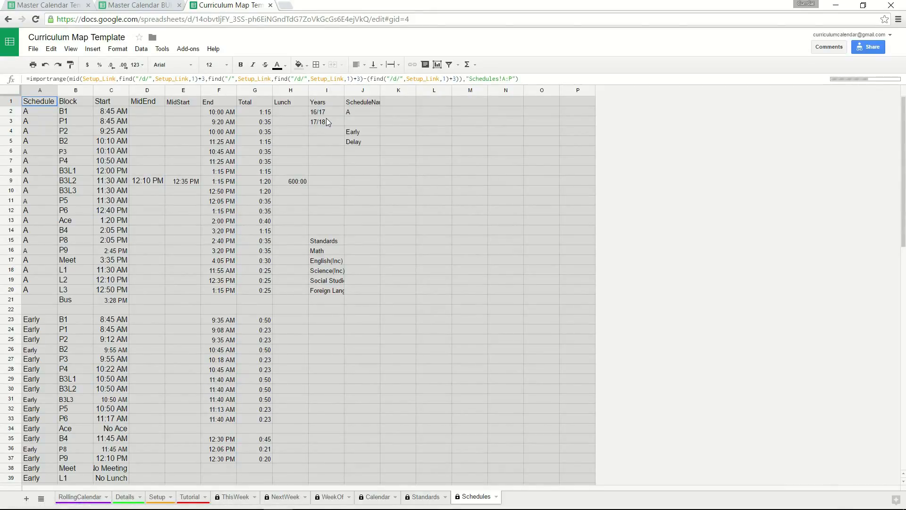
Step: Check the Master Calendar Template and the BUHS Years list against the Curriculum Map Template's imported schedules and Setup sheet
left_click(60, 6)
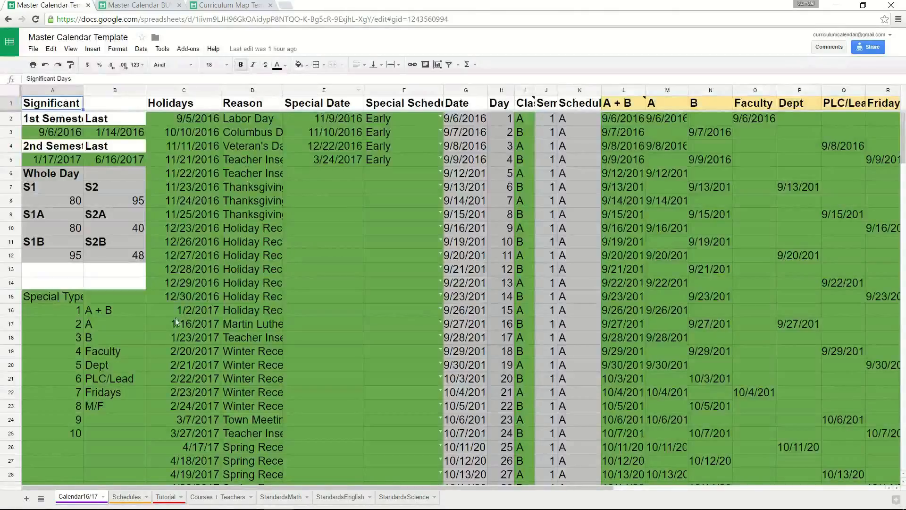
left_click(136, 5)
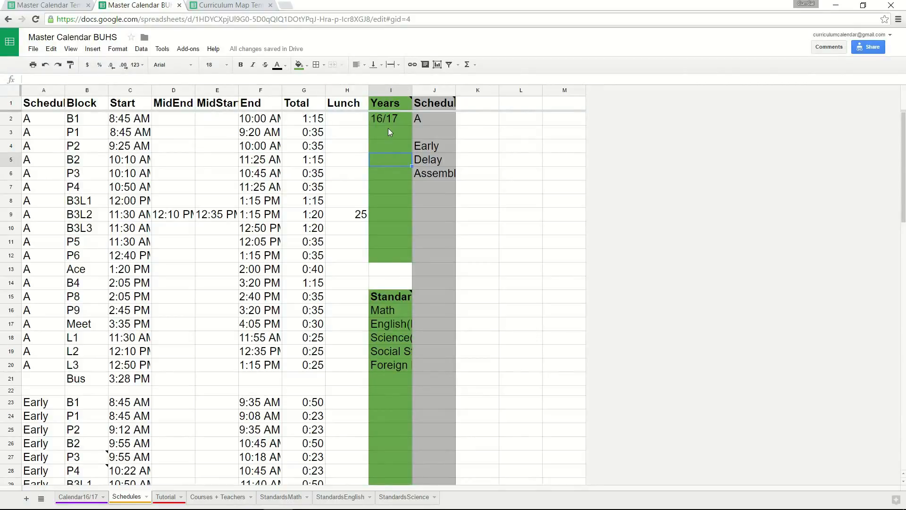
left_click(231, 5)
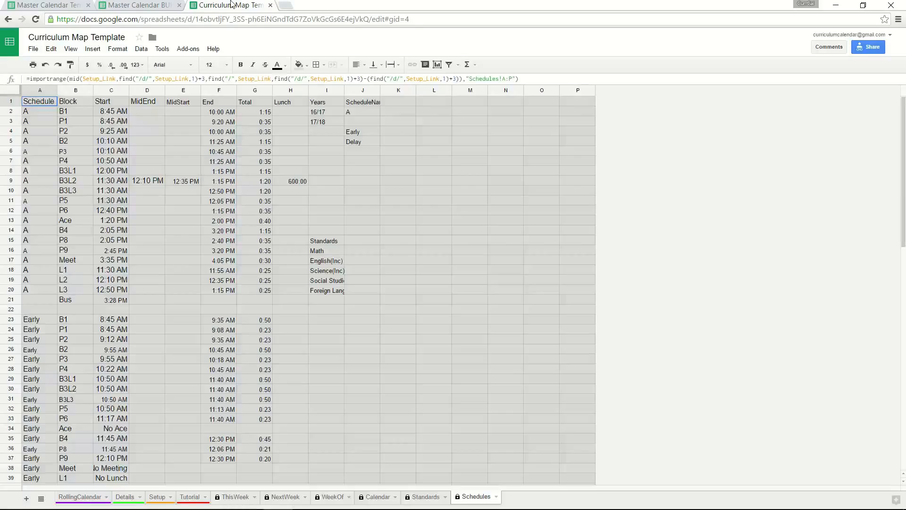
left_click(157, 496)
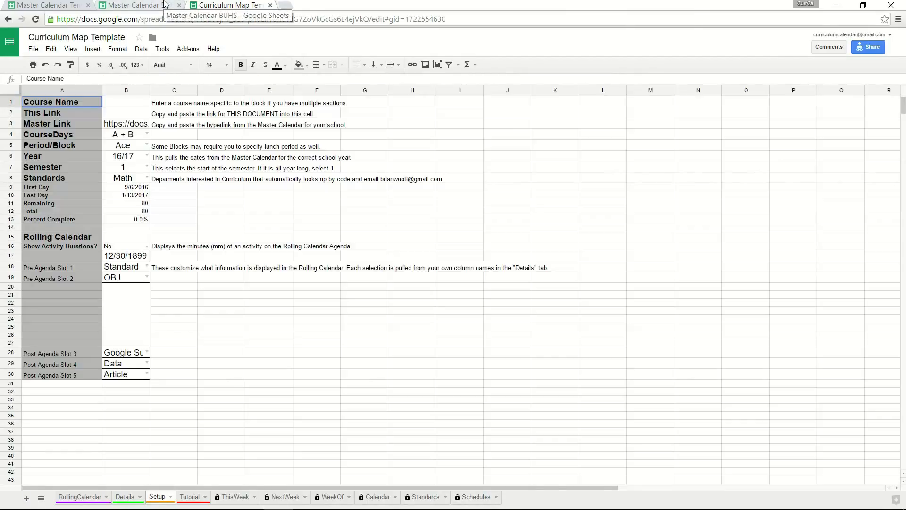
Step: Look through the math standards, descriptions and essential questions on the StandardsMath sheet of Master Calendar BUHS
left_click(171, 9)
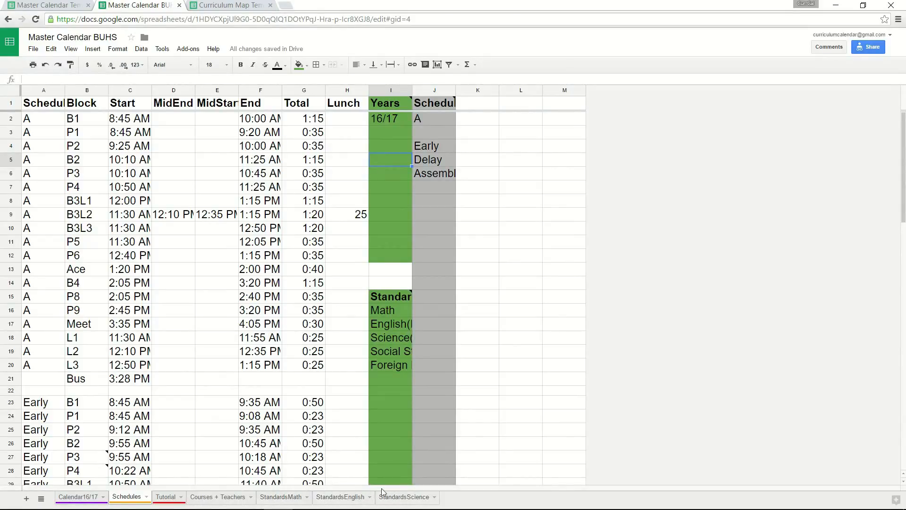
left_click(284, 497)
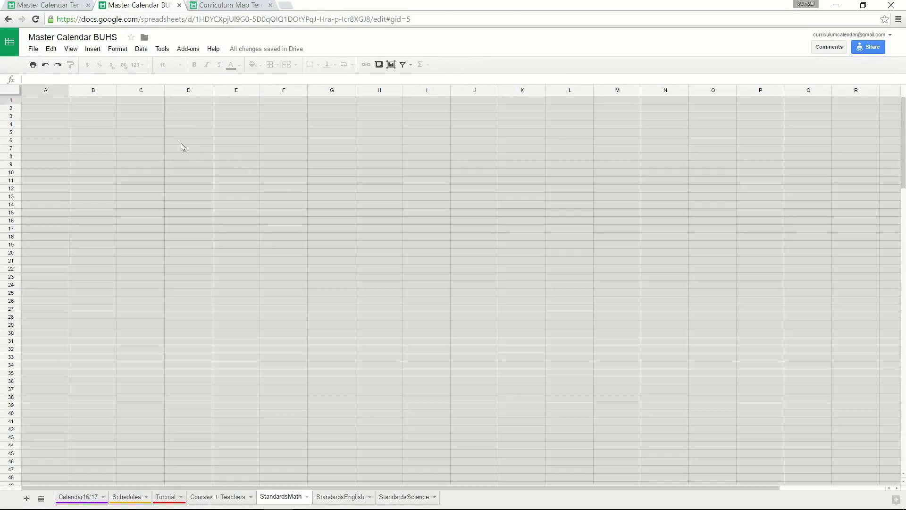
scroll(188, 313, "down", 15)
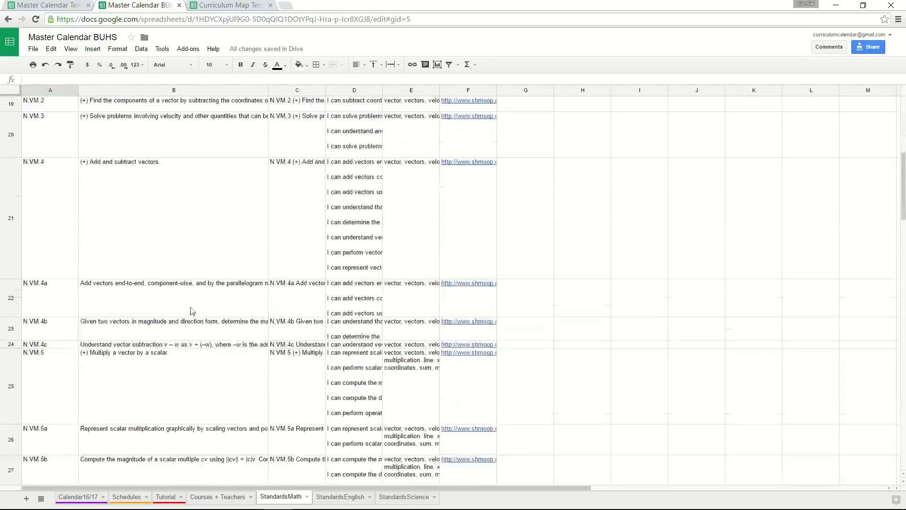
scroll(173, 308, "up", 3)
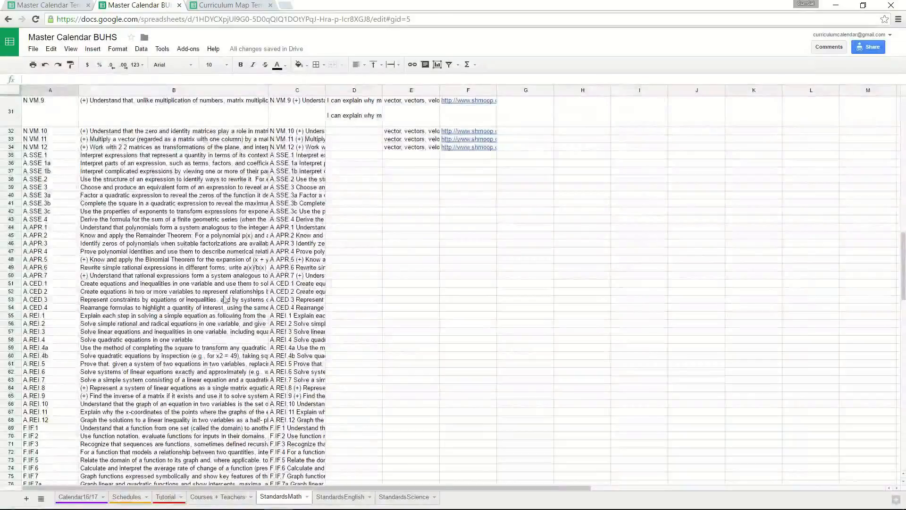
scroll(220, 302, "up", 10)
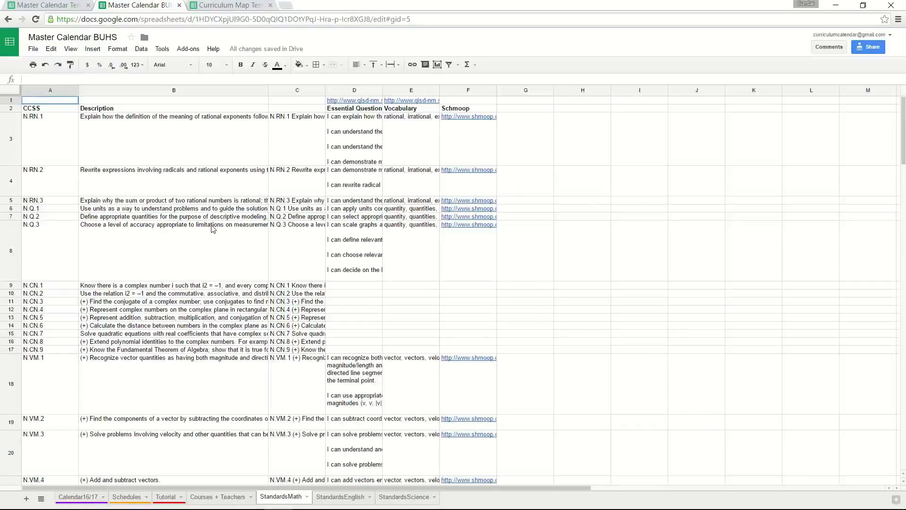
Step: Compare the Standards list on the Schedules sheet with the Curriculum Map Template's Standards choices, and return to the BUHS Calendar16/17 sheet
left_click(129, 499)
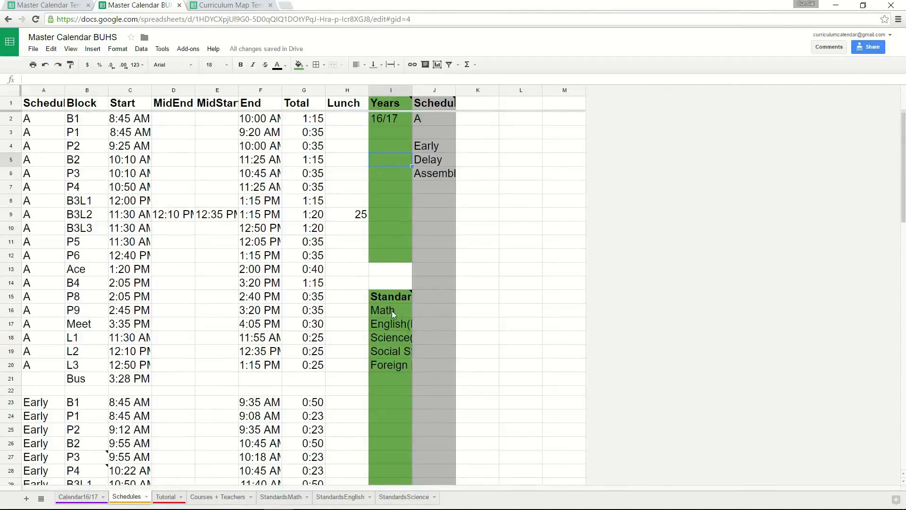
left_click(392, 311)
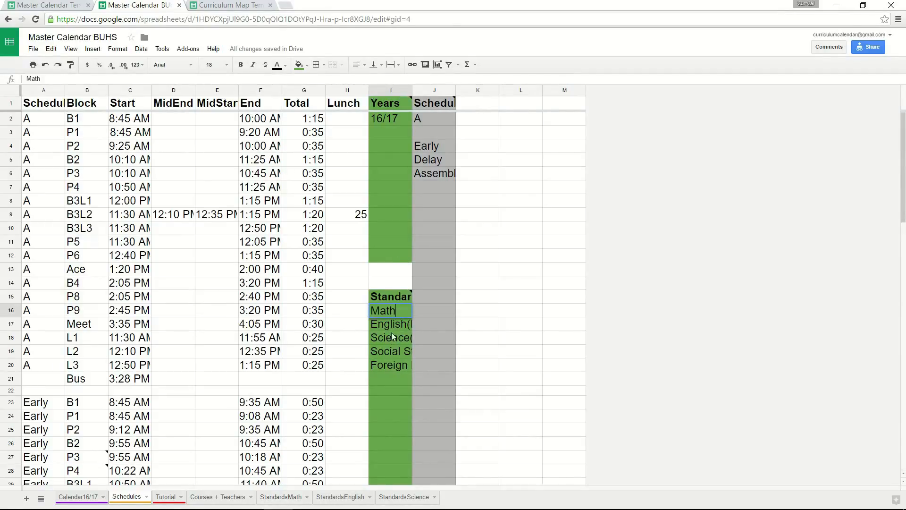
left_click(246, 5)
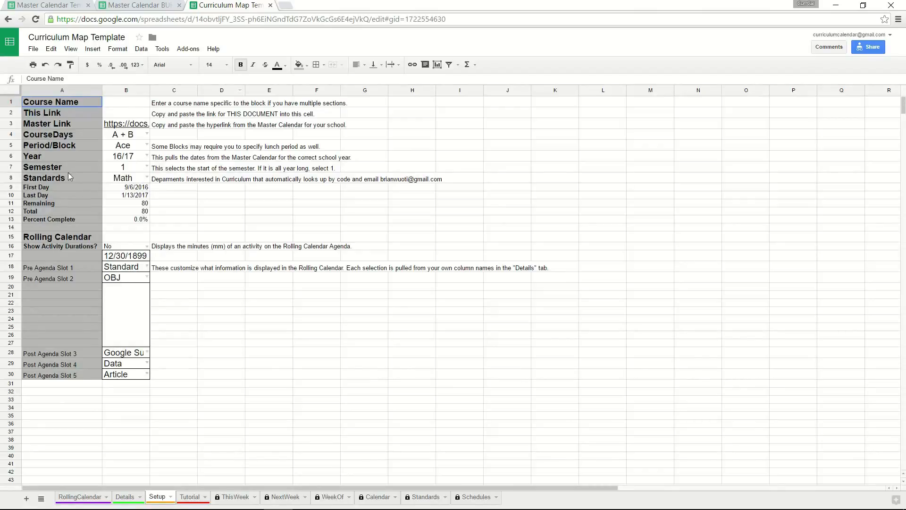
left_click(146, 178)
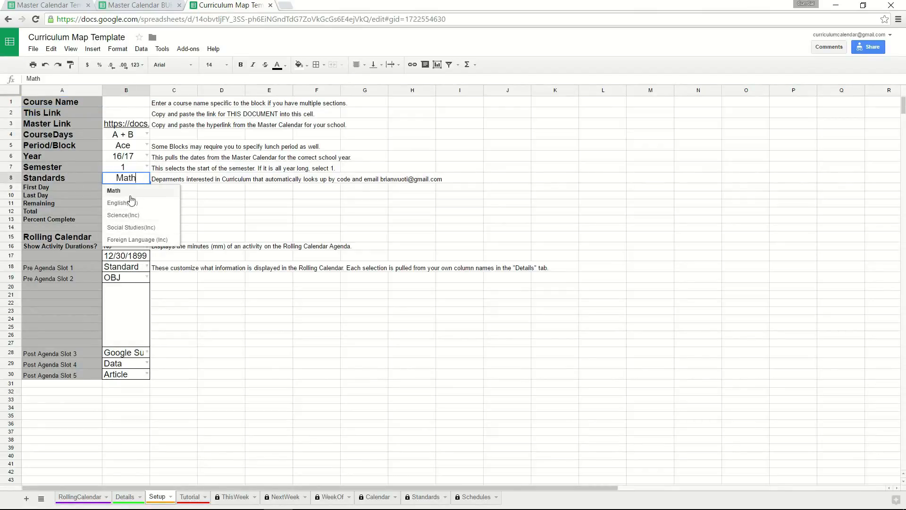
key("Escape")
left_click(150, 10)
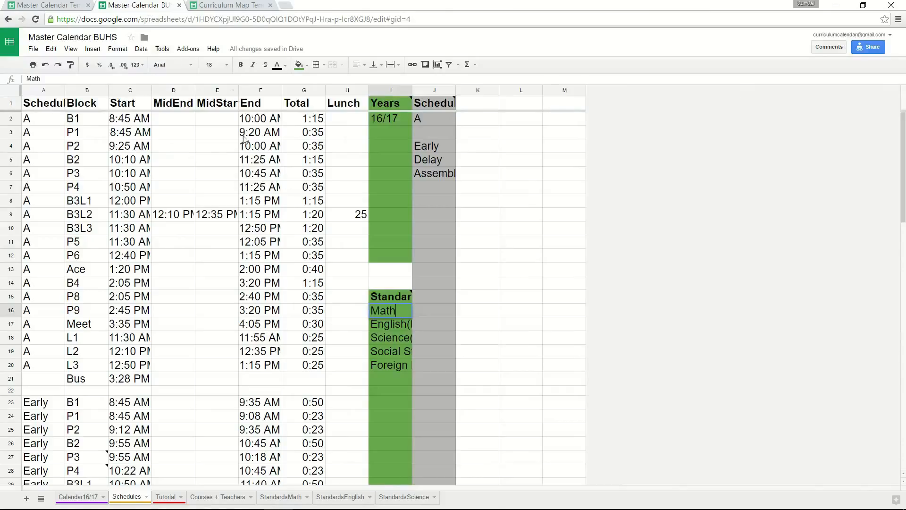
left_click(96, 499)
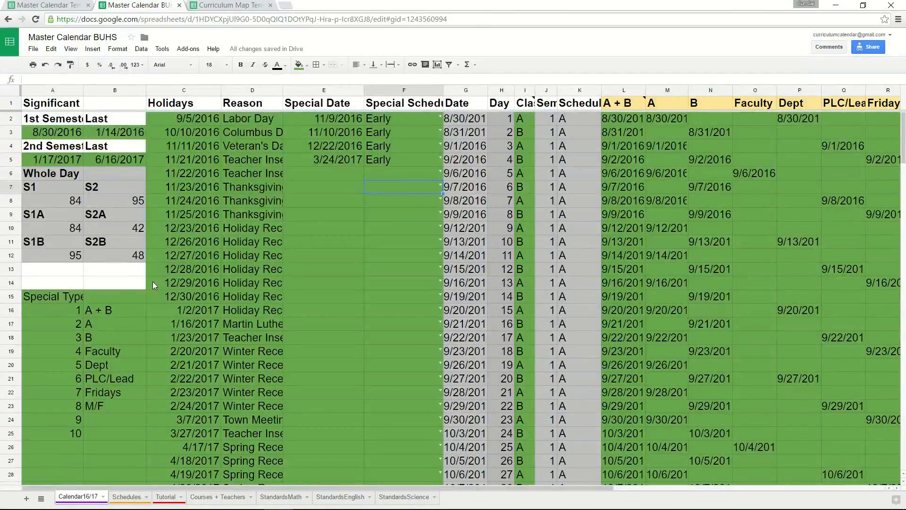
Step: Review the Special Types list on the Calendar16/17 sheet and the note on the A + B column title
left_click_drag(104, 310, 111, 336)
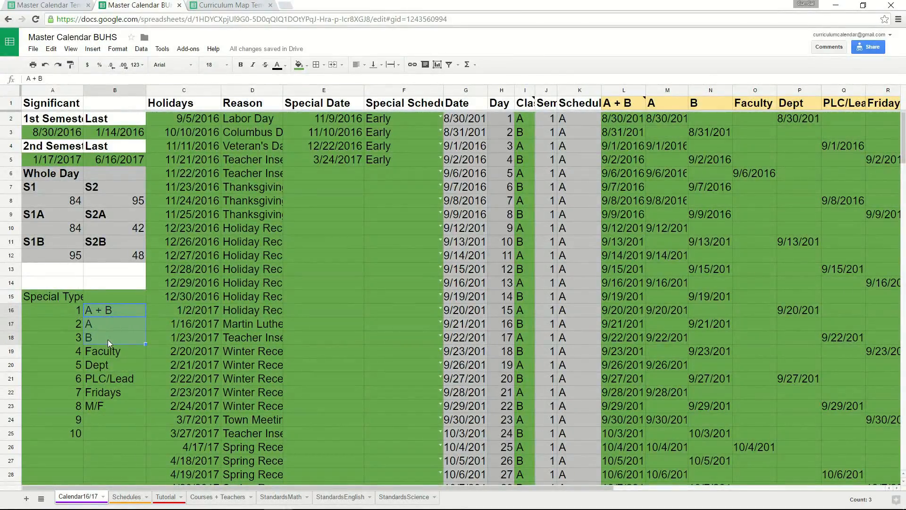
left_click_drag(94, 310, 97, 412)
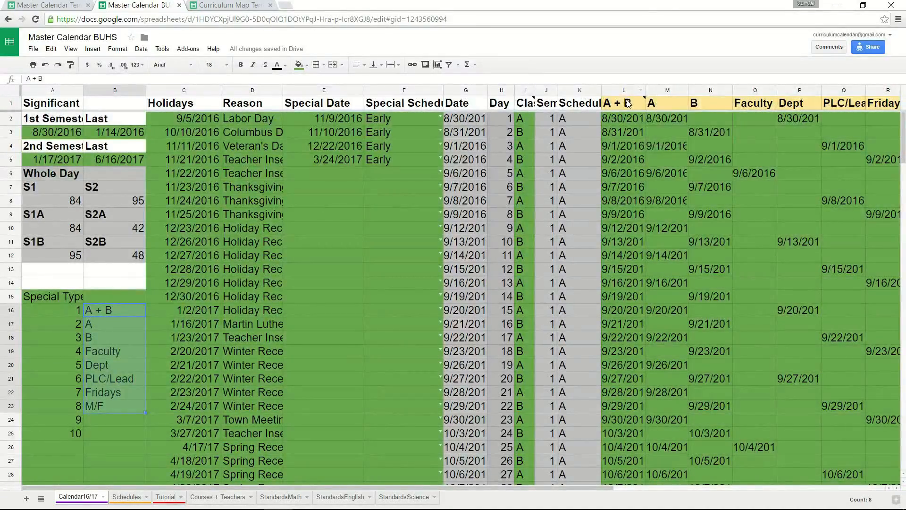
mouse_move(628, 103)
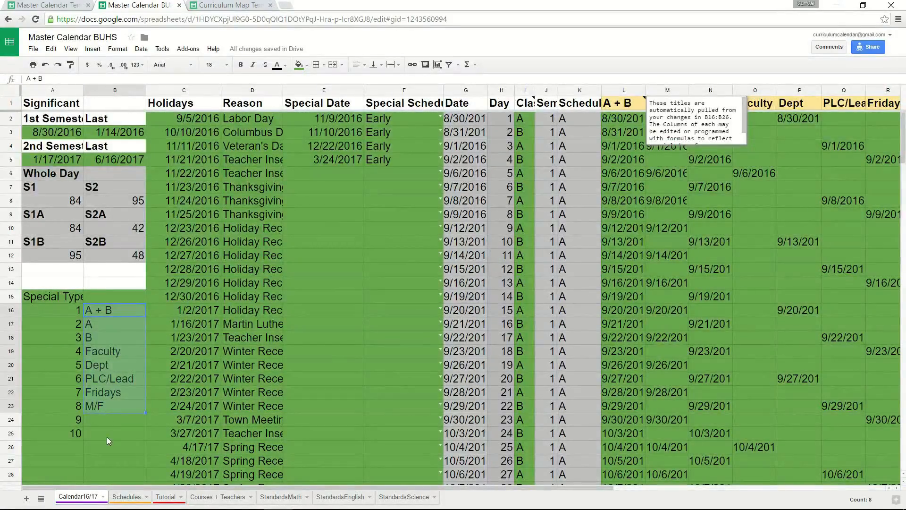
left_click_drag(52, 315, 114, 436)
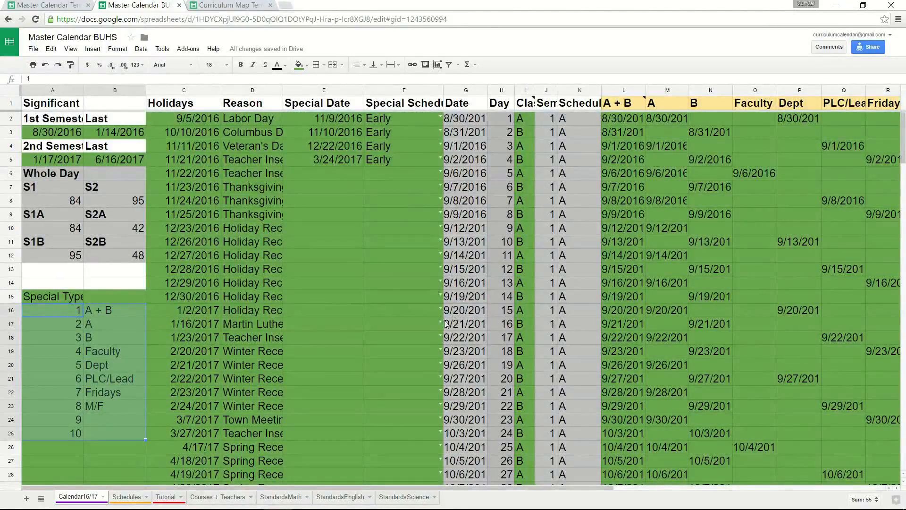
Step: Compare the A + B special type with its matching date column, looking through that column's dates for the whole school year
left_click(114, 314)
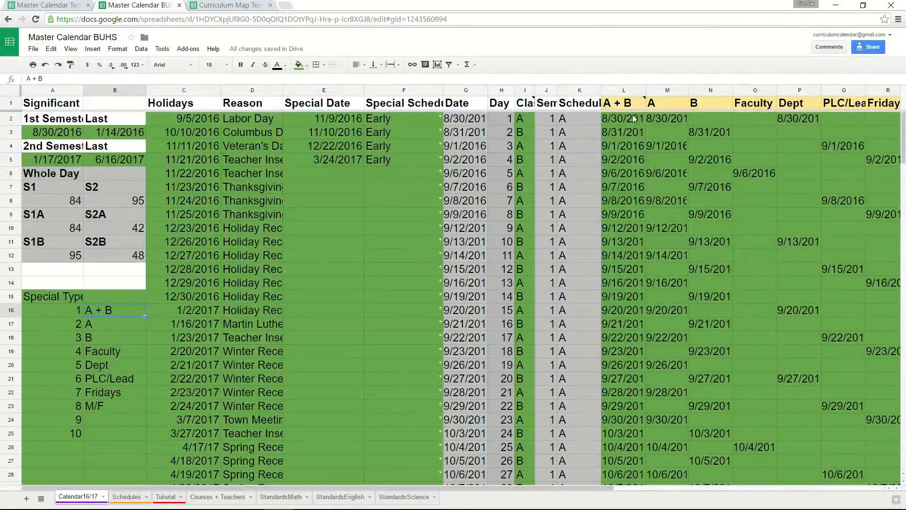
left_click(623, 90)
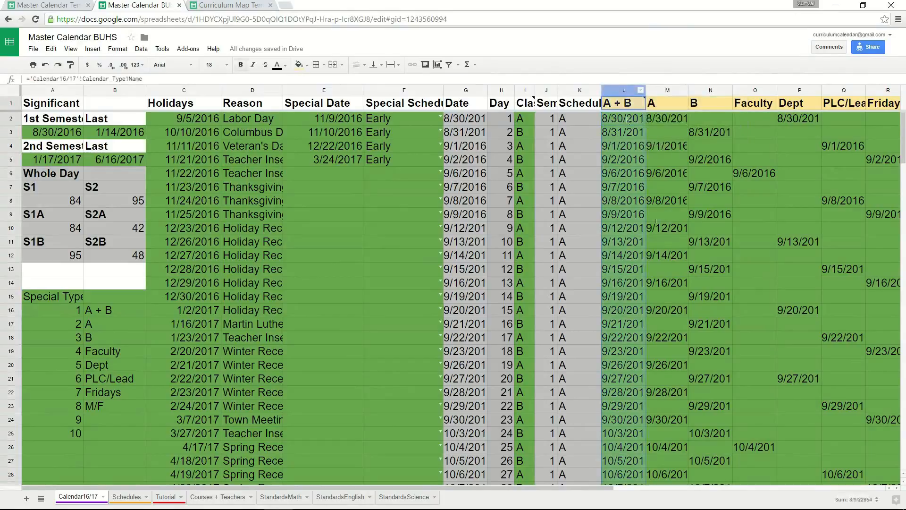
scroll(633, 270, "down", 10)
scroll(633, 270, "down", 20)
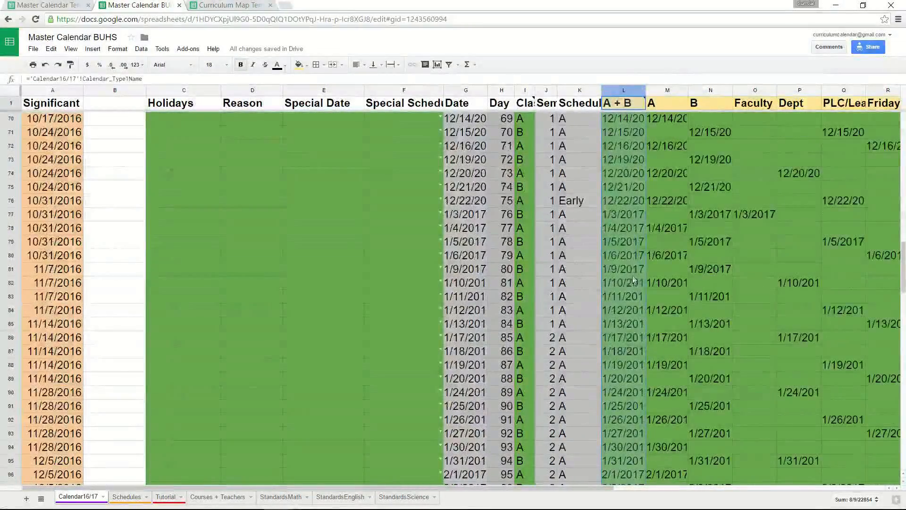
scroll(624, 296, "down", 15)
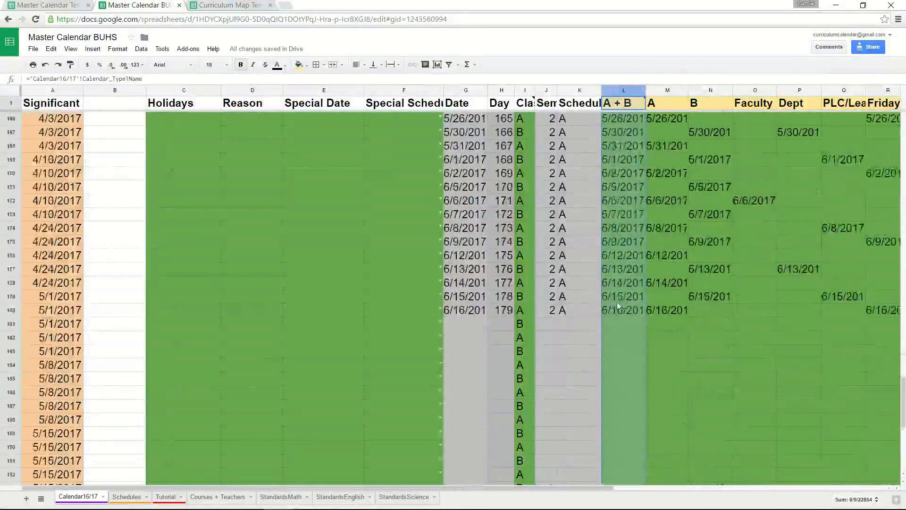
scroll(543, 311, "up", 20)
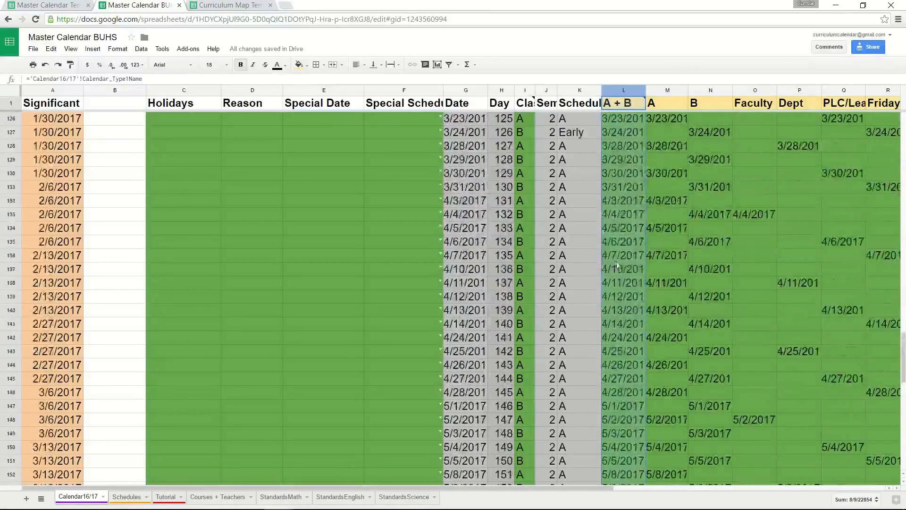
scroll(615, 267, "up", 20)
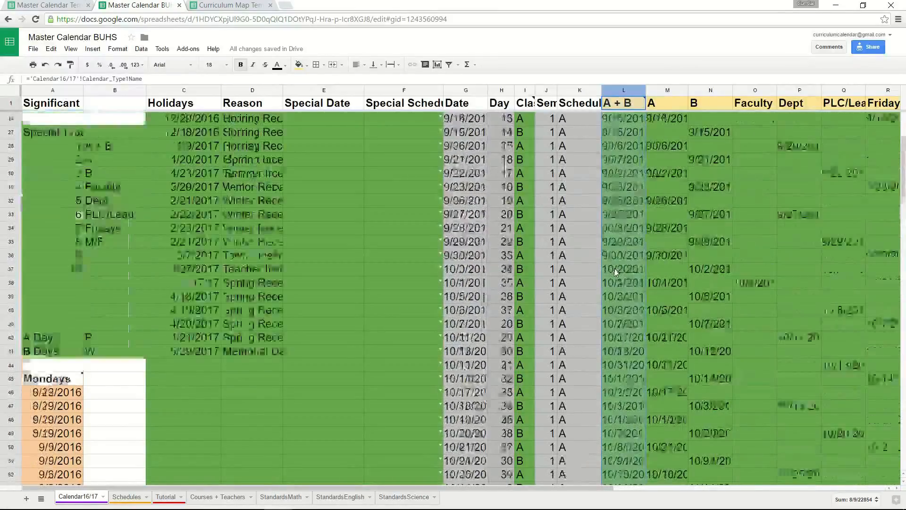
Step: Inspect the formulas in the A date column and the note on the class-day rotation column, leaving the formulas unedited
left_click(665, 118)
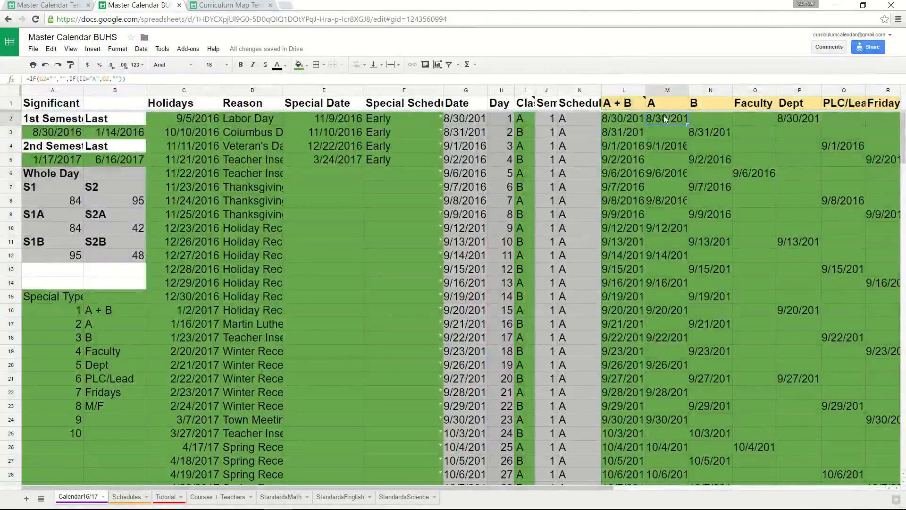
double_click(666, 119)
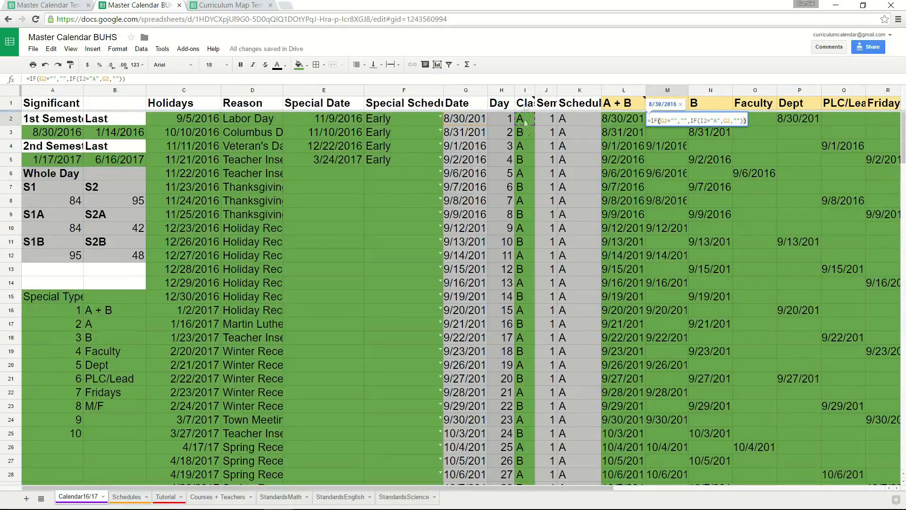
mouse_move(529, 102)
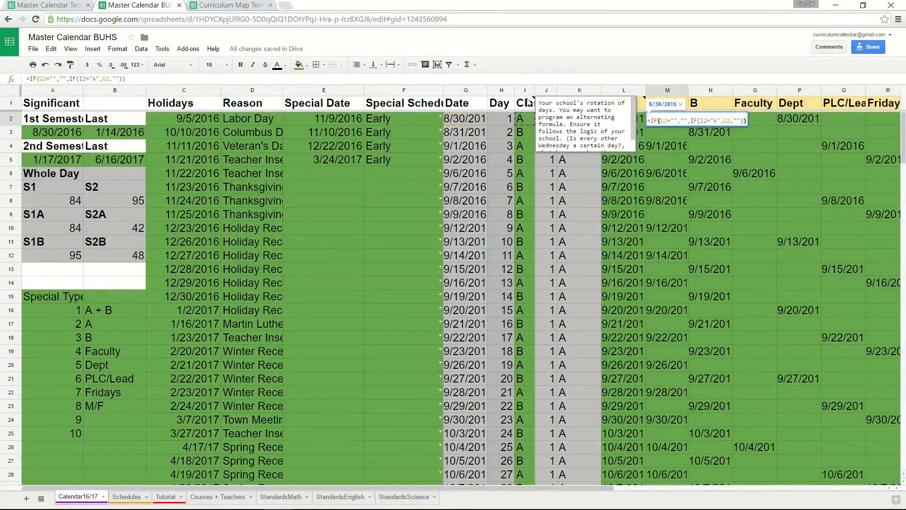
left_click(666, 151)
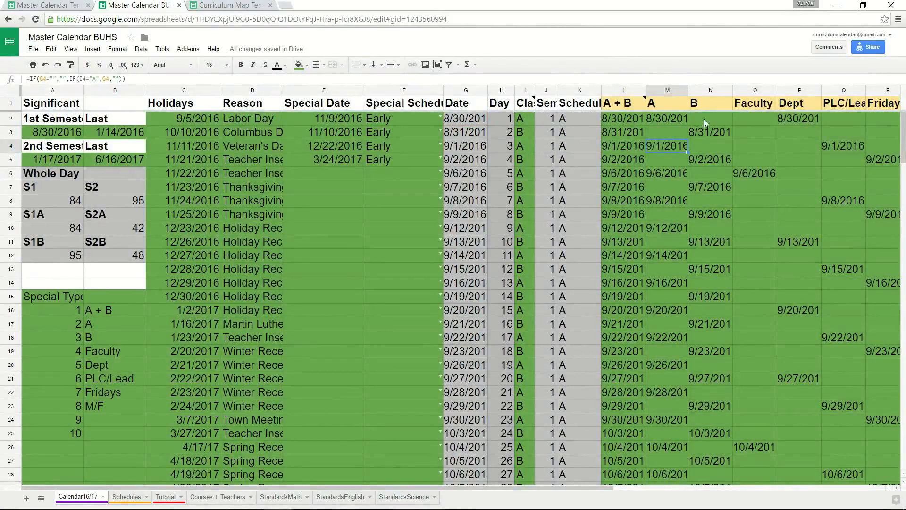
left_click(716, 119)
left_click(667, 136)
double_click(667, 136)
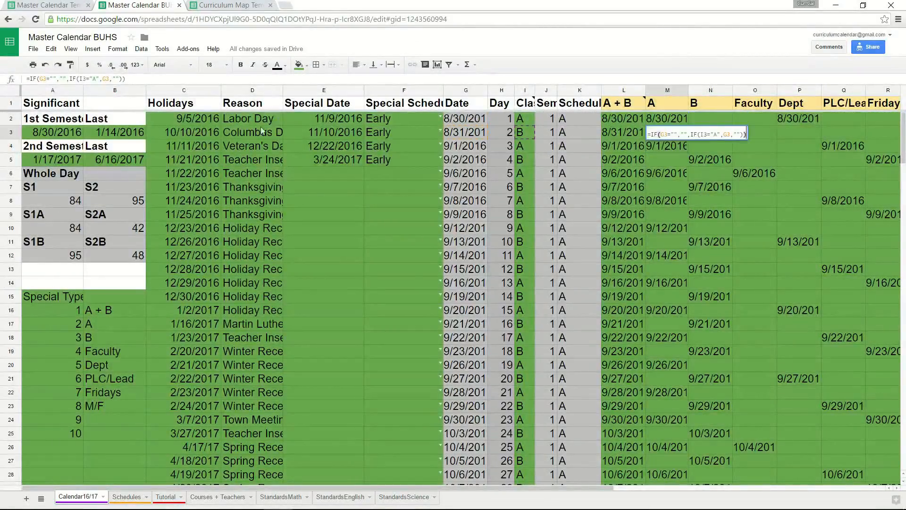
key("Escape")
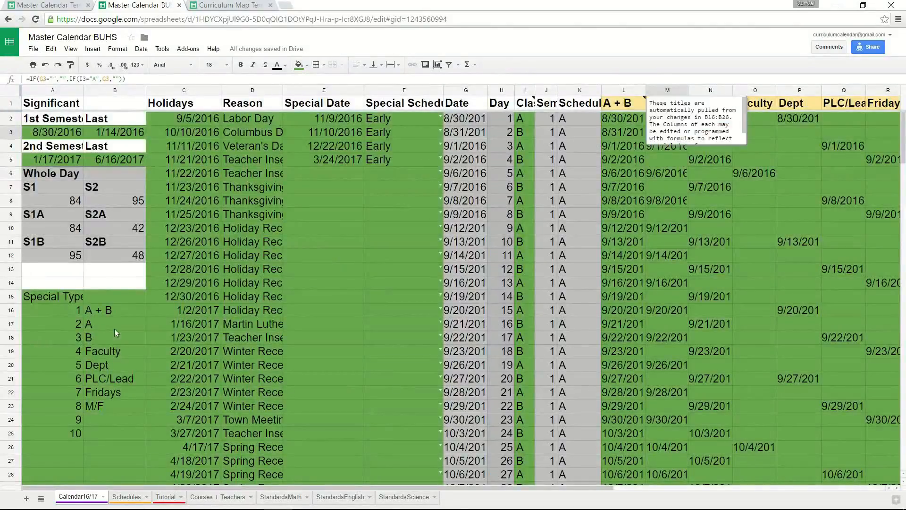
Step: Examine the Faculty column's formula for 9/6/2016 and how it refers to the Day of Month column
left_click(114, 354)
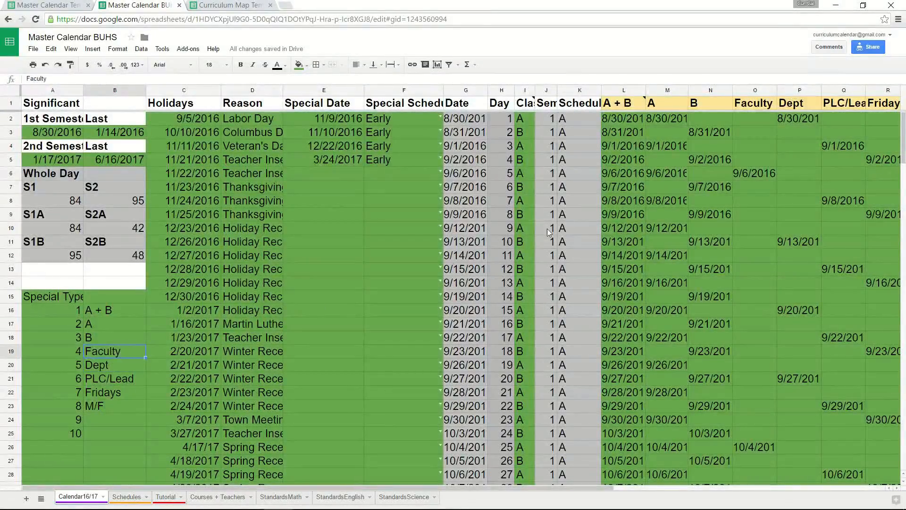
double_click(759, 172)
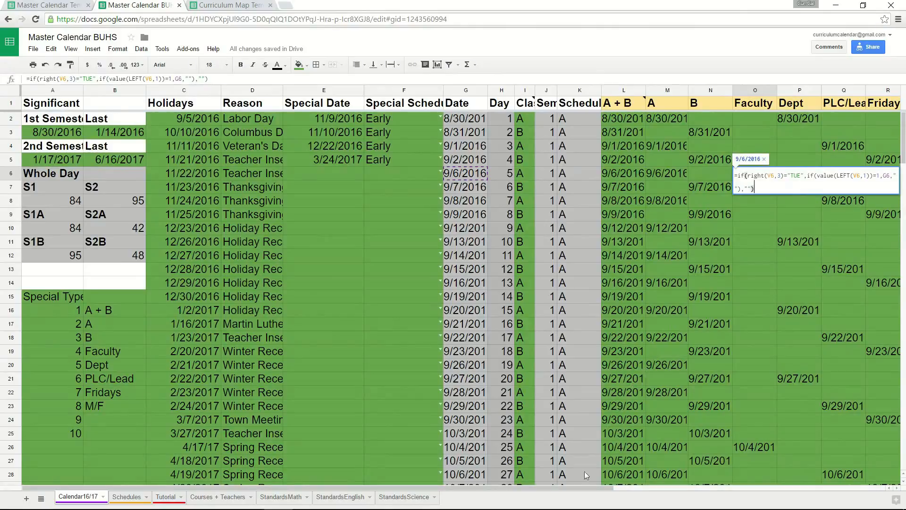
left_click_drag(595, 489, 804, 486)
left_click(536, 187)
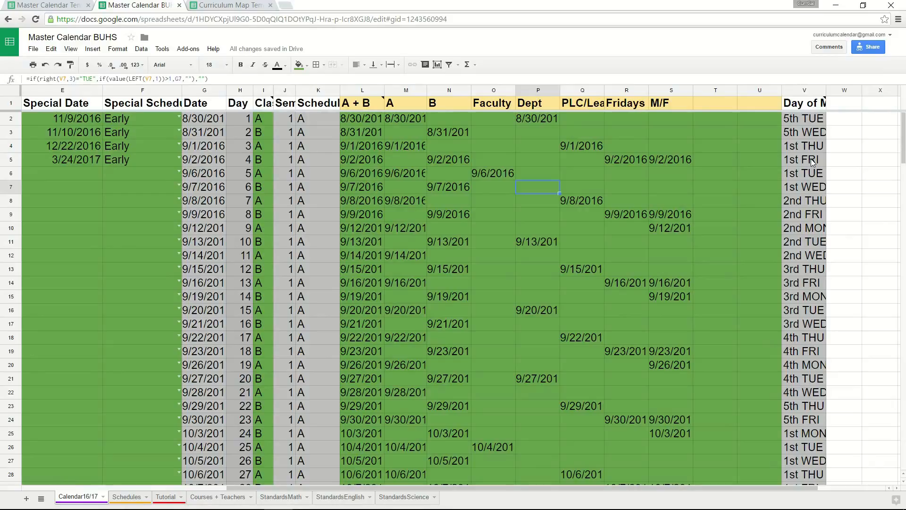
double_click(499, 173)
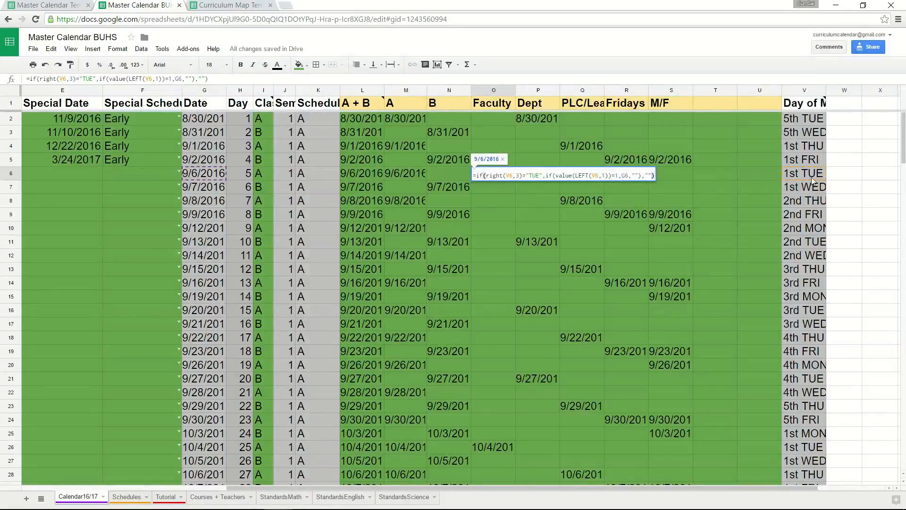
key("Escape")
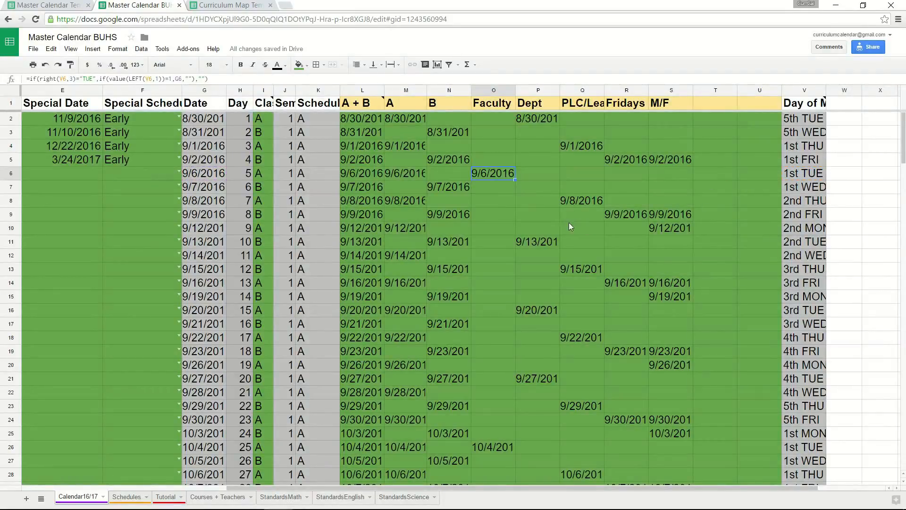
Step: Inspect the Dept column's formula in the first date row and the Fridays column's formula for 9/2/2016
double_click(530, 116)
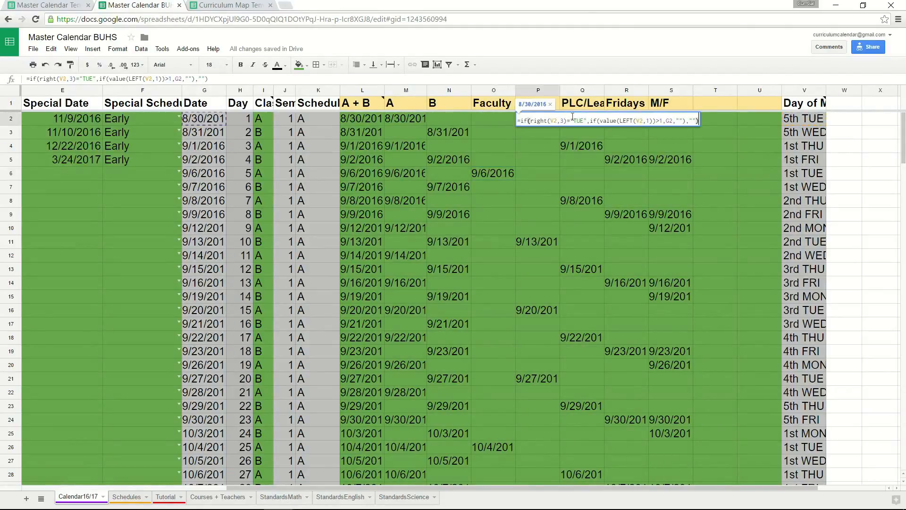
key("Escape")
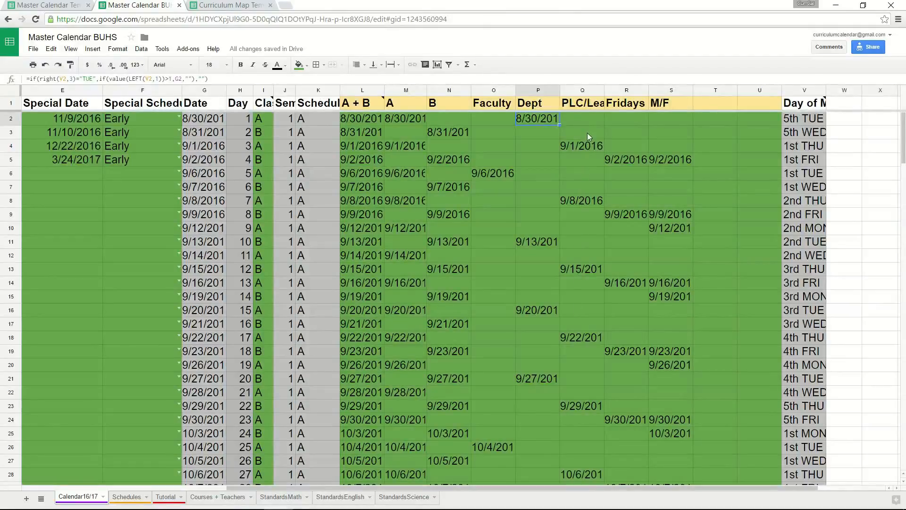
double_click(626, 162)
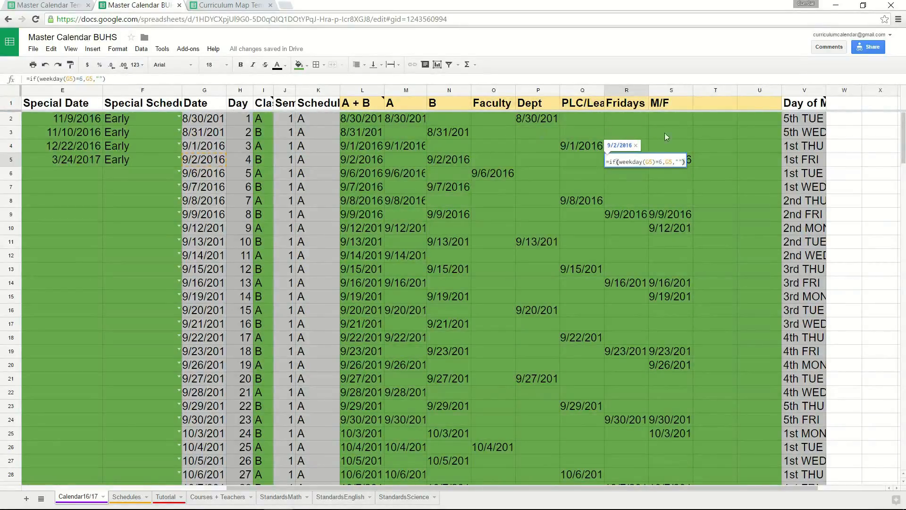
key("Escape")
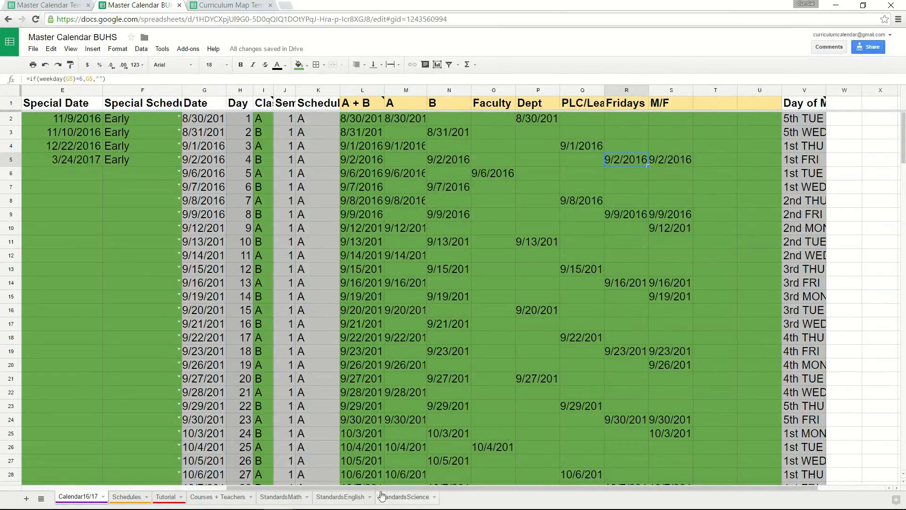
Step: Add 9/28/2016 below the last entry in the Holidays list, with the reason Snow Day
left_click_drag(385, 488, 169, 486)
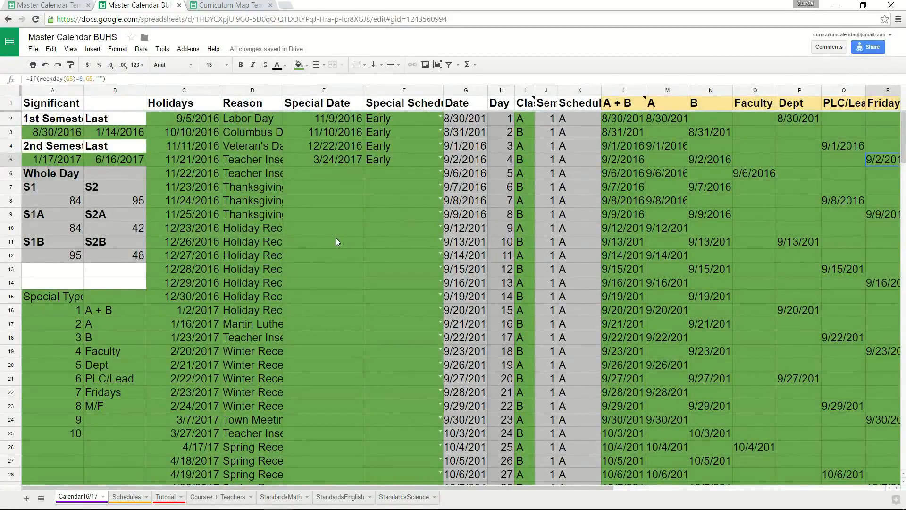
scroll(335, 236, "down", 5)
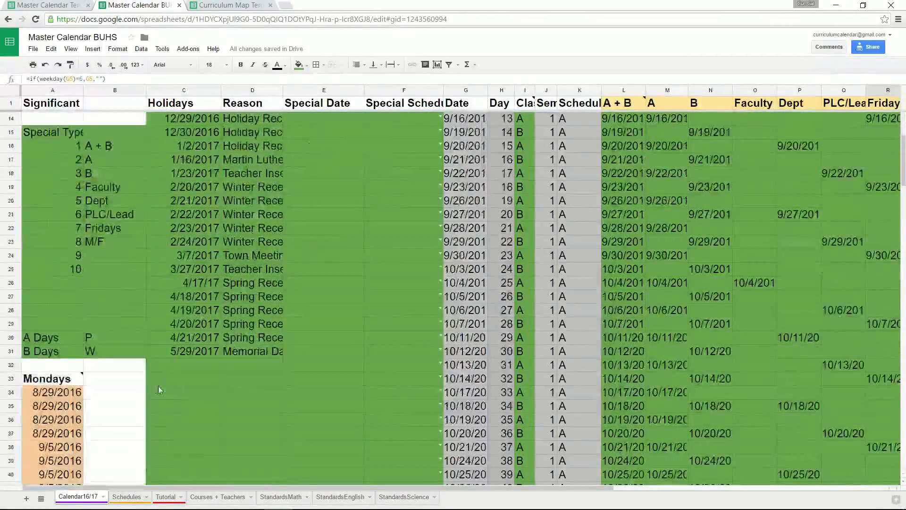
left_click(189, 363)
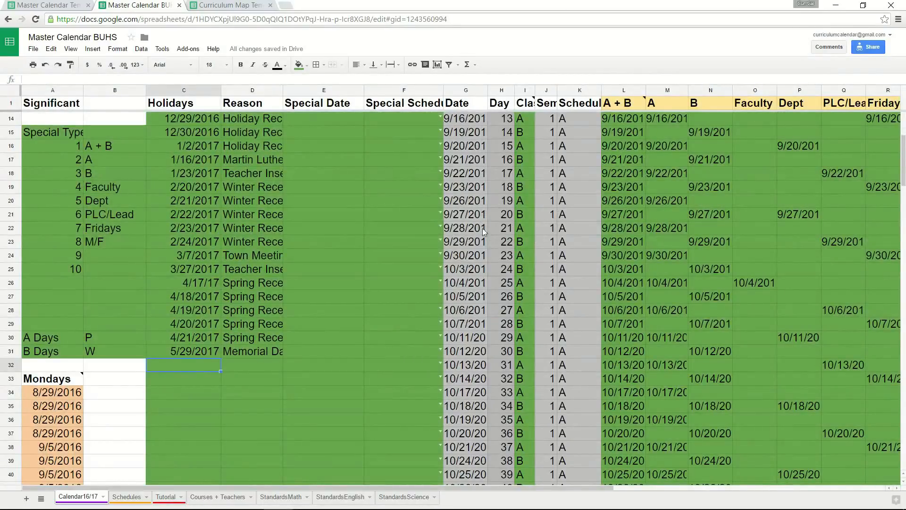
type("9/28/216")
key("BackSpace")
key("BackSpace")
type("016")
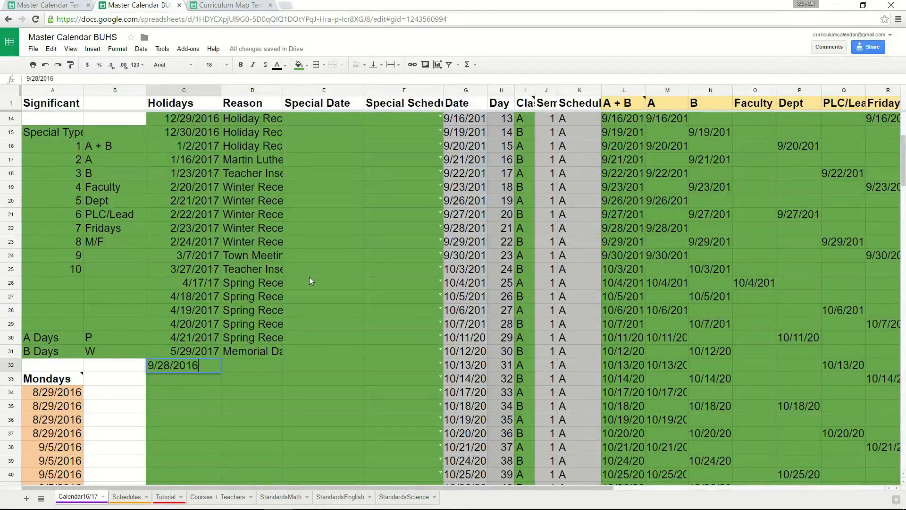
key("Tab")
type("Snow Day")
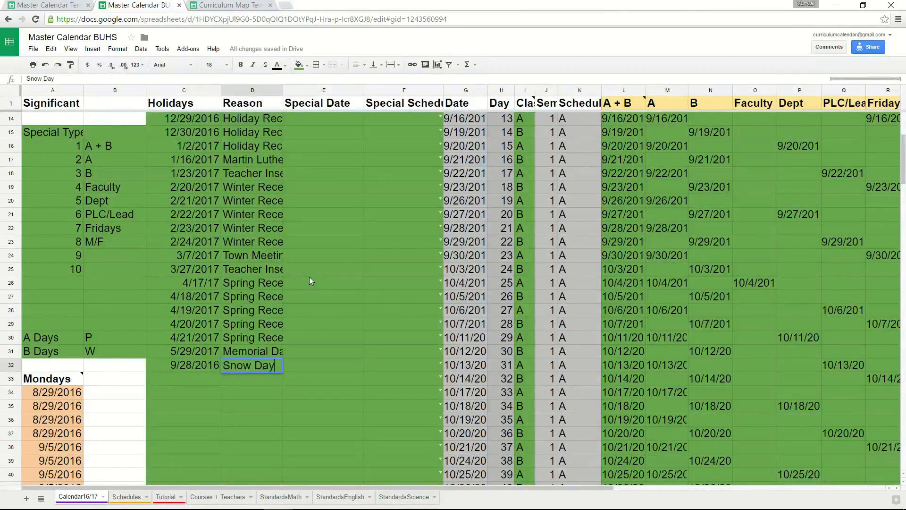
key("Return")
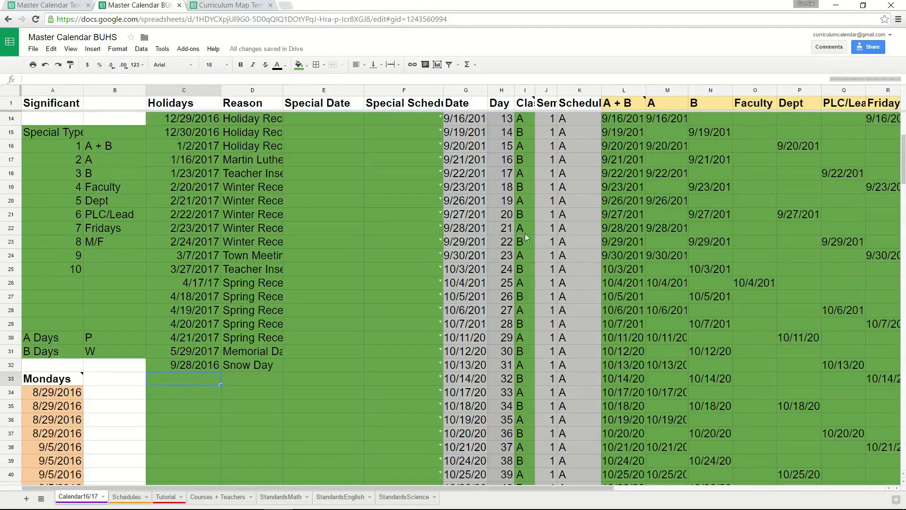
Step: Reload the spreadsheet and check the recalculated school dates, day numbers and A/B rotation against the new Snow Day entry
left_click(35, 19)
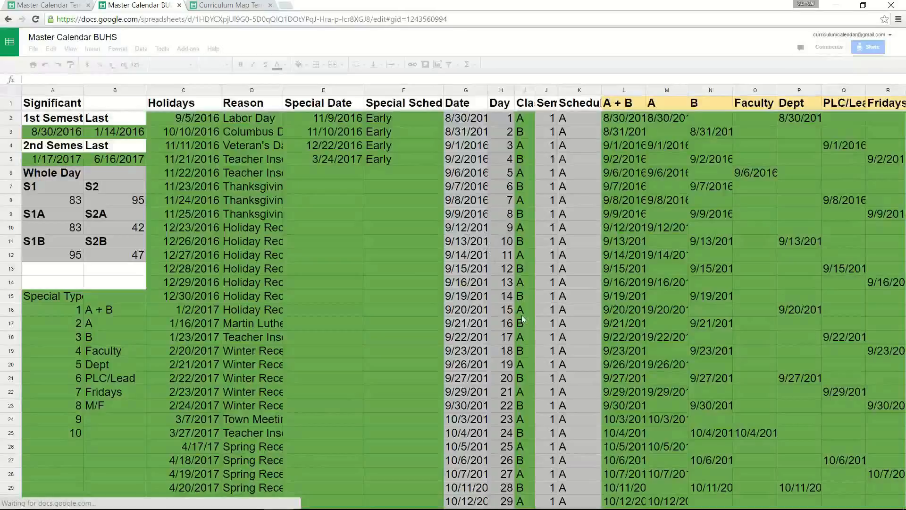
scroll(453, 250, "down", 10)
scroll(489, 235, "up", 4)
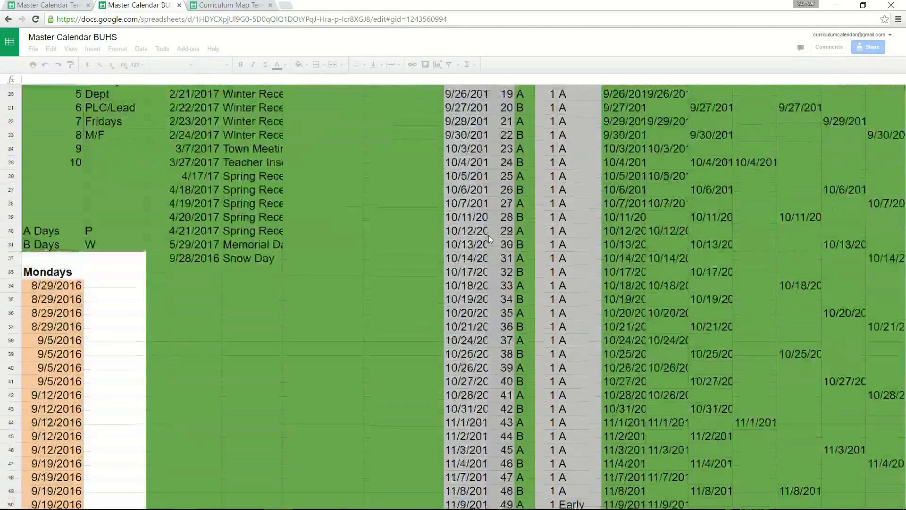
scroll(493, 223, "up", 6)
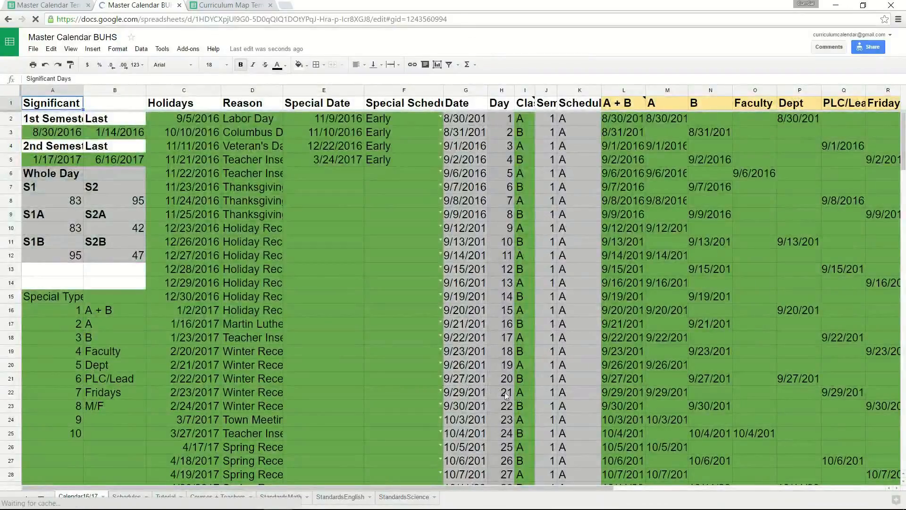
scroll(335, 387, "down", 3)
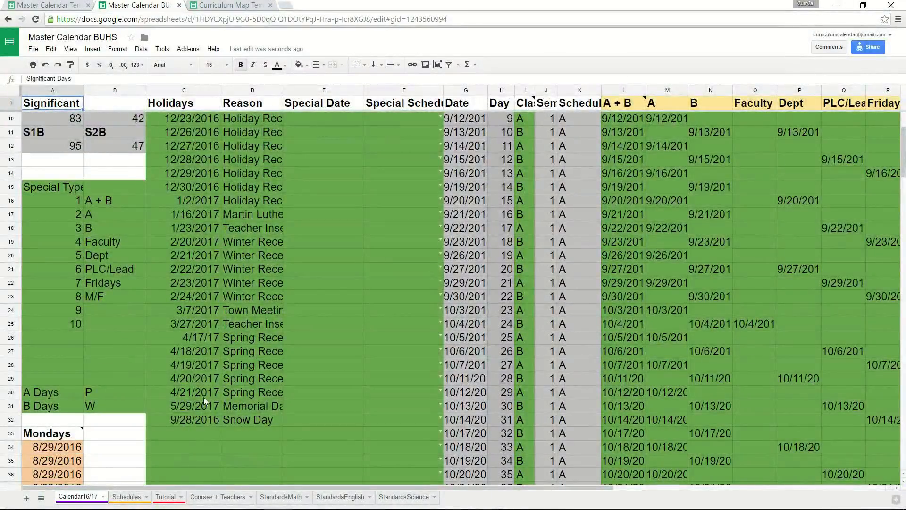
Step: Clear the 9/28/2016 Snow Day entry from the Holidays list and reload the spreadsheet
left_click_drag(203, 420, 255, 421)
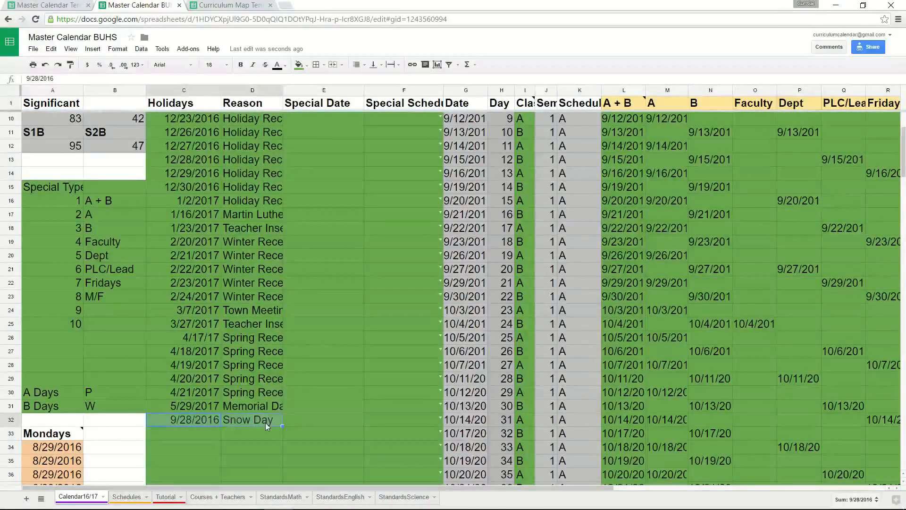
key("Delete")
left_click(35, 18)
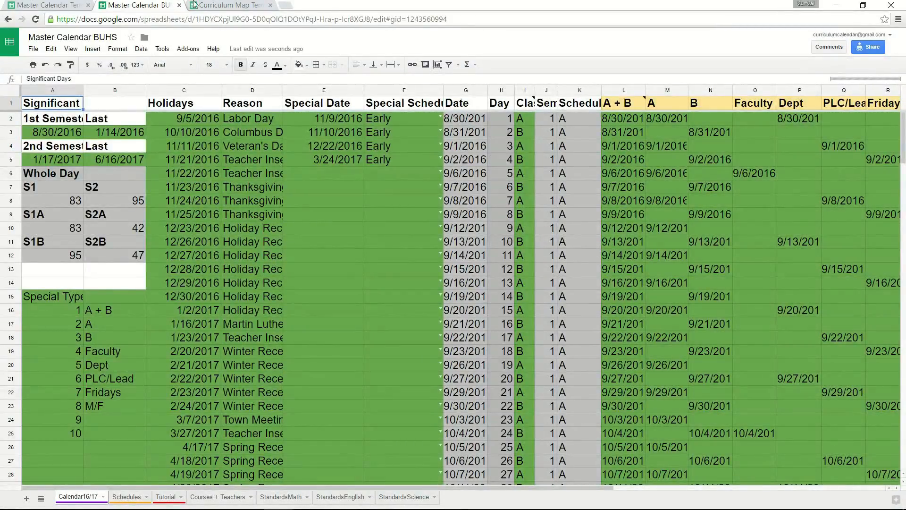
Step: Start a copy of the Curriculum Map Template spreadsheet and name it Curriculum Map Template BUHS
left_click(215, 5)
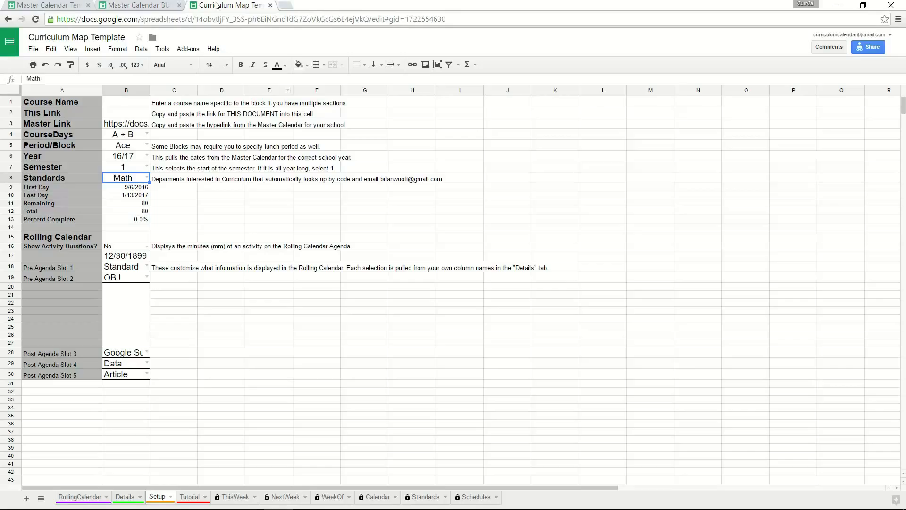
left_click(33, 49)
left_click(34, 50)
left_click(33, 50)
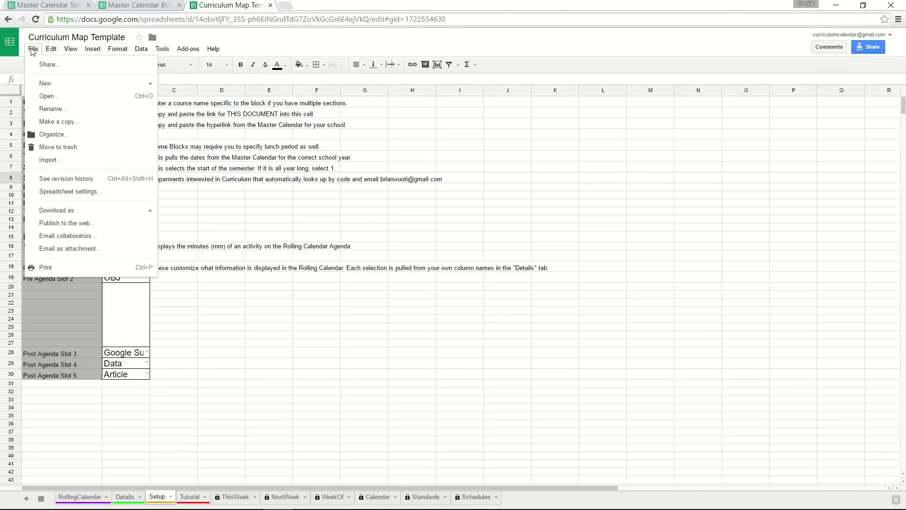
left_click(61, 122)
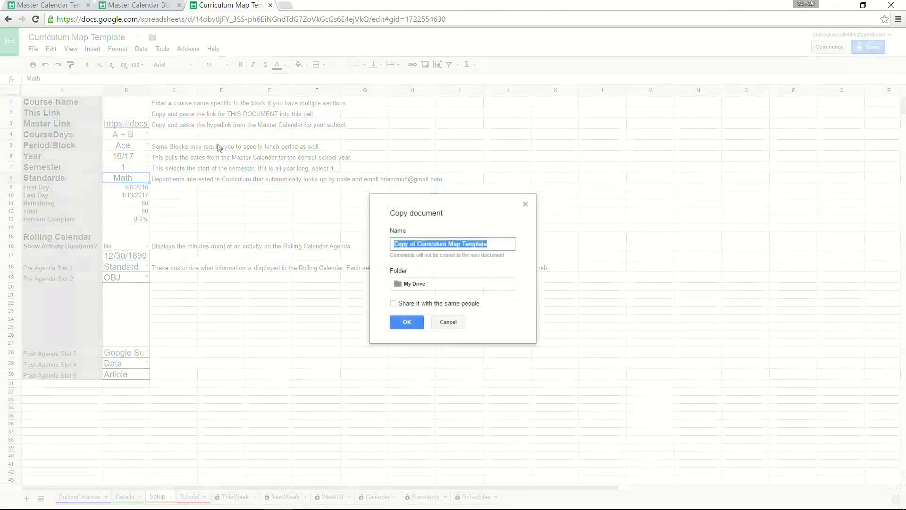
left_click(415, 244)
left_click_drag(415, 245, 332, 235)
key("BackSpace")
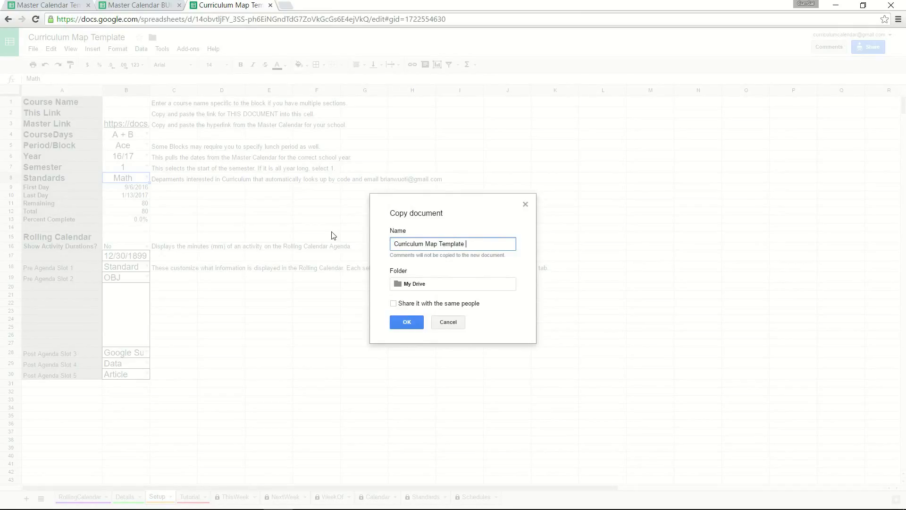
type("BUHS")
Step: Choose the BUHS folder in My Drive as the copy's location and create the copy
left_click(436, 284)
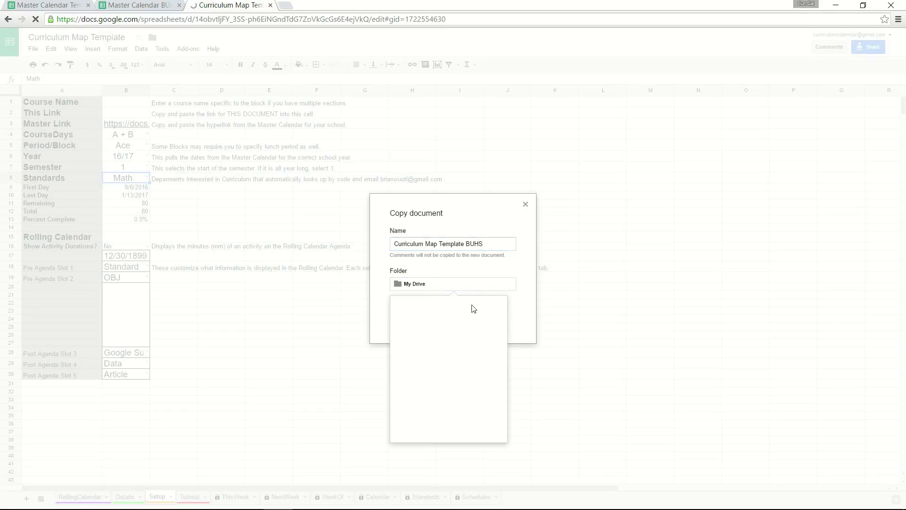
left_click(495, 326)
left_click(428, 326)
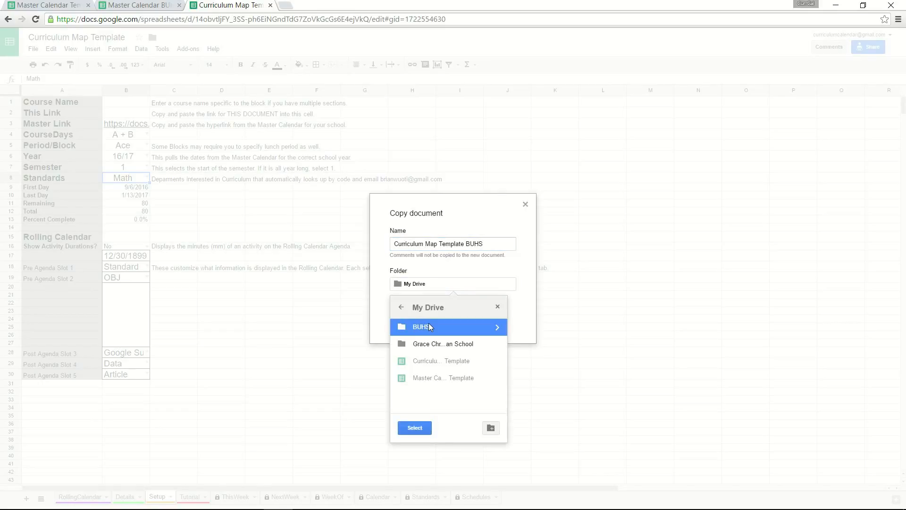
left_click(407, 428)
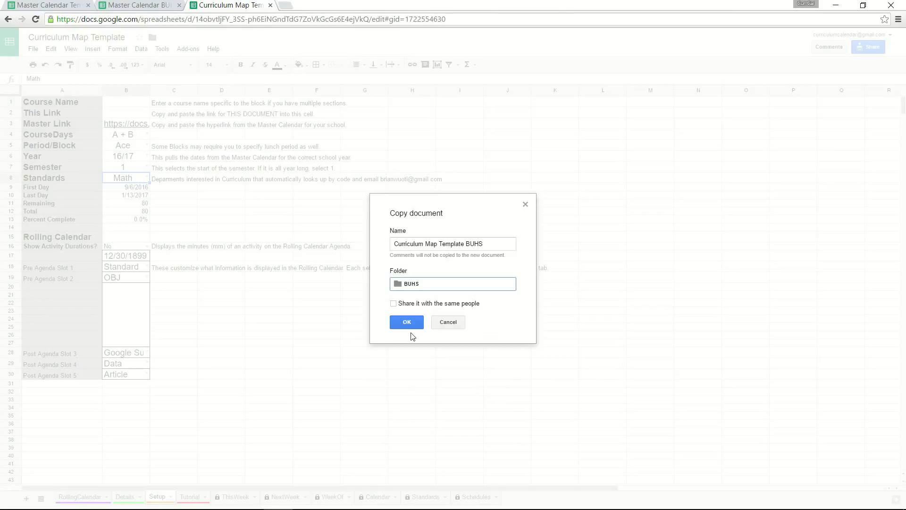
left_click(407, 322)
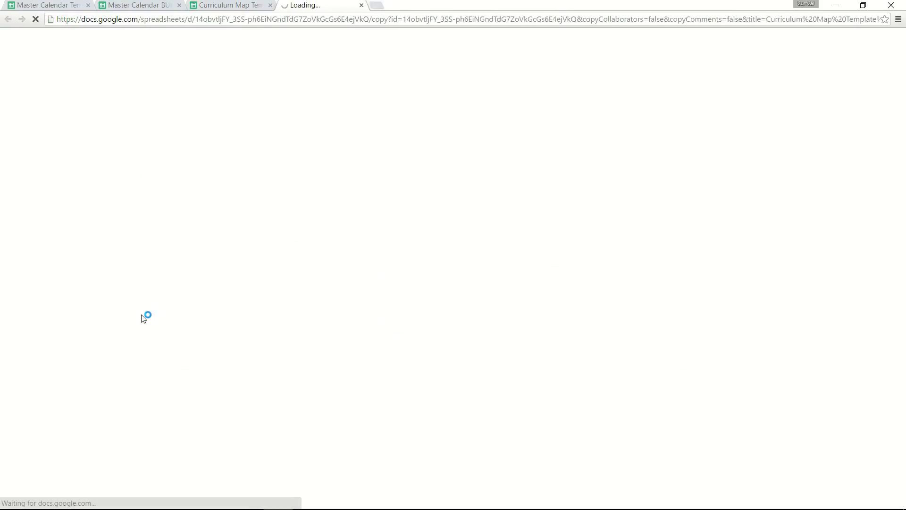
Step: Look over the RollingCalendar, Details and Setup sheets of the new Curriculum Map Template BUHS
left_click(141, 6)
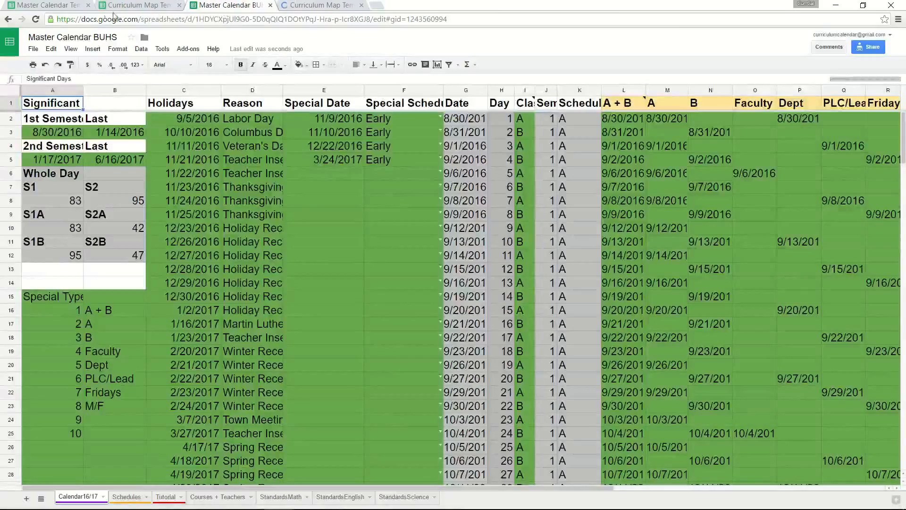
left_click(316, 7)
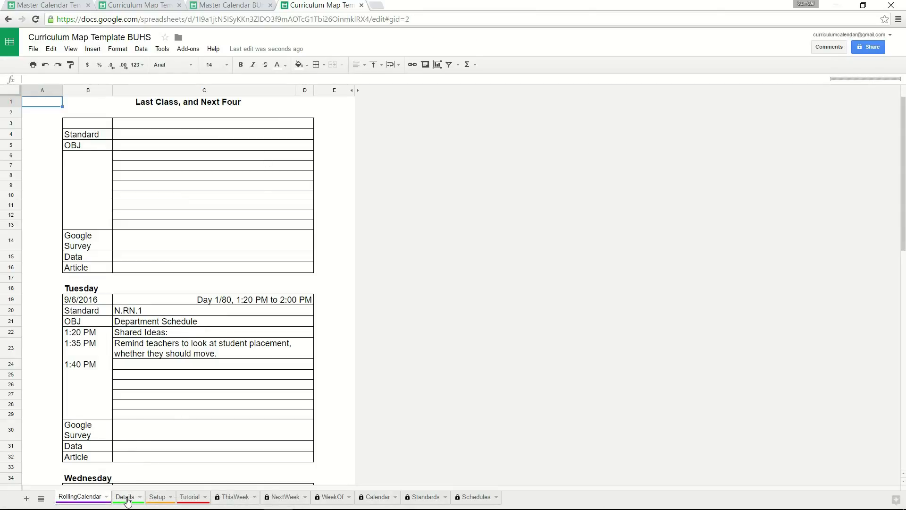
left_click(126, 497)
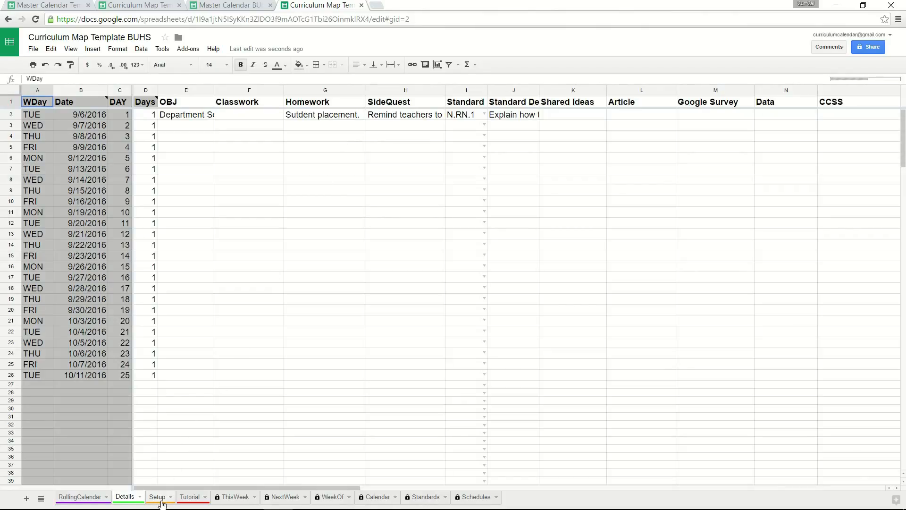
left_click(162, 502)
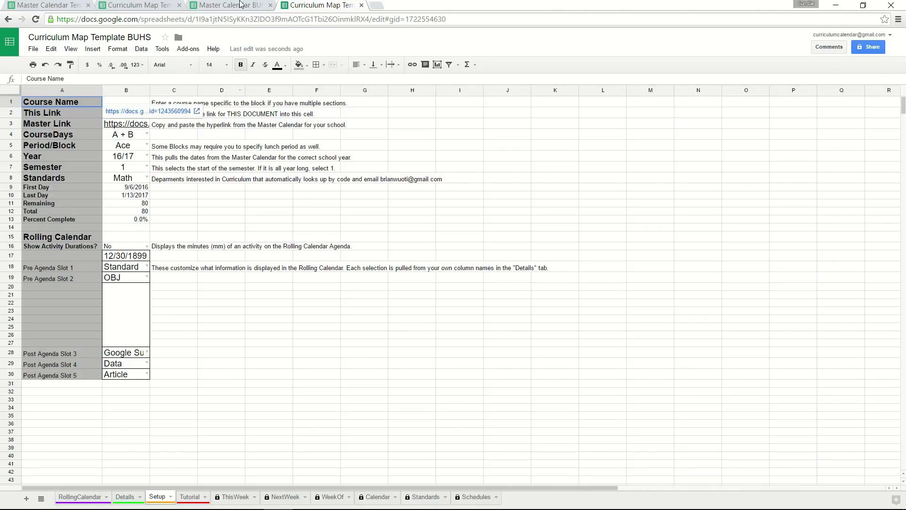
Step: Copy the view-only shareable link of the Master Calendar BUHS spreadsheet from its sharing settings
left_click(241, 5)
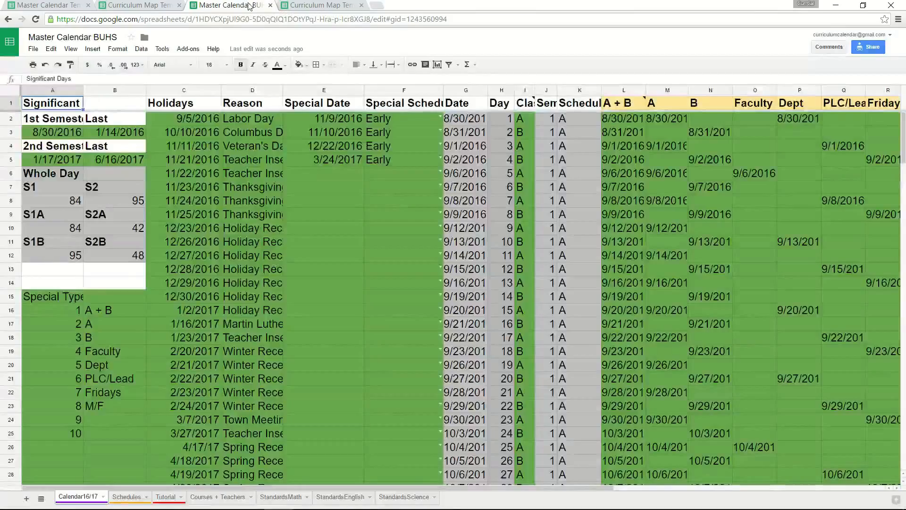
left_click(241, 17)
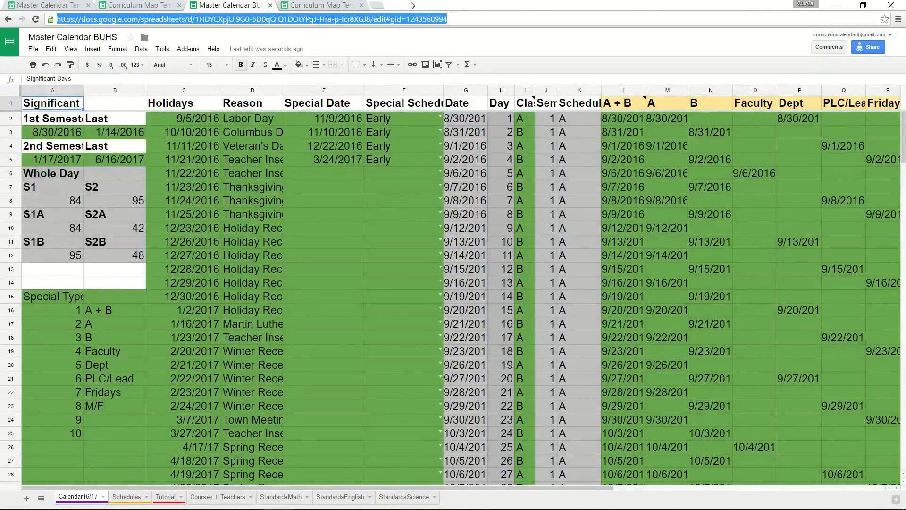
right_click(431, 16)
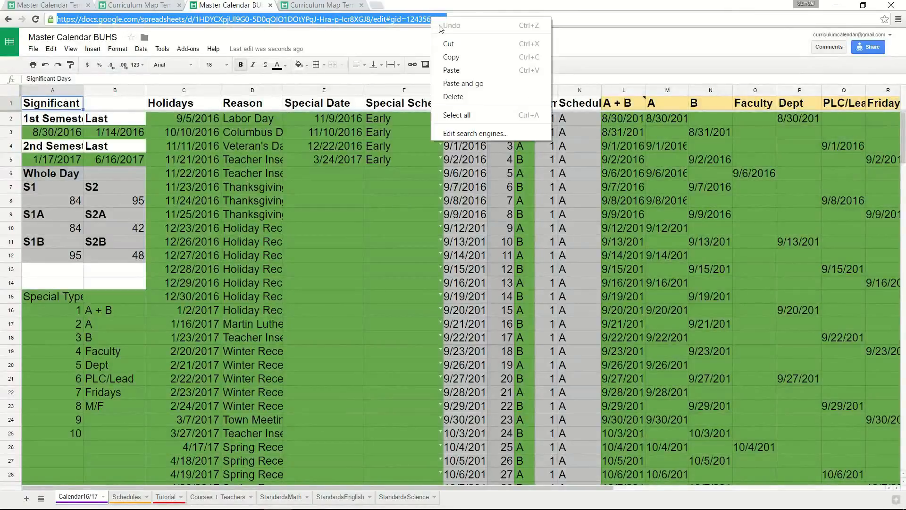
left_click(458, 57)
left_click(33, 49)
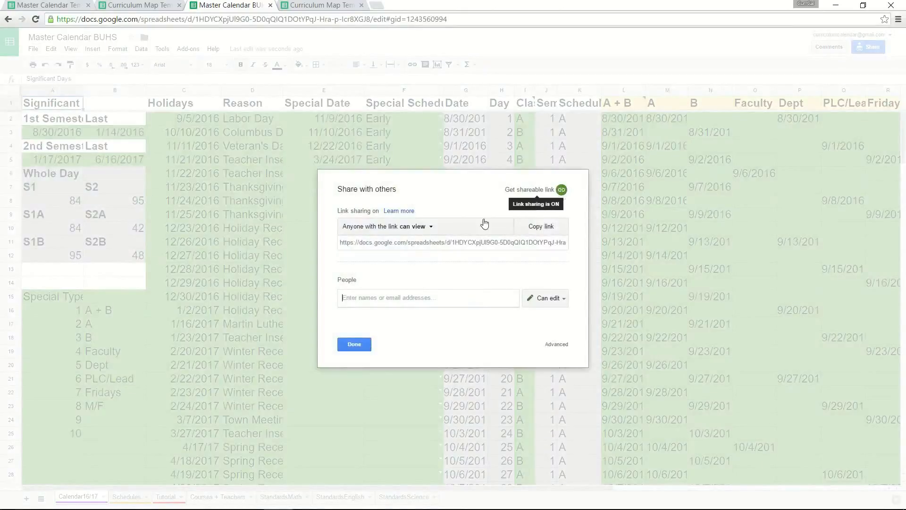
left_click(465, 247)
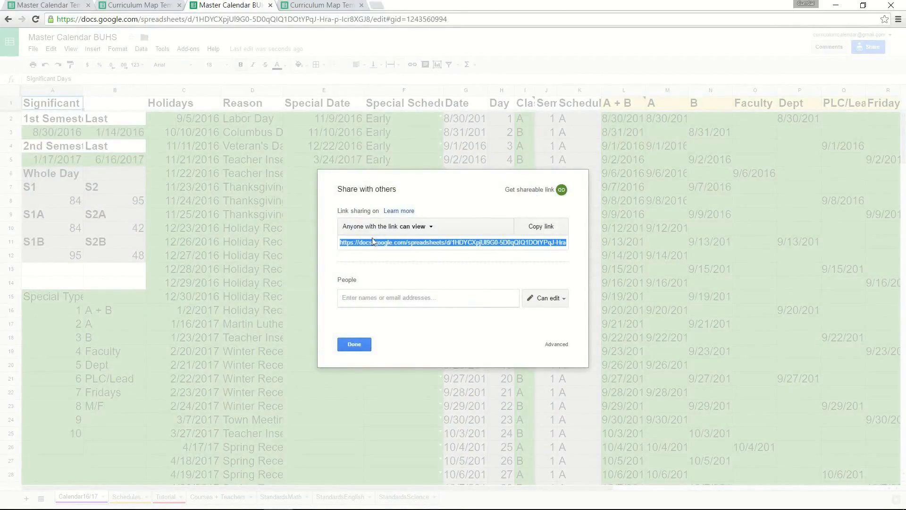
left_click(537, 230)
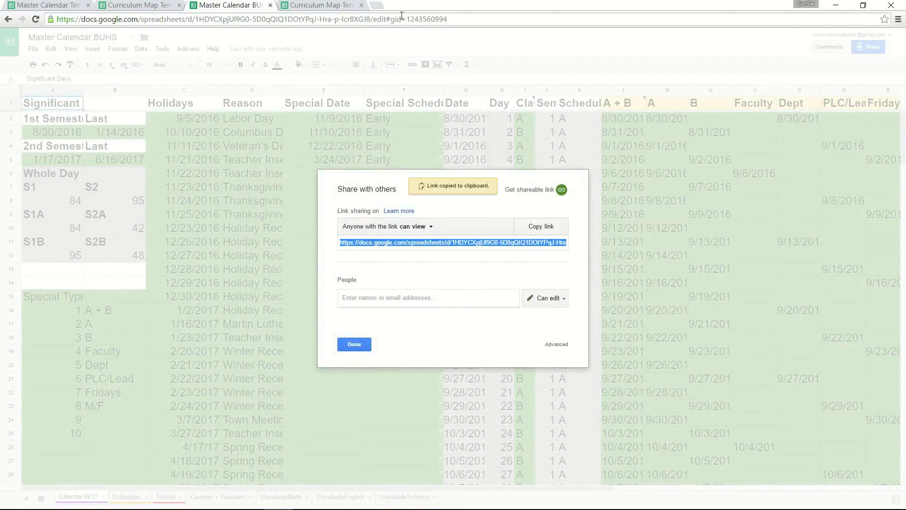
Step: Replace the Master Link in the Setup sheet of Curriculum Map Template BUHS with the copied Master Calendar BUHS link
left_click(336, 6)
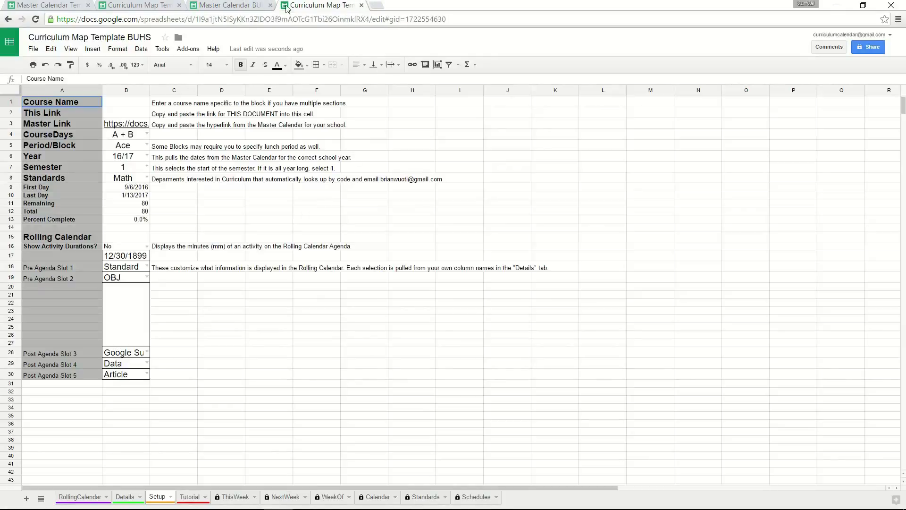
double_click(138, 125)
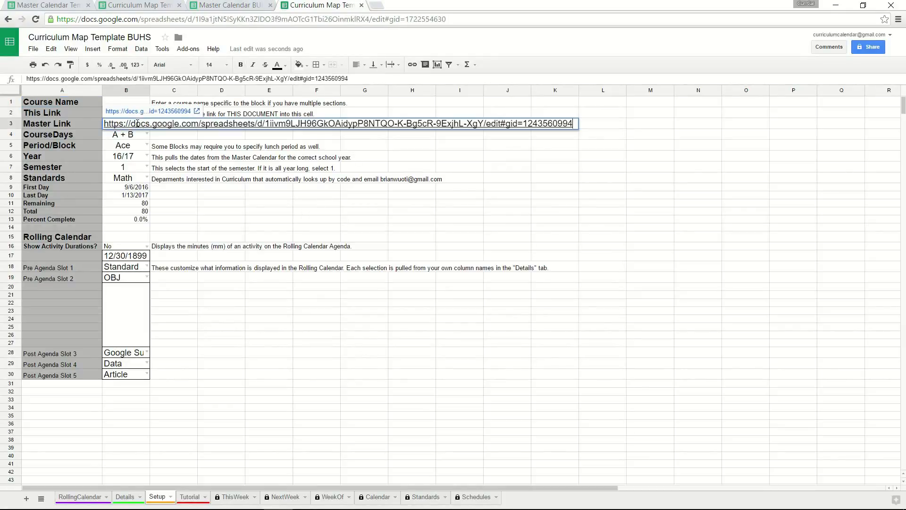
key("ctrl+a")
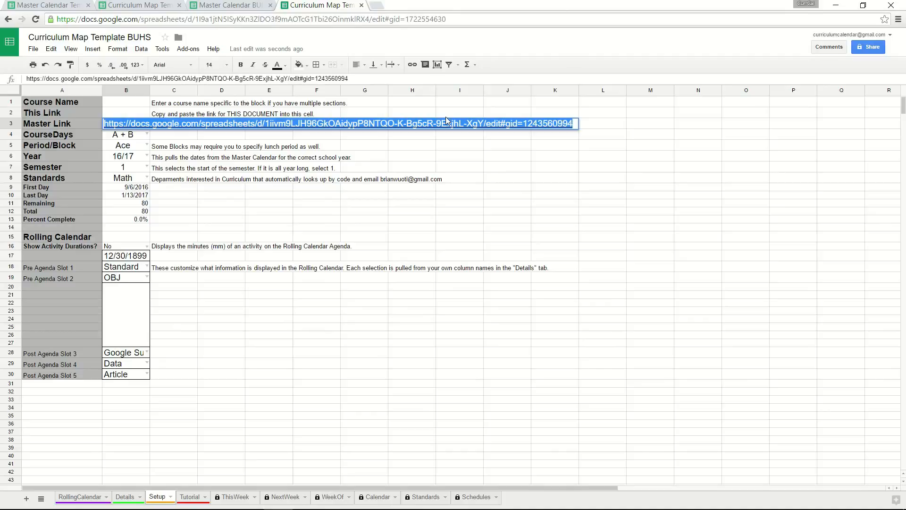
key("ctrl+v")
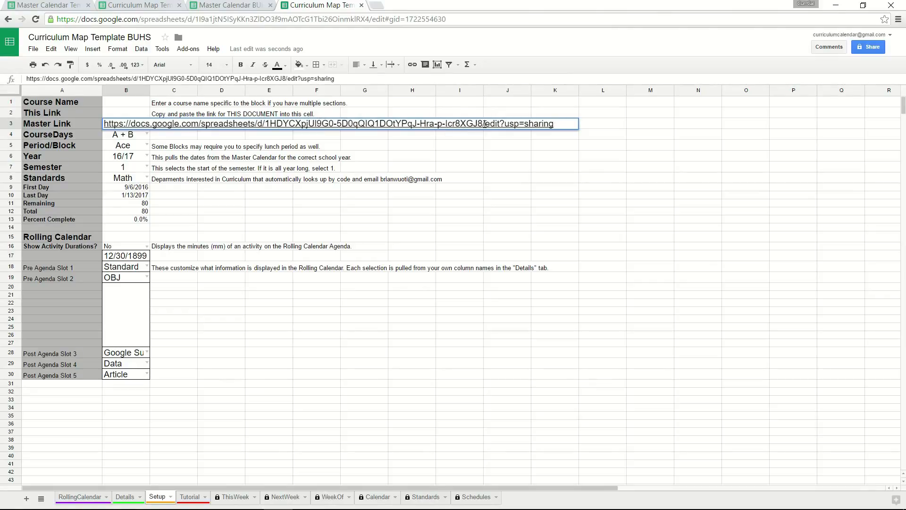
key("Return")
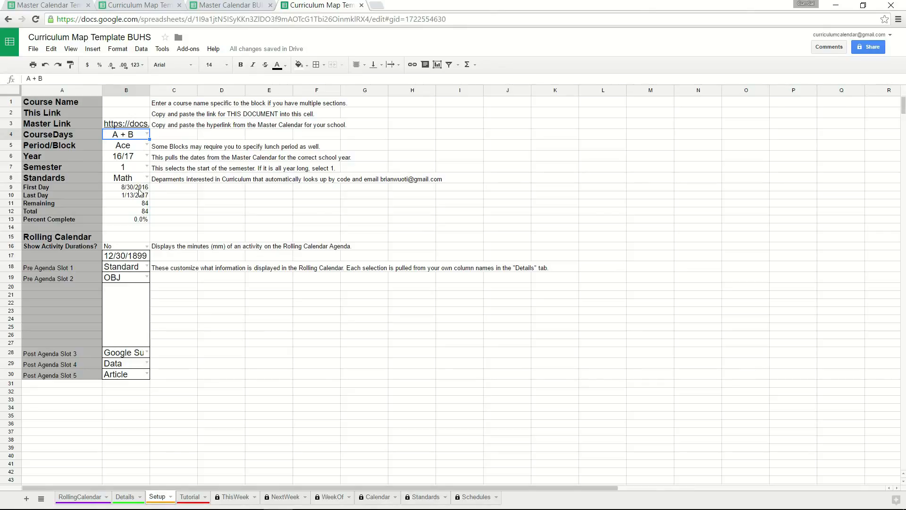
Step: Compare the Year choices in Setup with the Years list on the Schedules sheet of Master Calendar BUHS
double_click(148, 156)
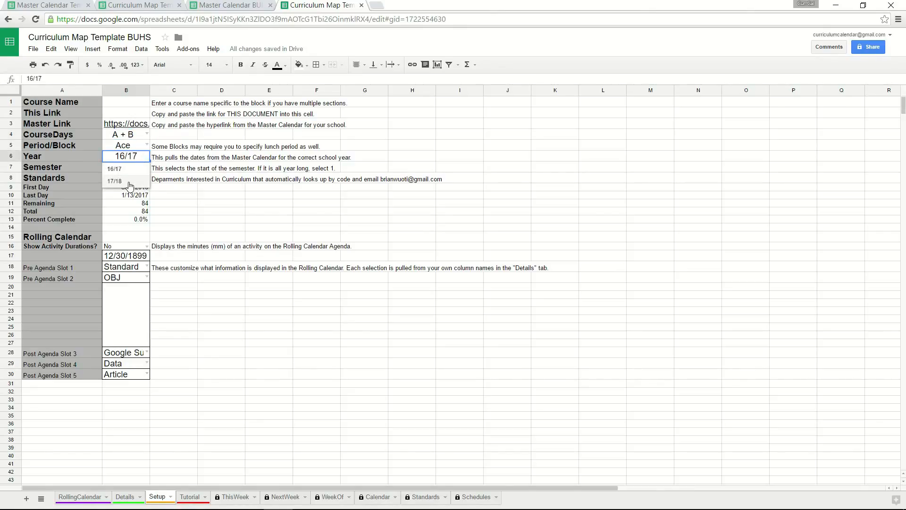
left_click(226, 5)
left_click(355, 344)
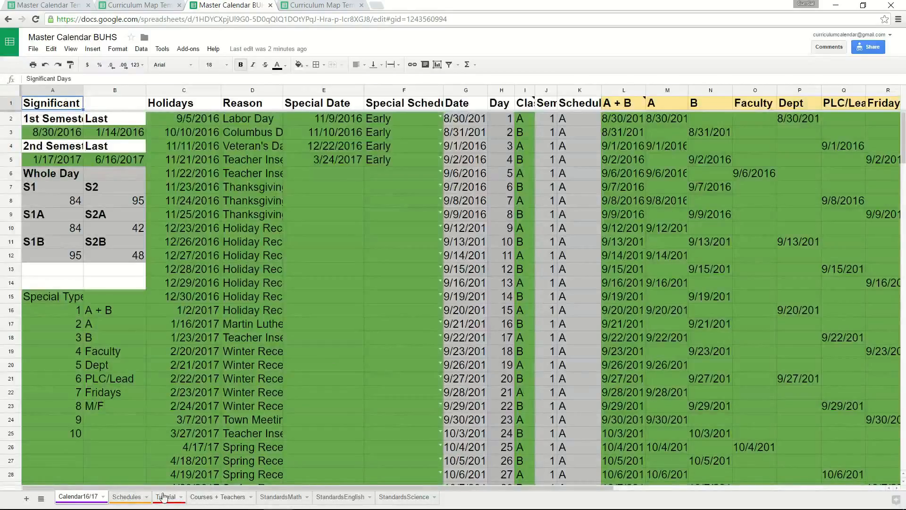
left_click(126, 496)
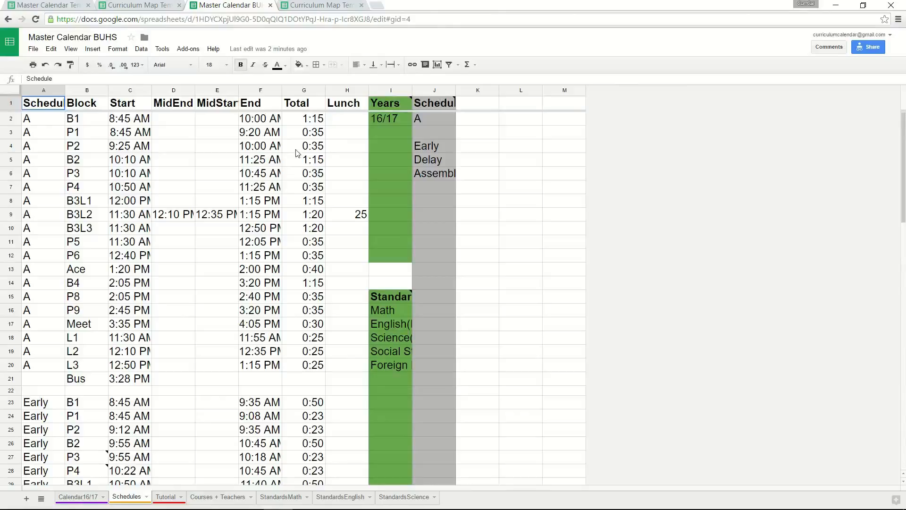
left_click(388, 136)
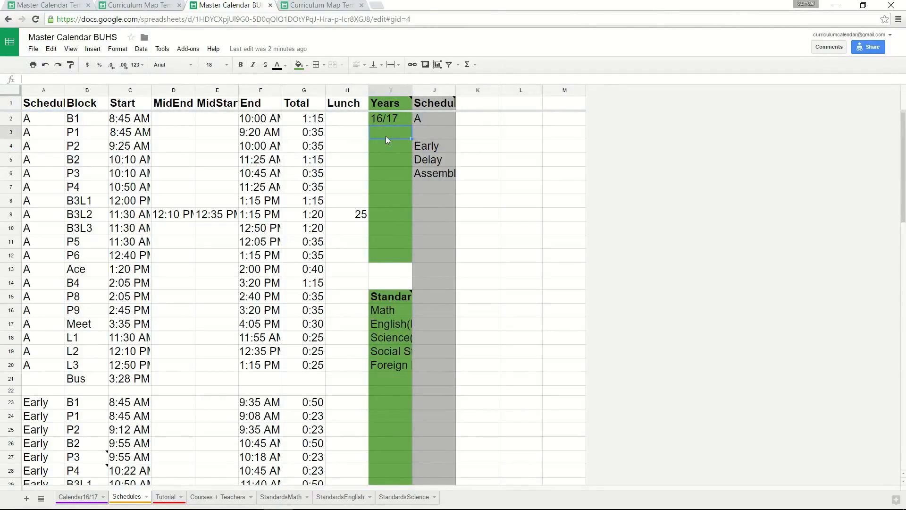
Step: Select 16/17 as the Year in the curriculum map's Setup sheet and check the dates on the Details sheet
left_click(314, 5)
double_click(141, 157)
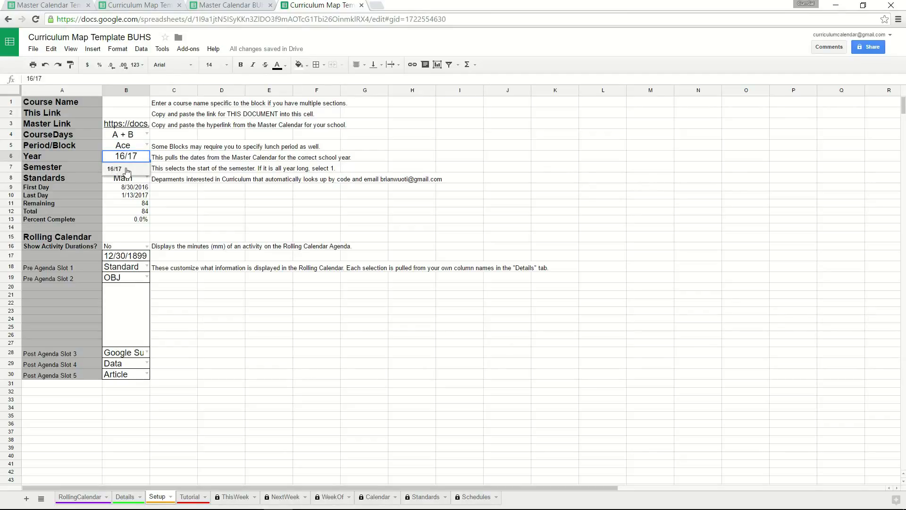
left_click(127, 170)
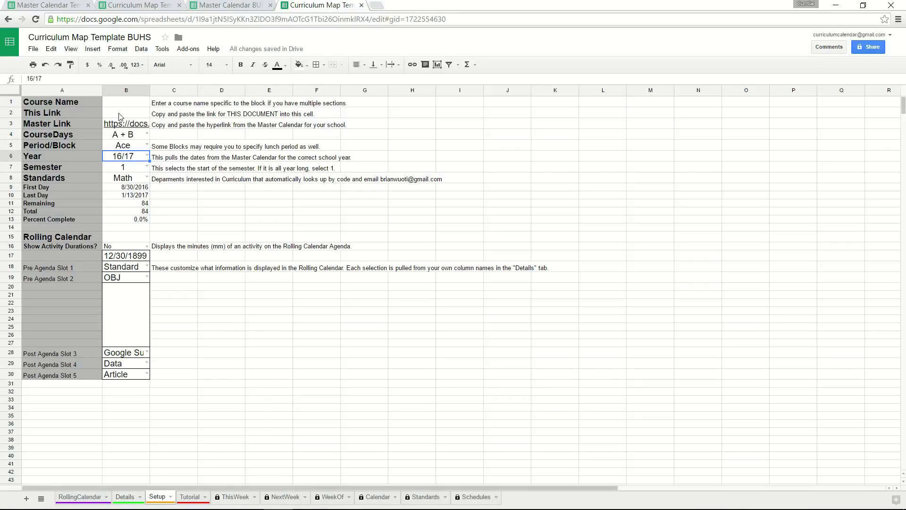
key("ctrl+shift+Page_Up")
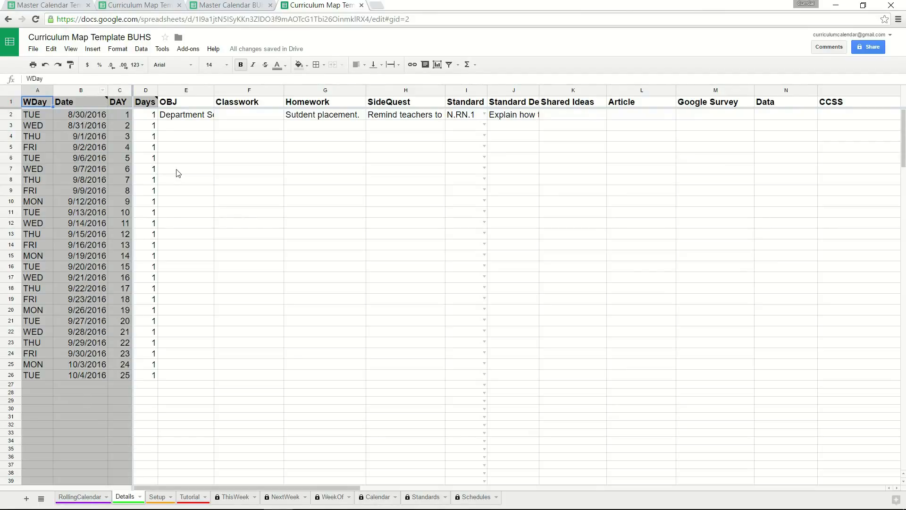
Step: Turn on link sharing for Curriculum Map Template BUHS so that anyone with the link can view it
left_click(33, 49)
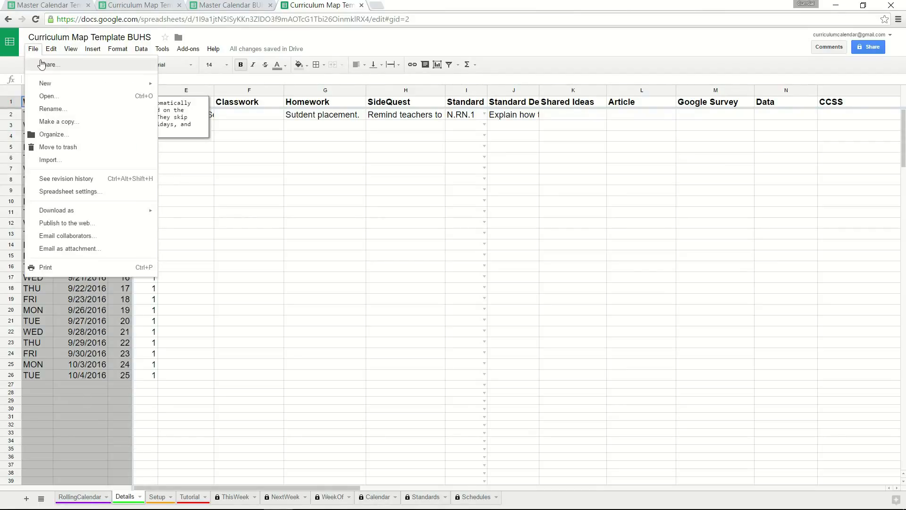
left_click(38, 61)
left_click(563, 228)
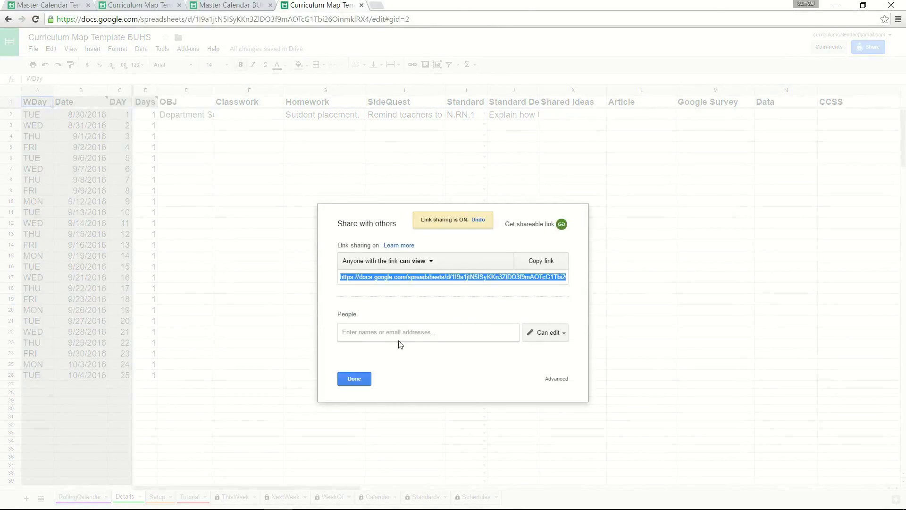
left_click(353, 379)
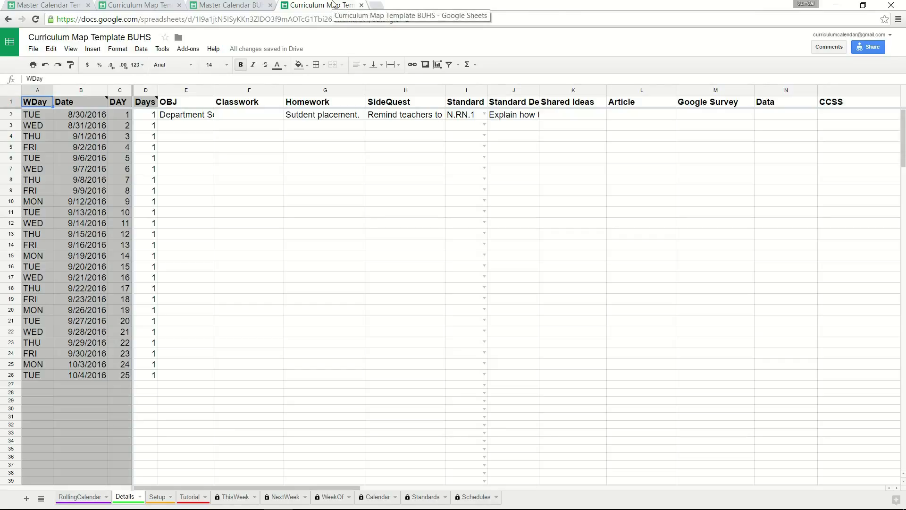
left_click(33, 48)
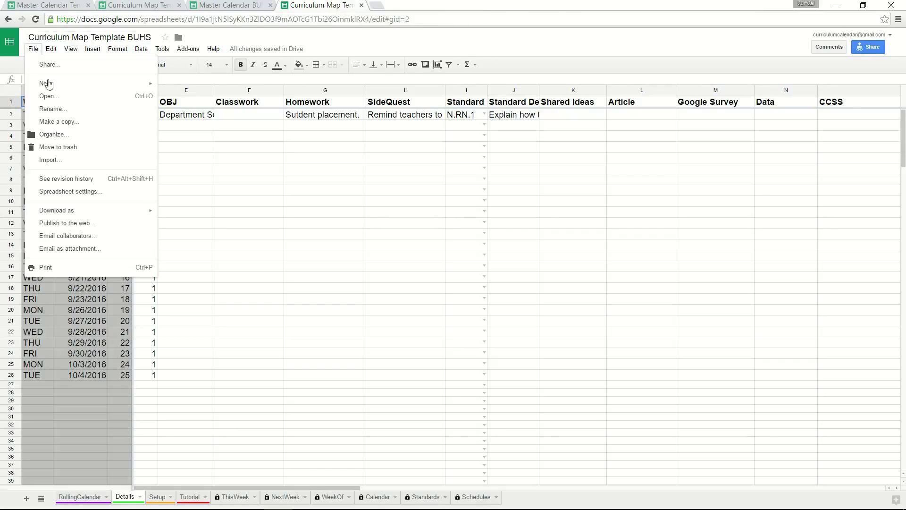
left_click(378, 35)
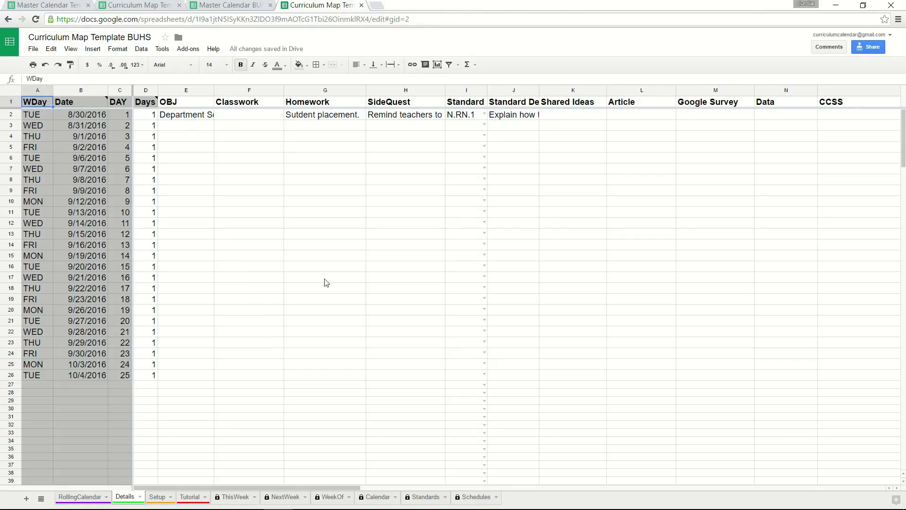
Step: Review the Master Link in Setup of Curriculum Map Template BUHS alongside the Schedules and Calendar16/17 sheets of Master Calendar BUHS
left_click(157, 496)
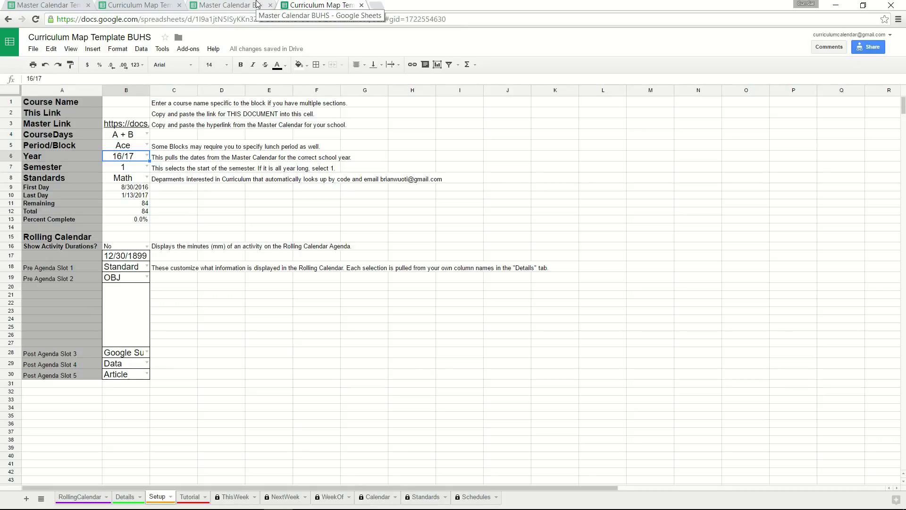
left_click(257, 4)
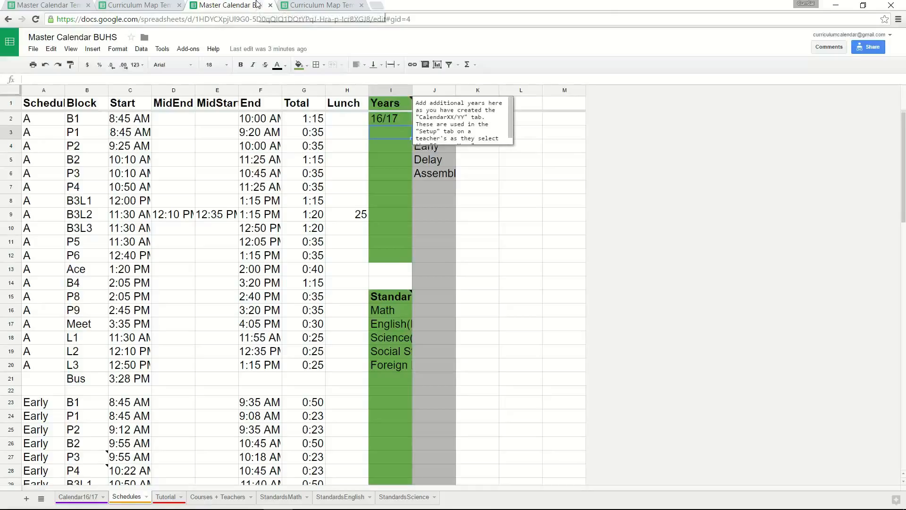
left_click(351, 6)
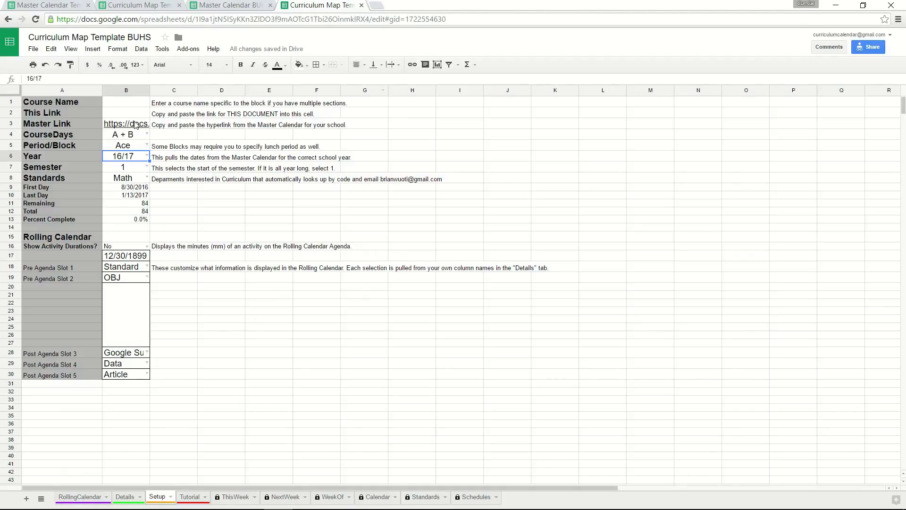
mouse_move(135, 124)
left_click(221, 5)
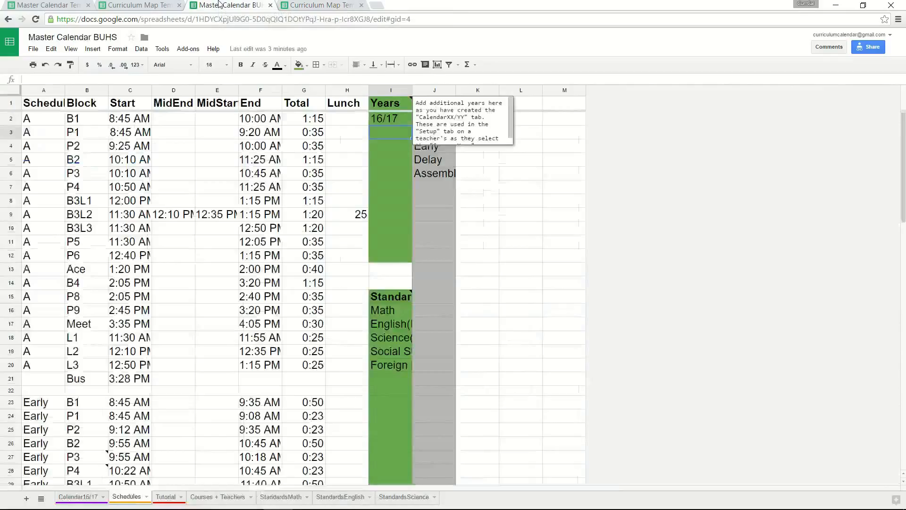
left_click(77, 496)
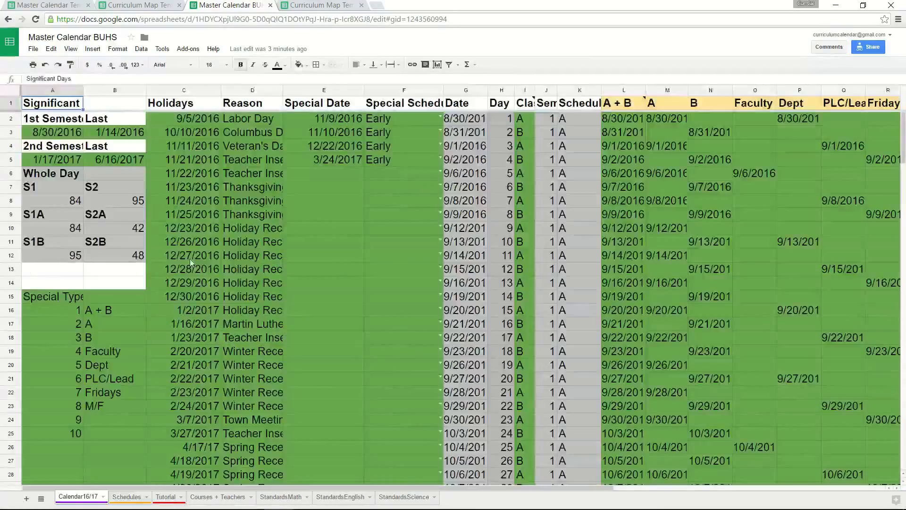
scroll(183, 253, "down", 6)
scroll(220, 262, "up", 5)
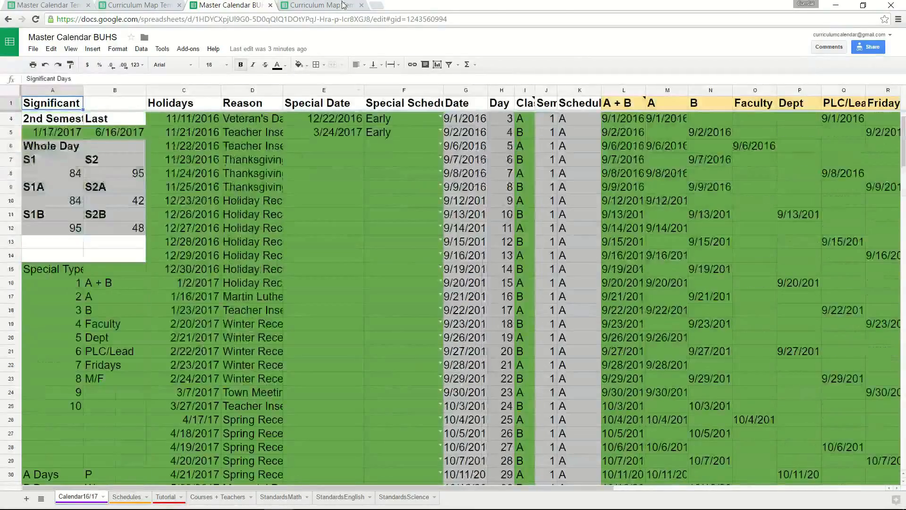
left_click(347, 5)
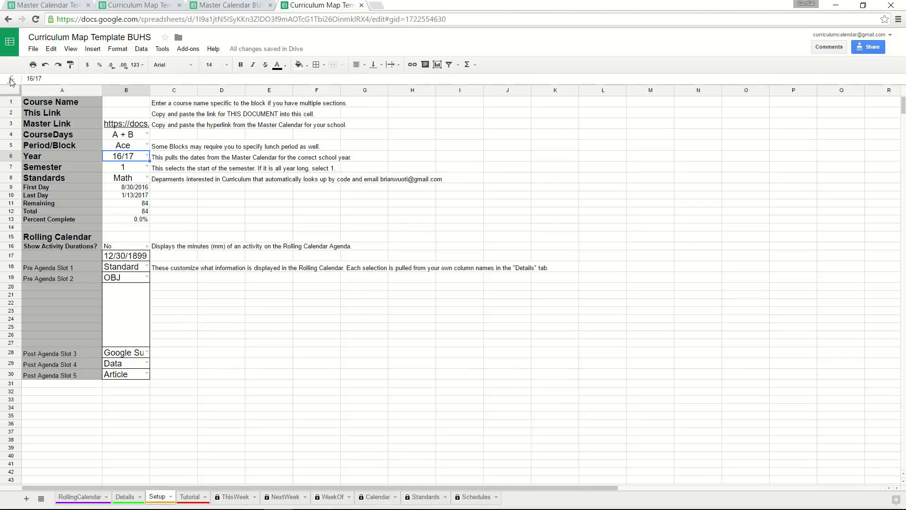
left_click(33, 48)
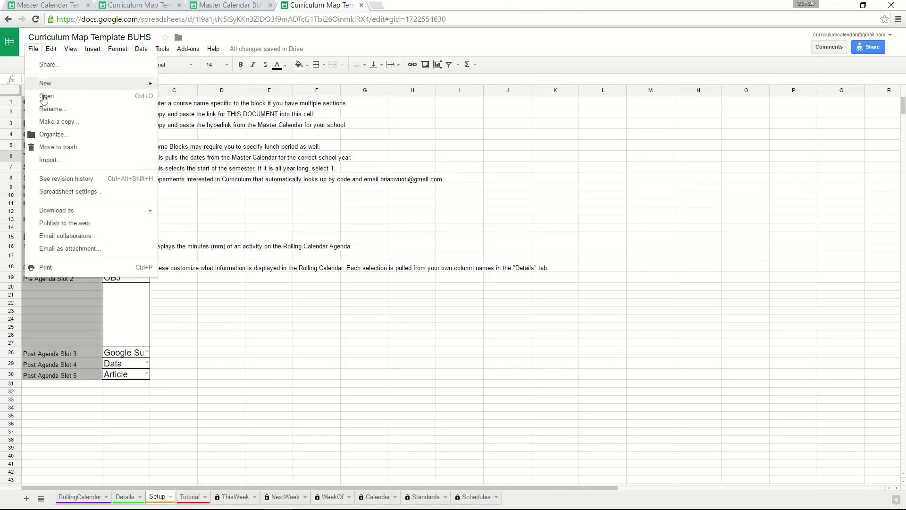
left_click(351, 186)
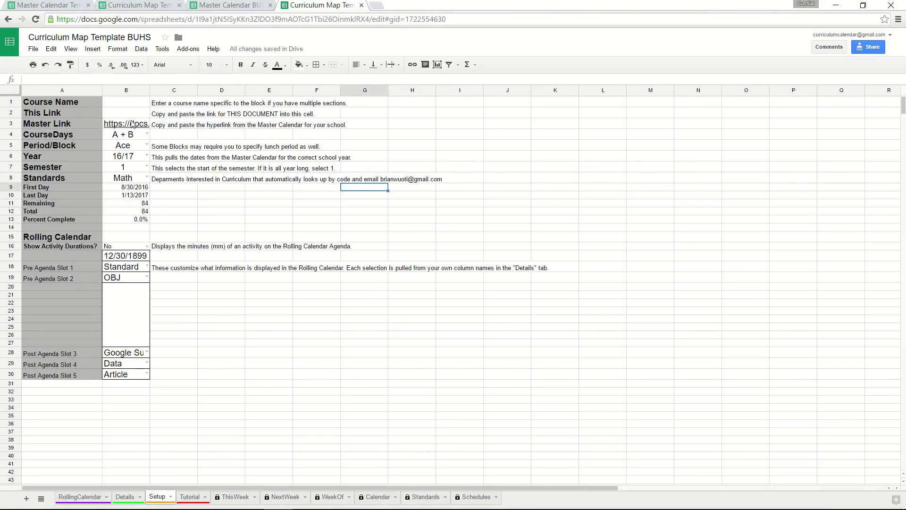
Step: Check the Master Link cell and its instruction in the curriculum map's Setup sheet against the Master Calendar BUHS file
mouse_move(130, 124)
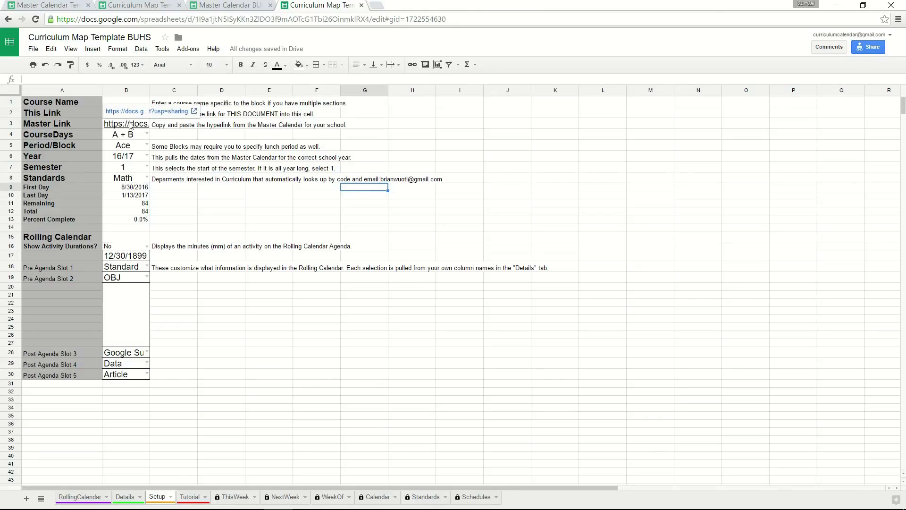
left_click(219, 7)
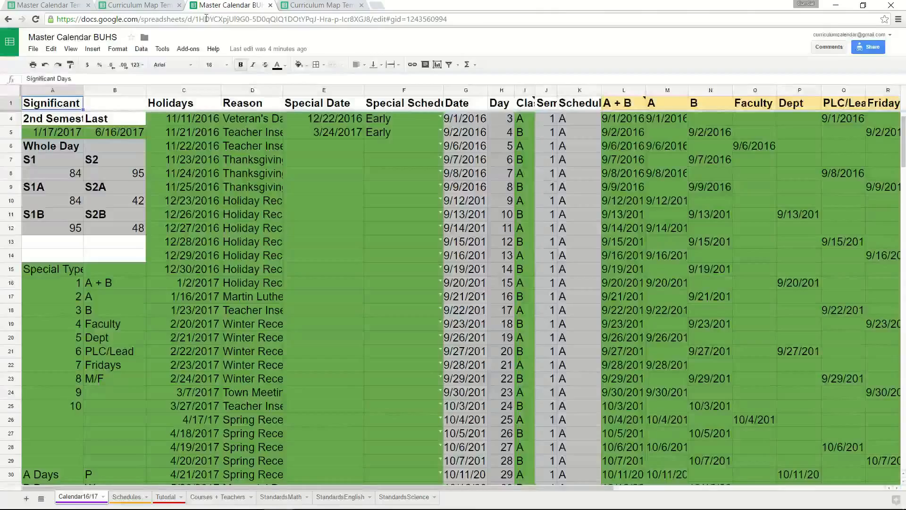
left_click(346, 5)
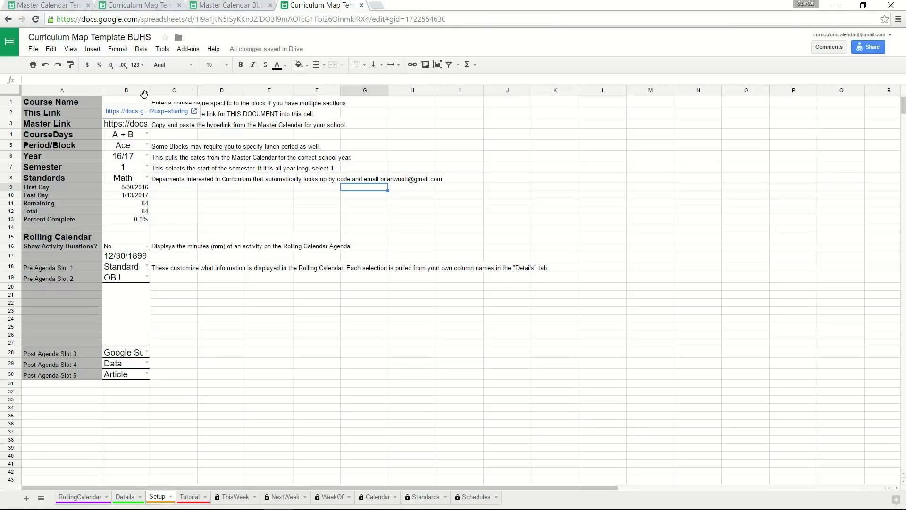
left_click(183, 125)
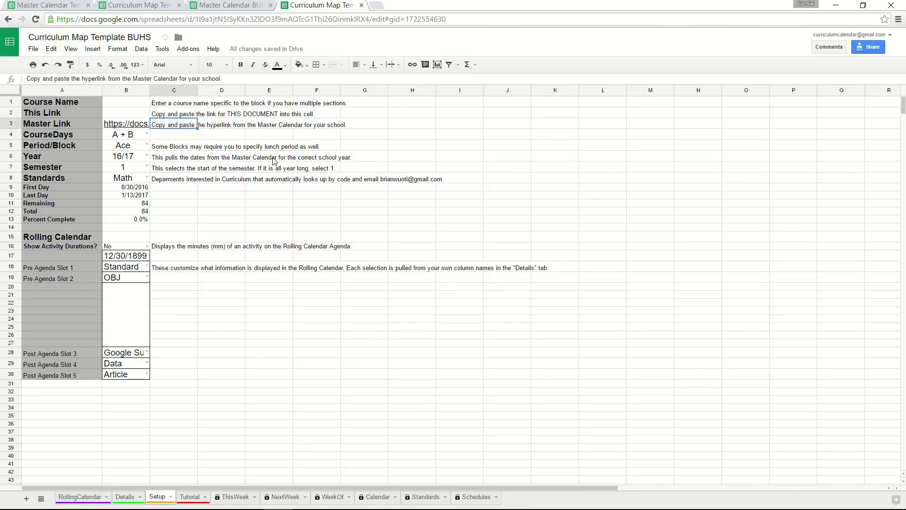
left_click(229, 5)
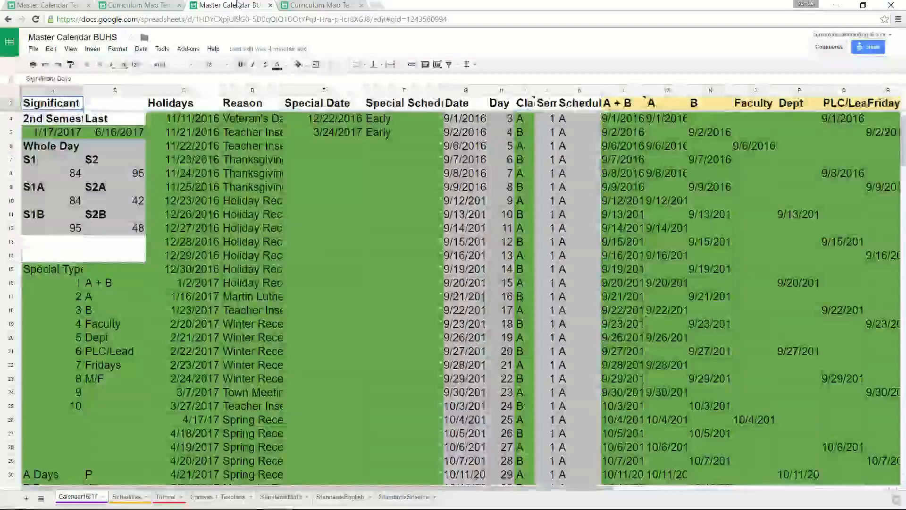